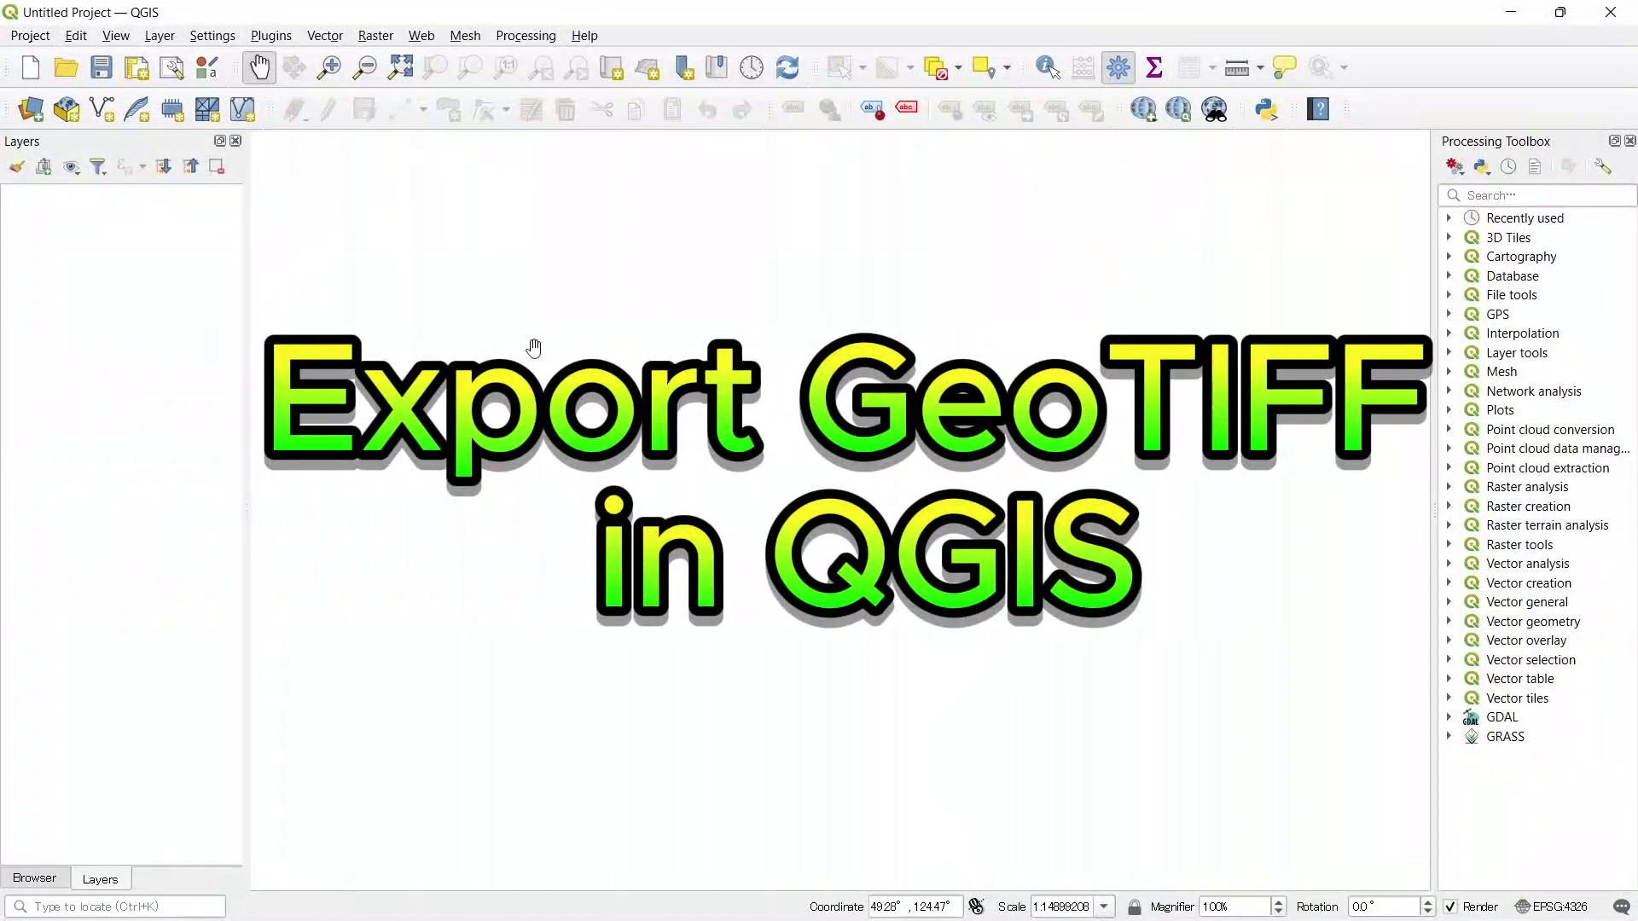
# Step: Drag jpn_admbnda_adm1_2019.shp from the Browser panel onto the map canvas
pyautogui.click(34, 878)
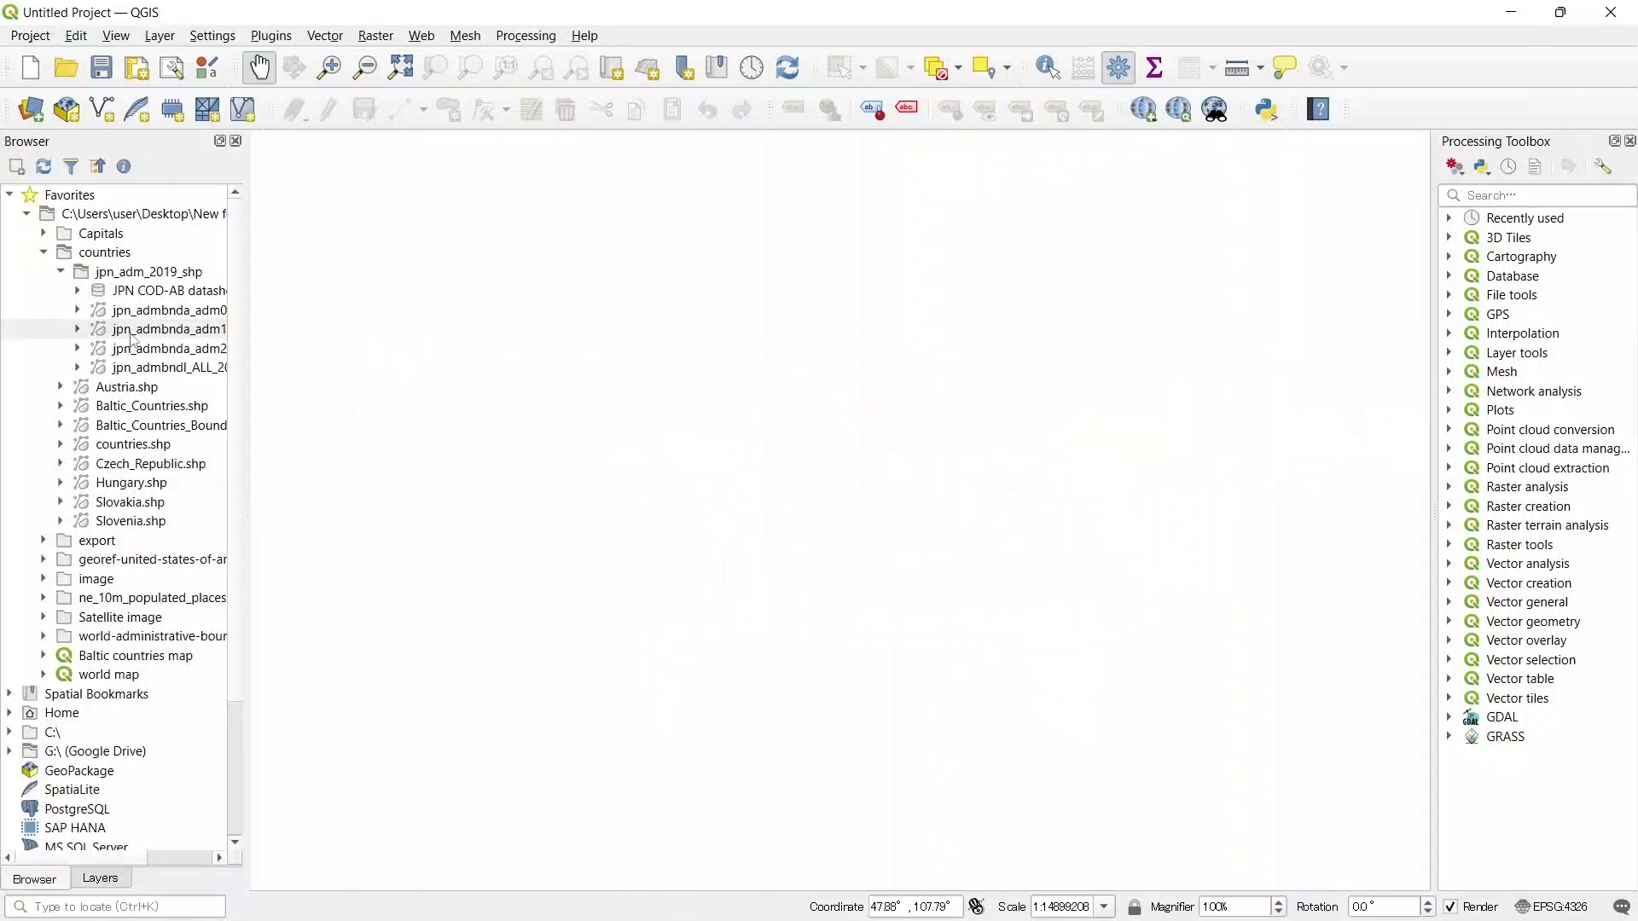
pyautogui.moveTo(134, 333); pyautogui.dragTo(878, 599)
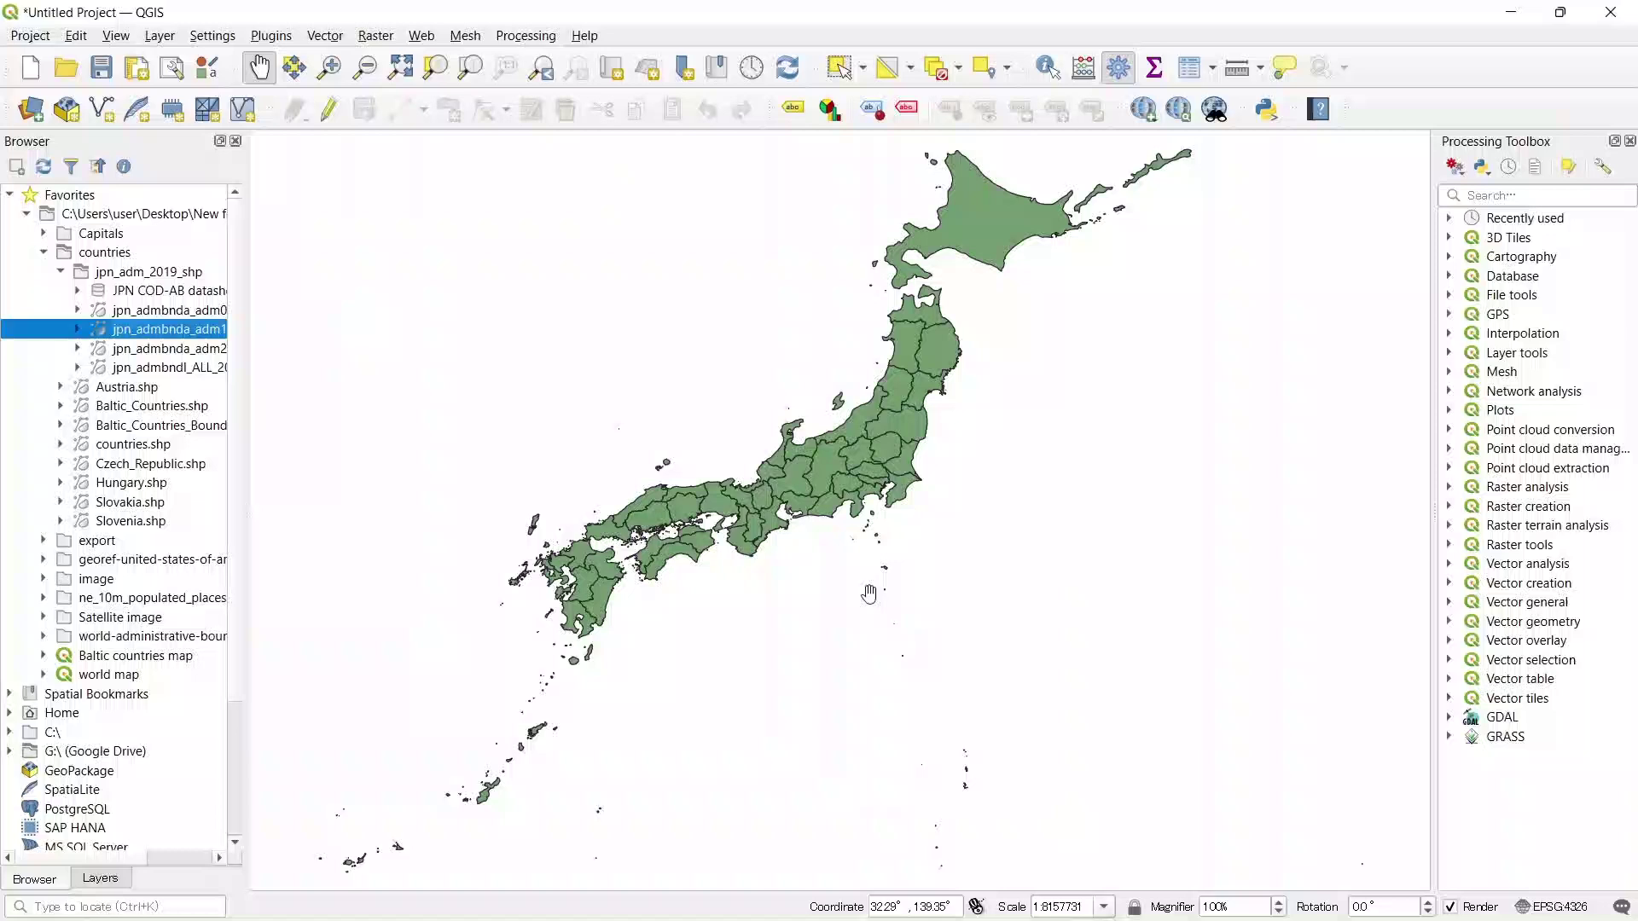
pyautogui.click(100, 880)
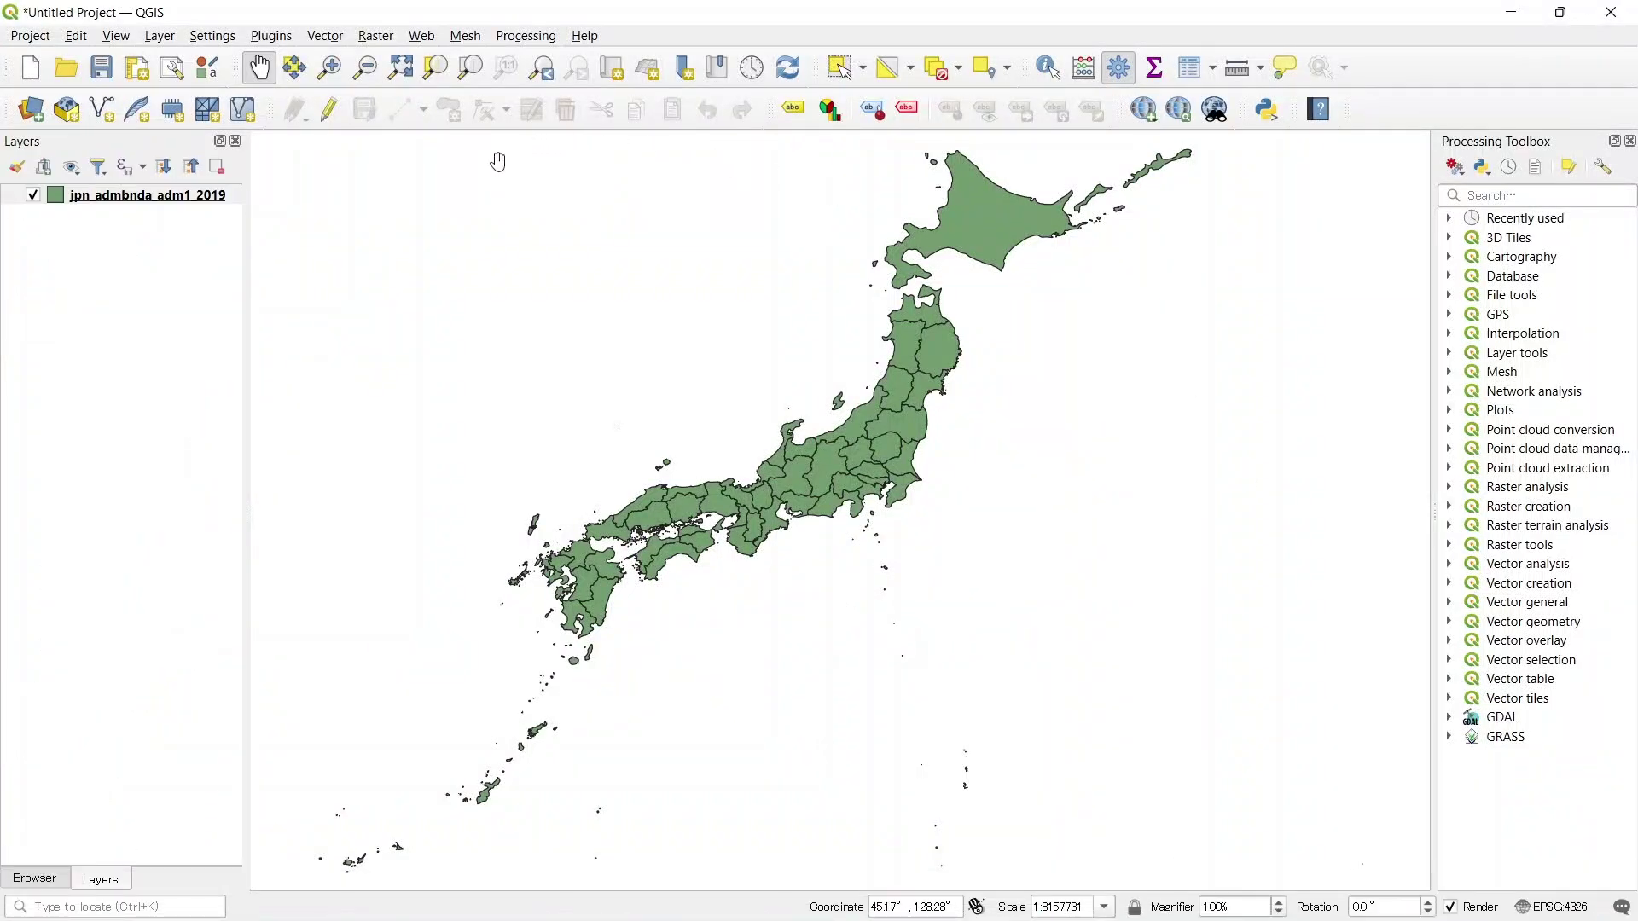
# Step: Add the QuickMapServices OSM Standard basemap beneath the prefecture layer
pyautogui.click(423, 41)
pyautogui.moveTo(478, 85)
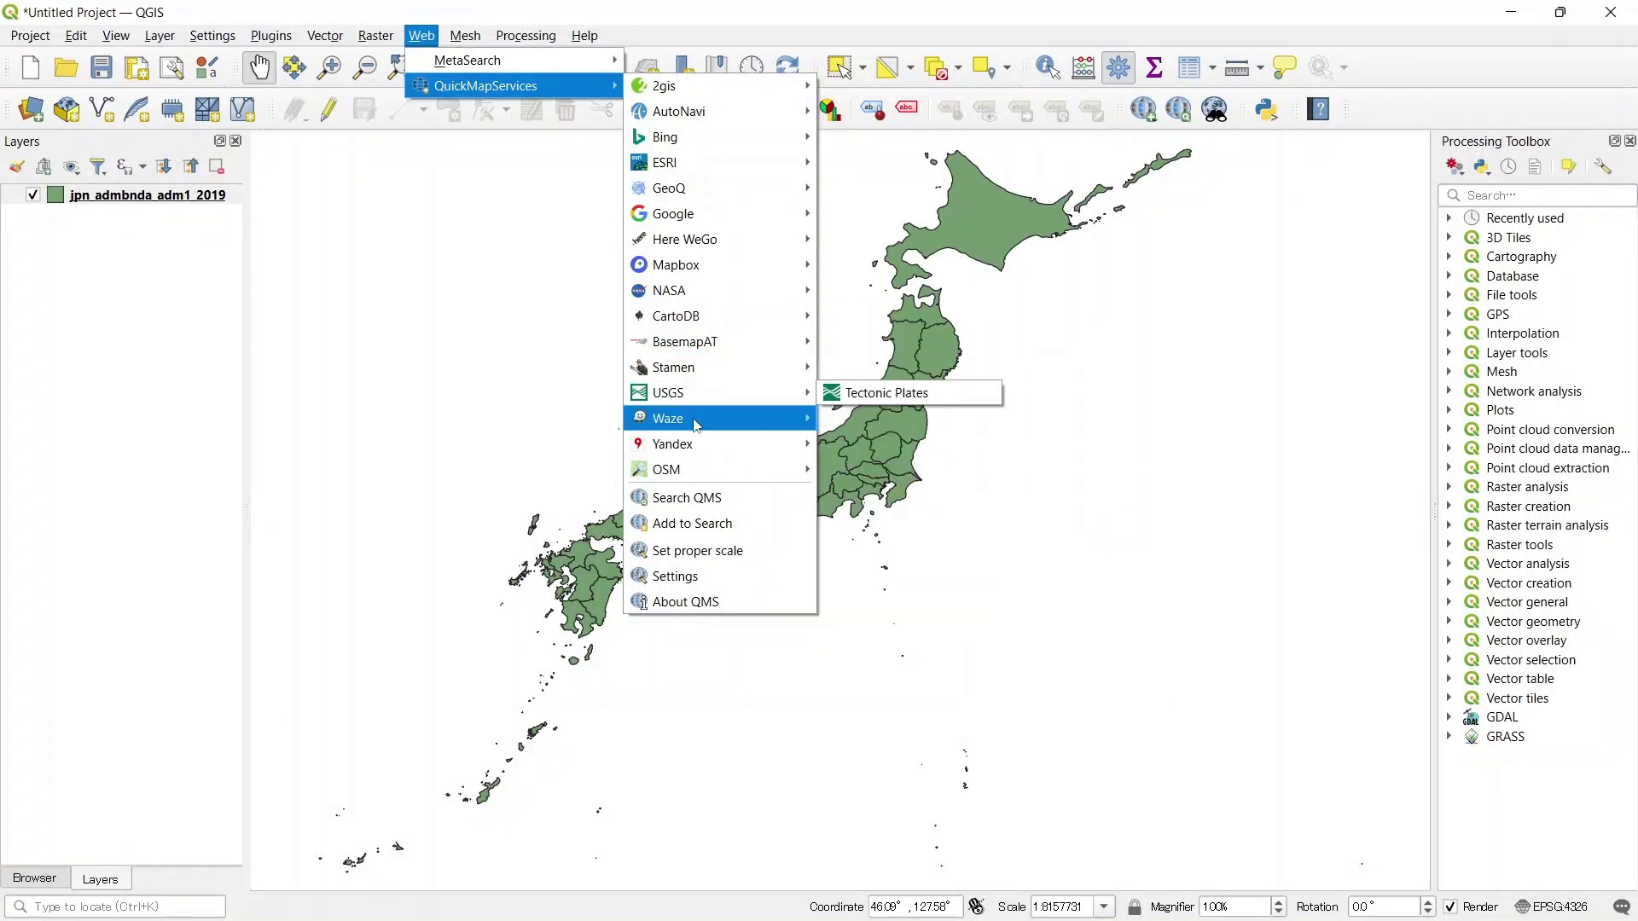
pyautogui.moveTo(700, 474)
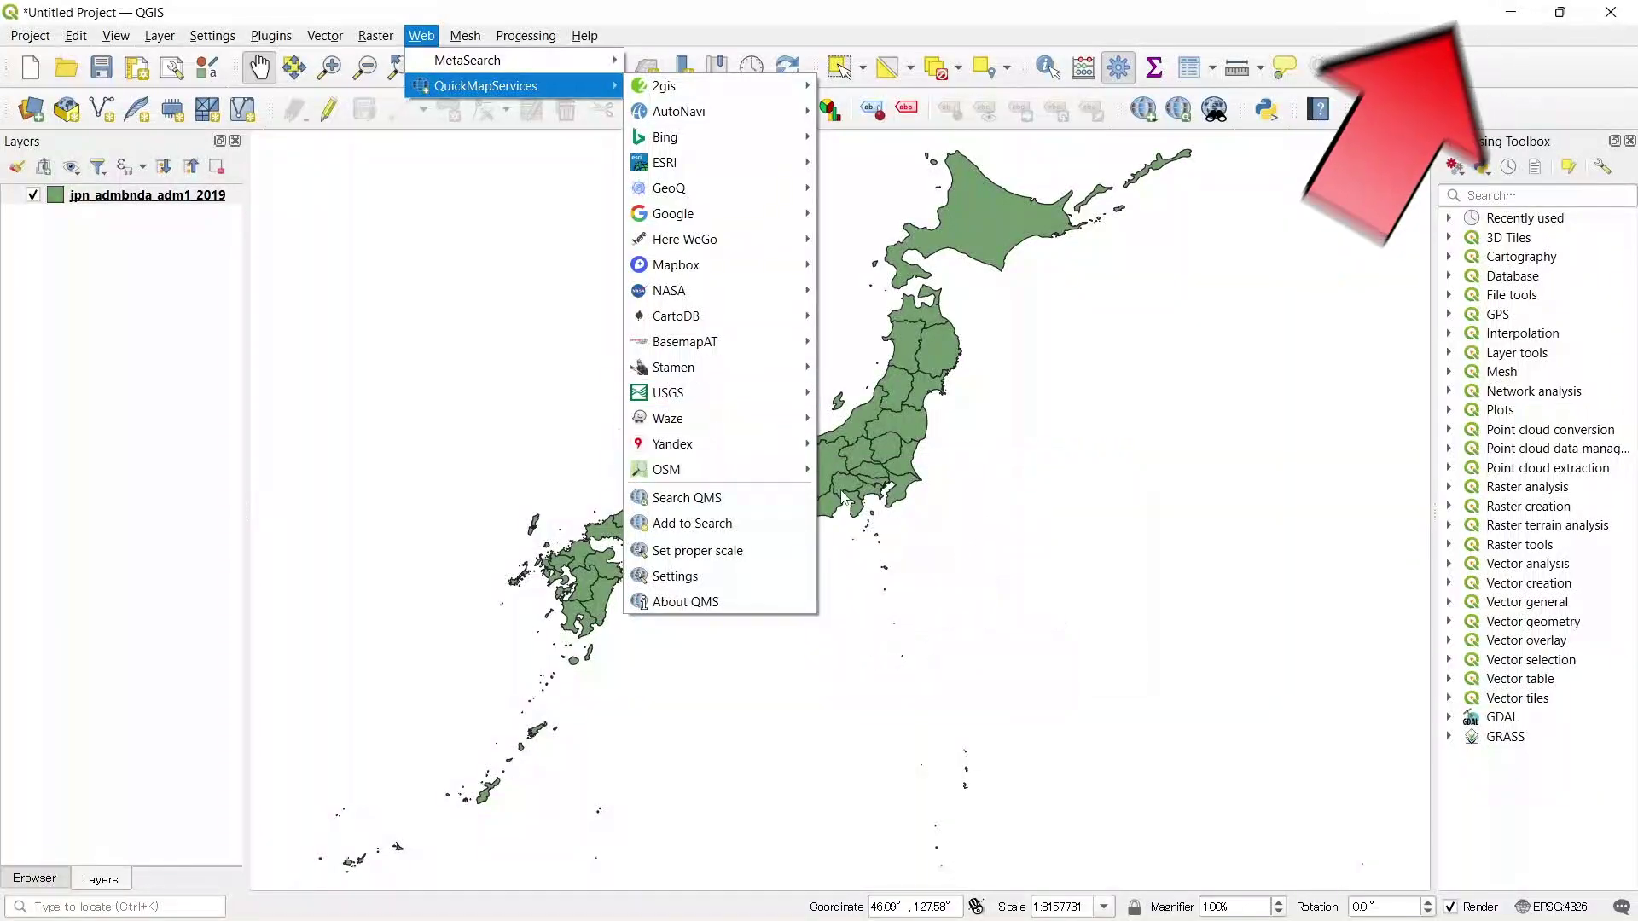
pyautogui.moveTo(804, 488)
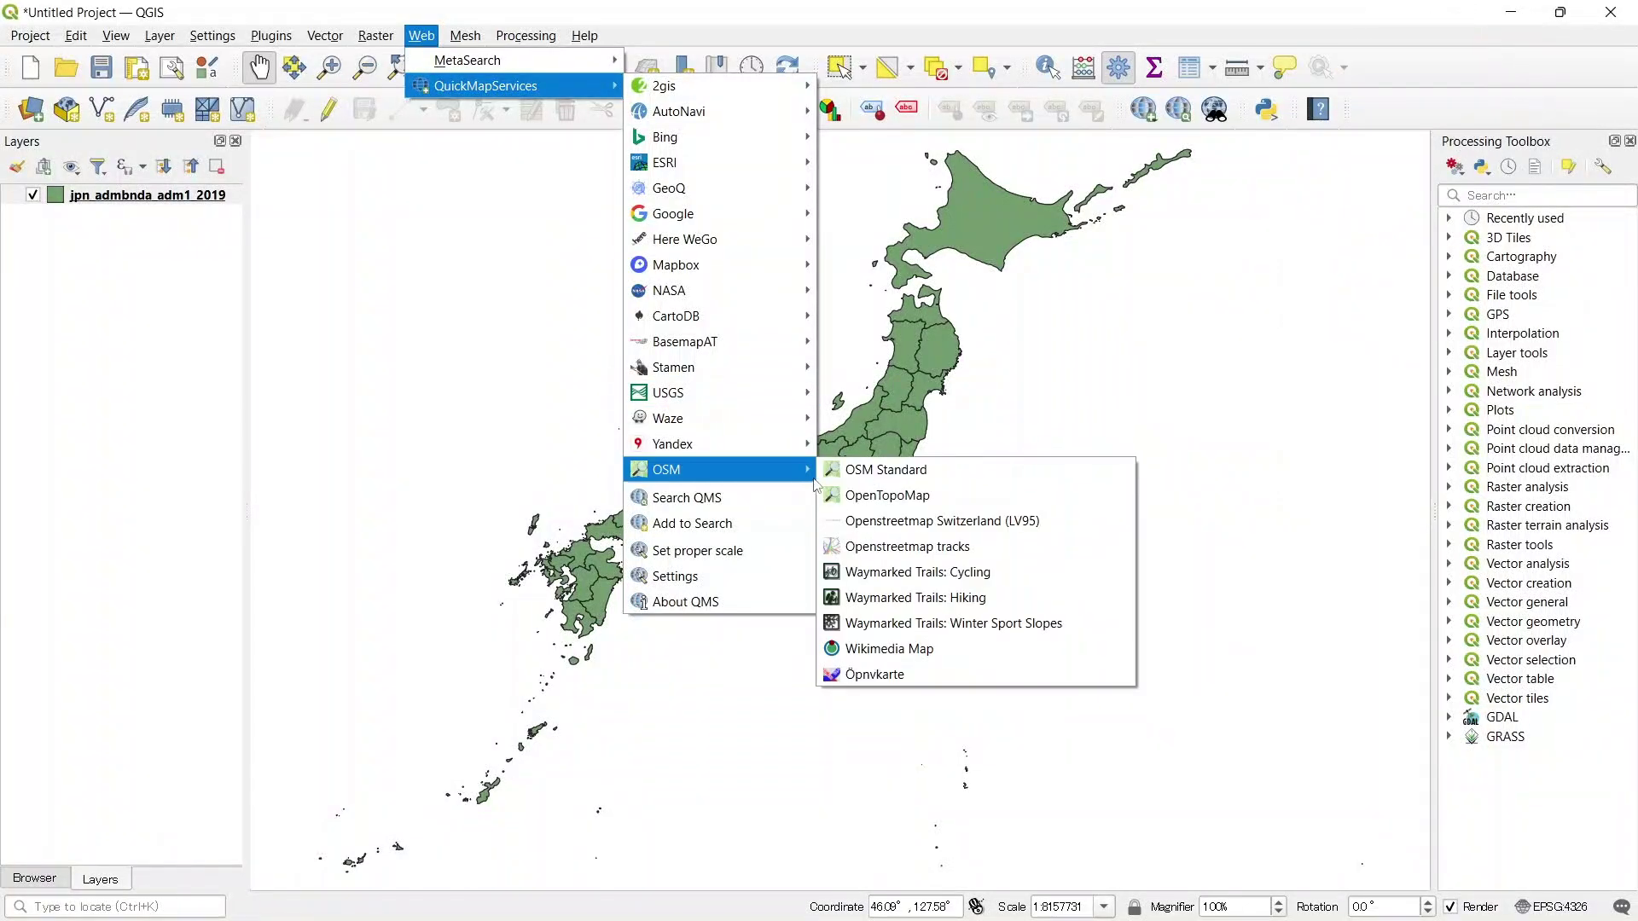
pyautogui.click(904, 472)
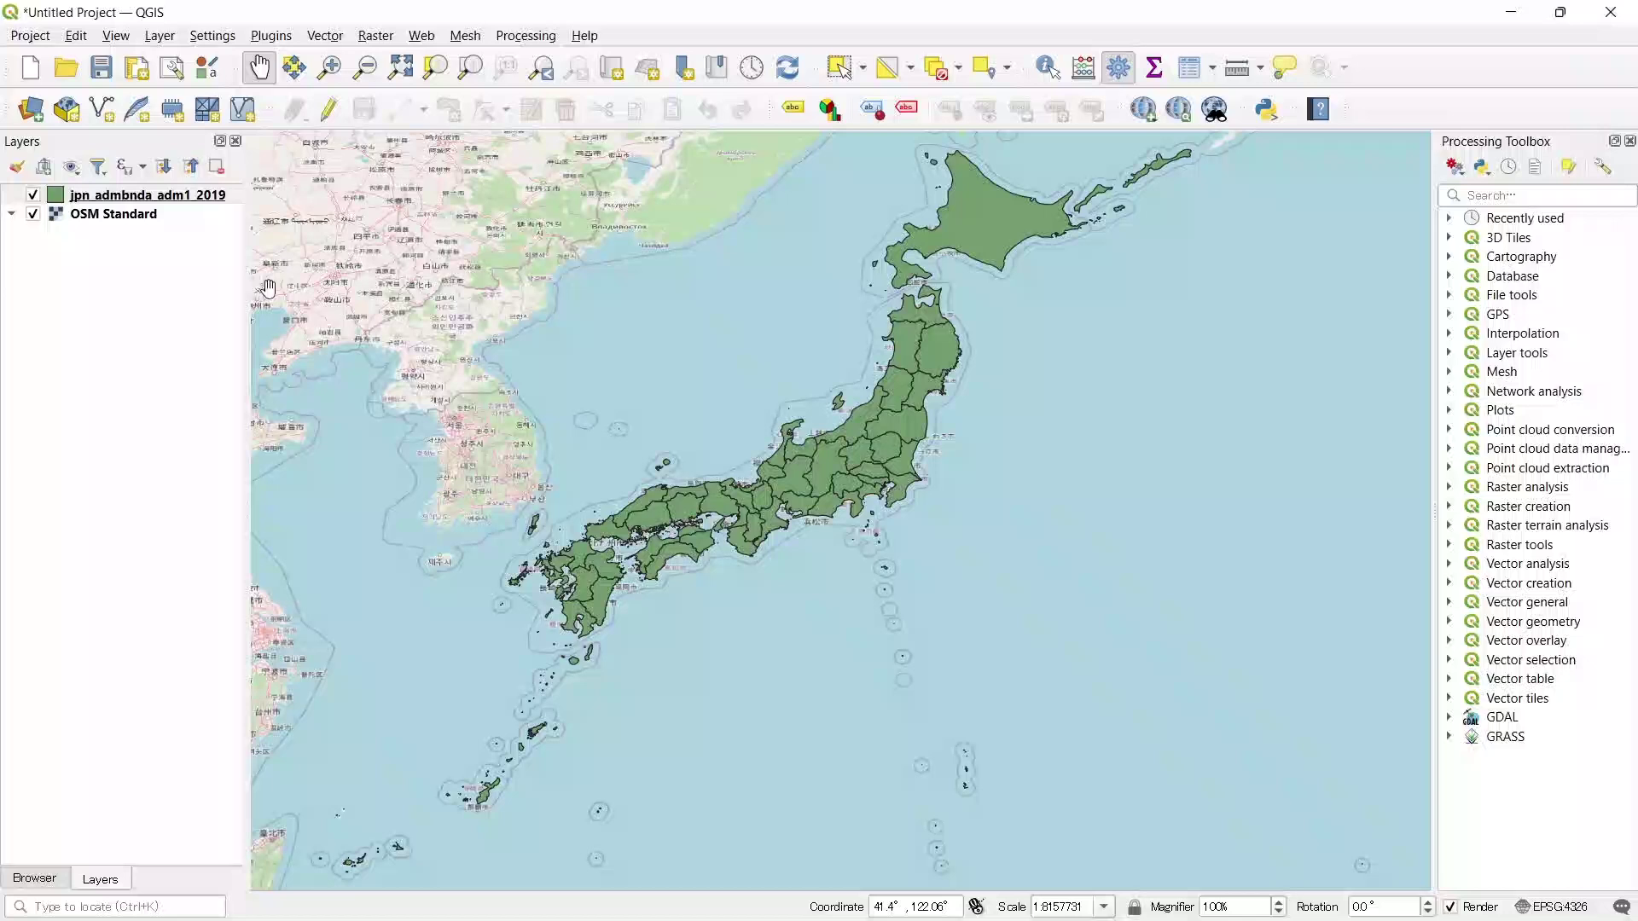
# Step: Give the prefecture layer Categorized symbology on ADM1_EN with one colour per class
pyautogui.rightClick(119, 203)
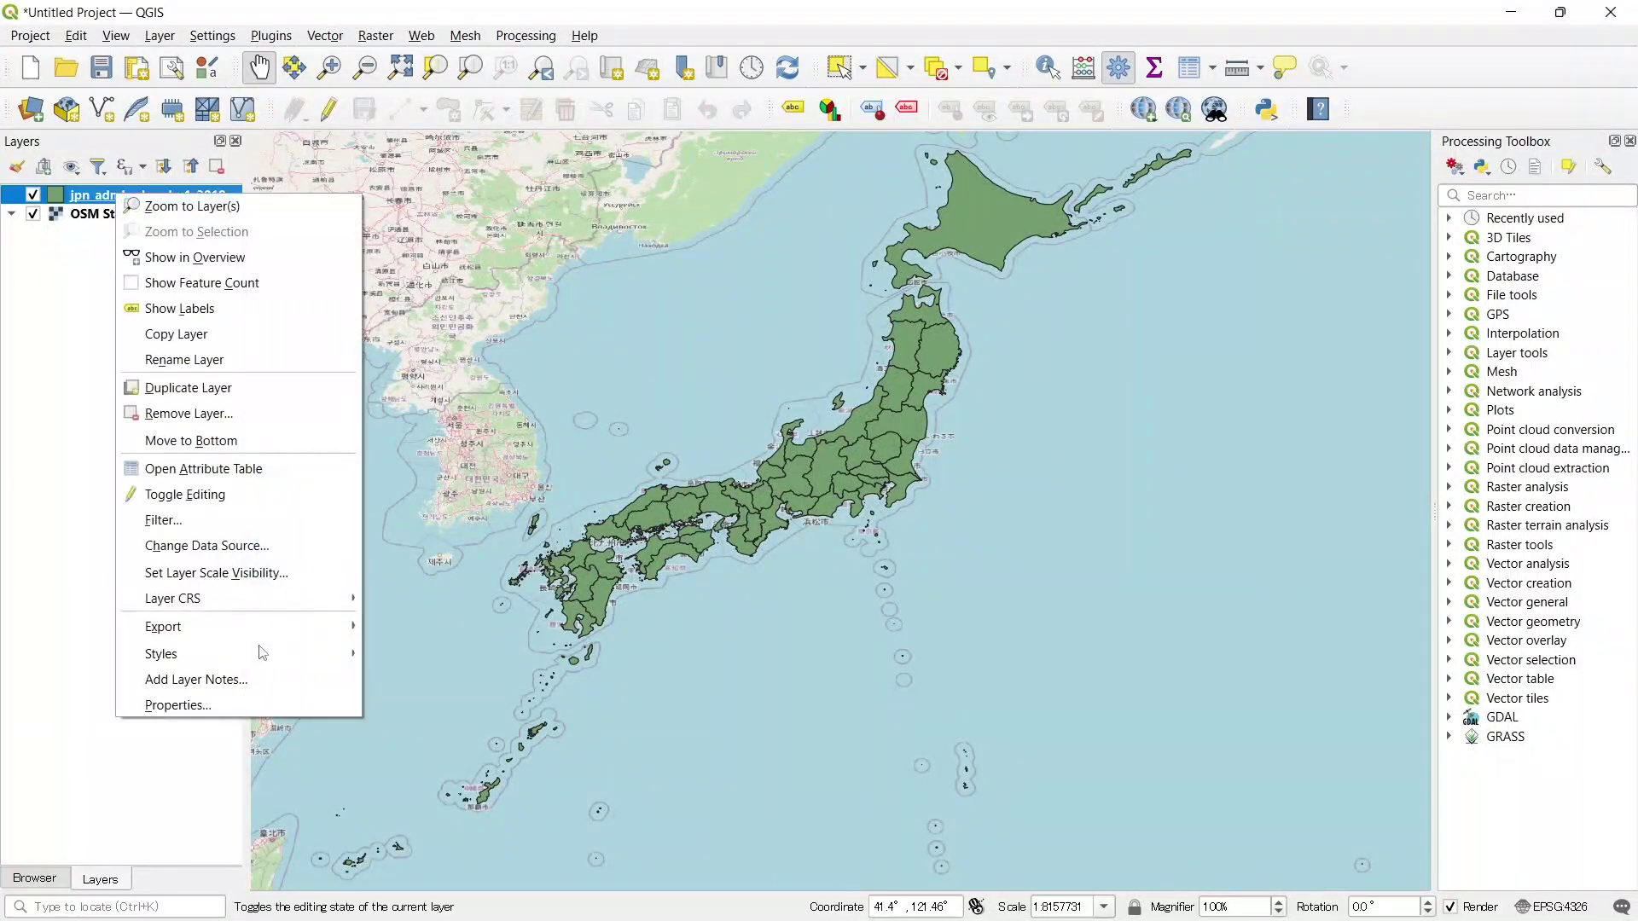
pyautogui.click(256, 702)
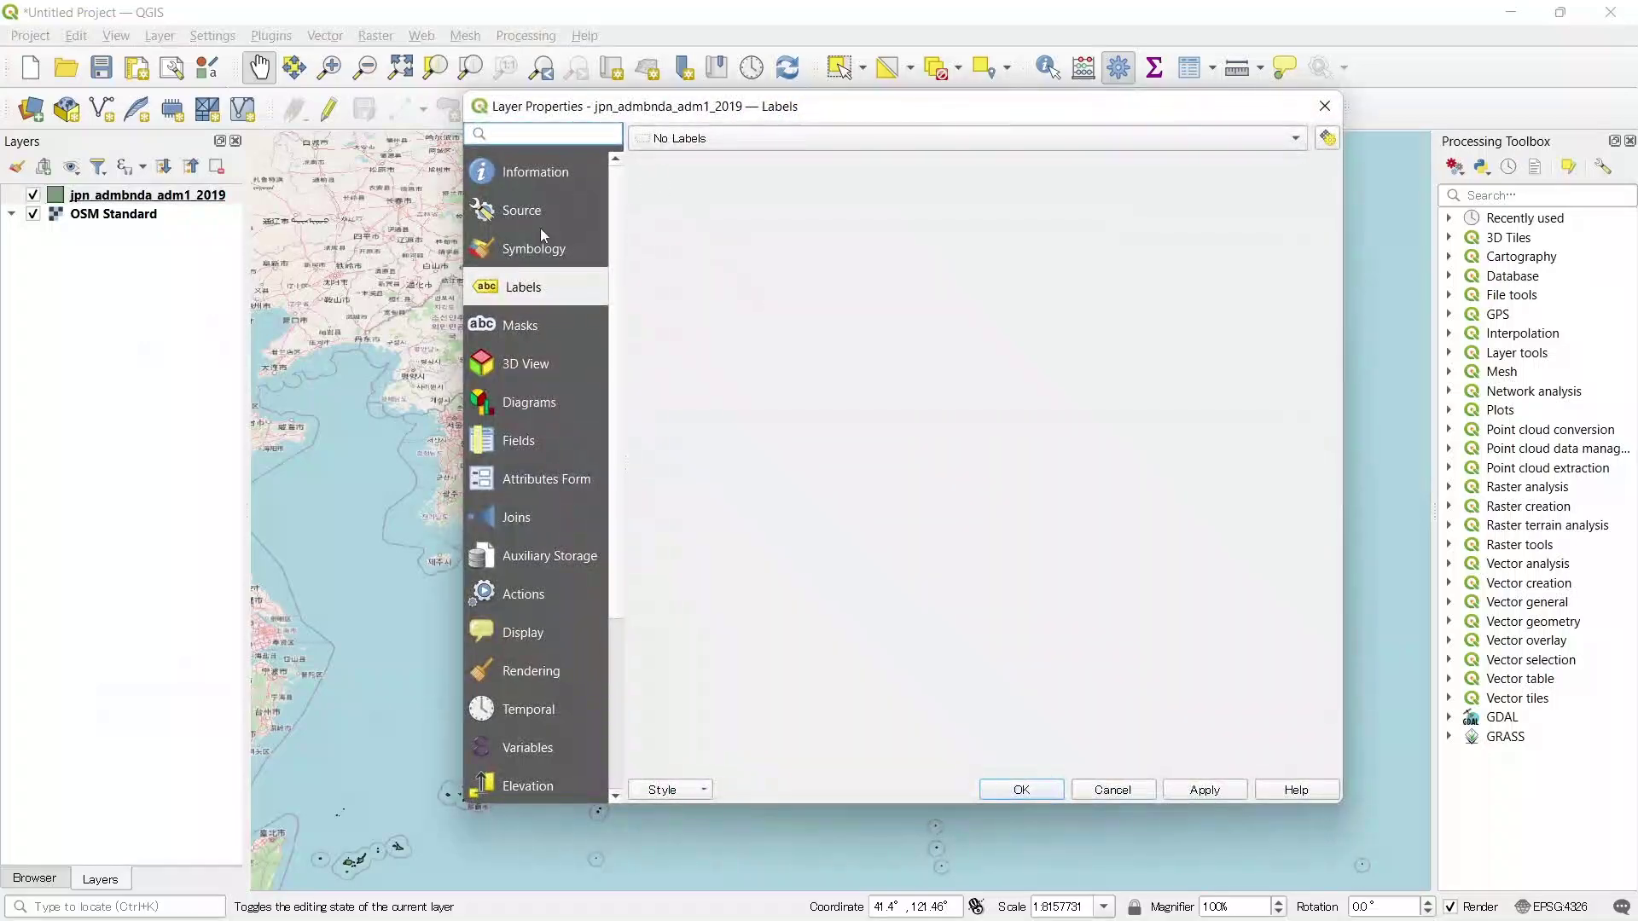
pyautogui.click(537, 249)
pyautogui.click(1120, 132)
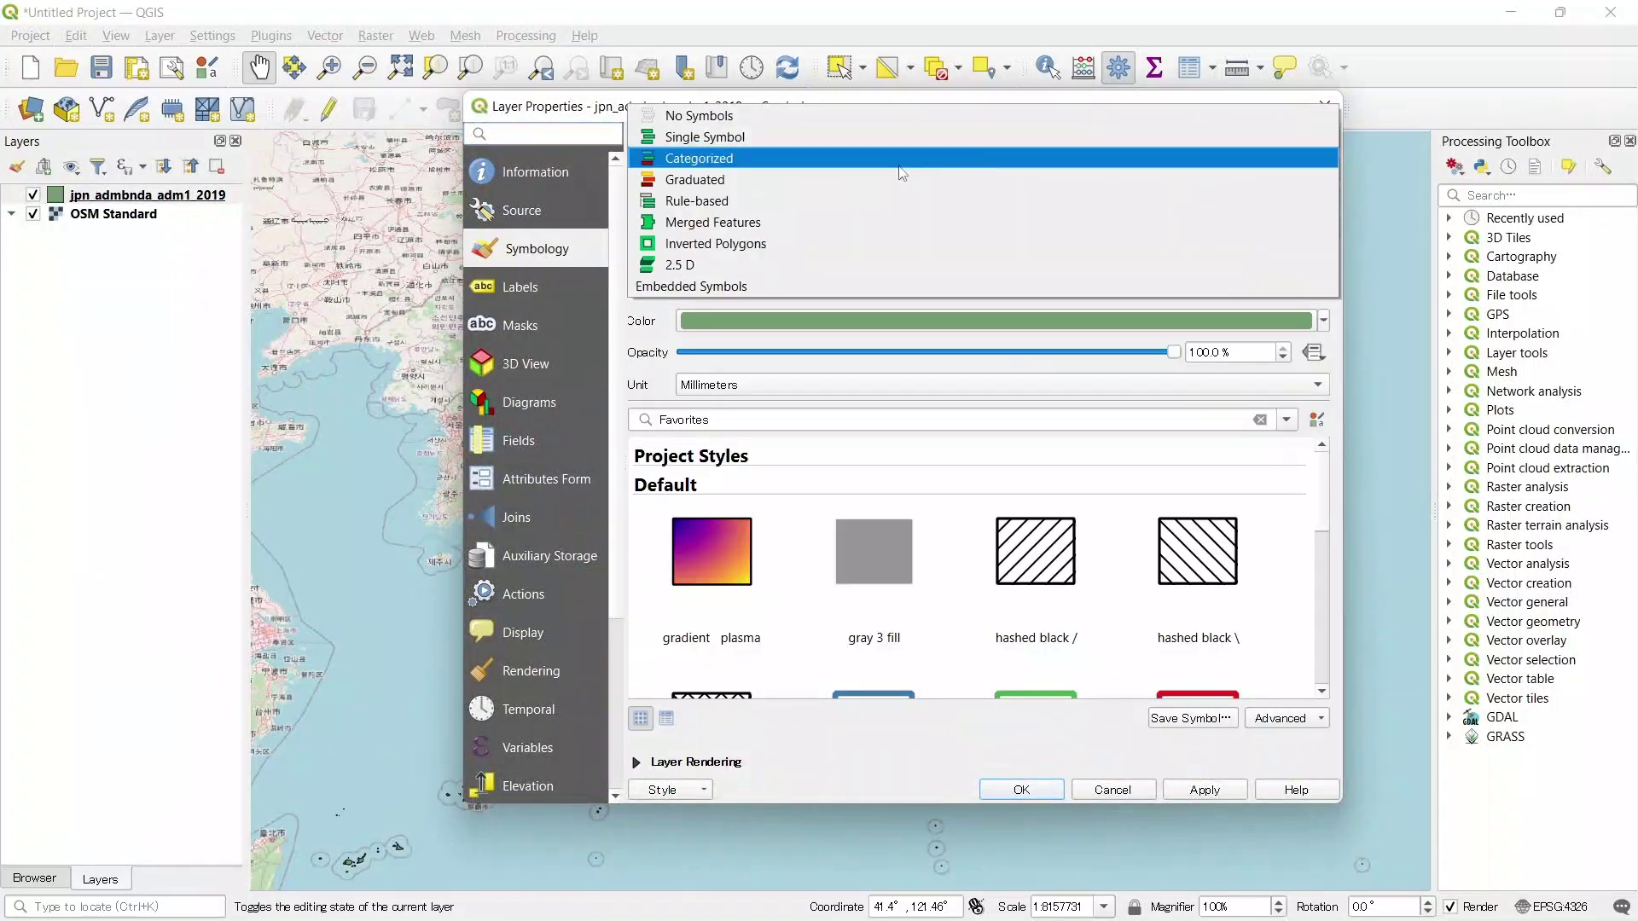
pyautogui.click(973, 158)
pyautogui.click(1294, 170)
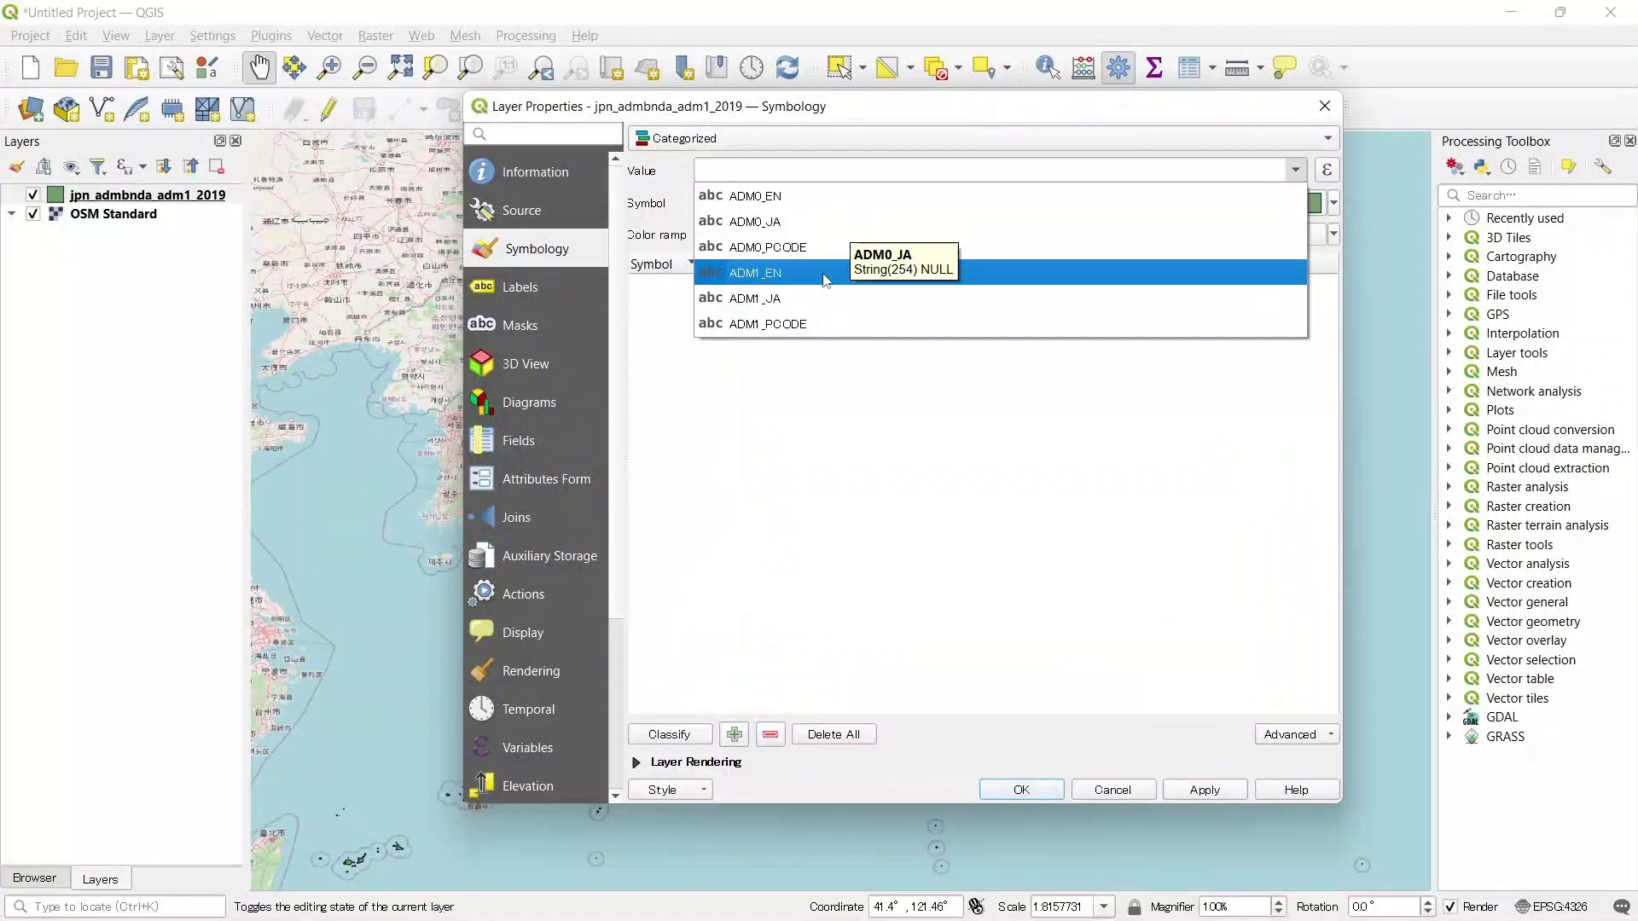
pyautogui.click(853, 272)
pyautogui.click(704, 739)
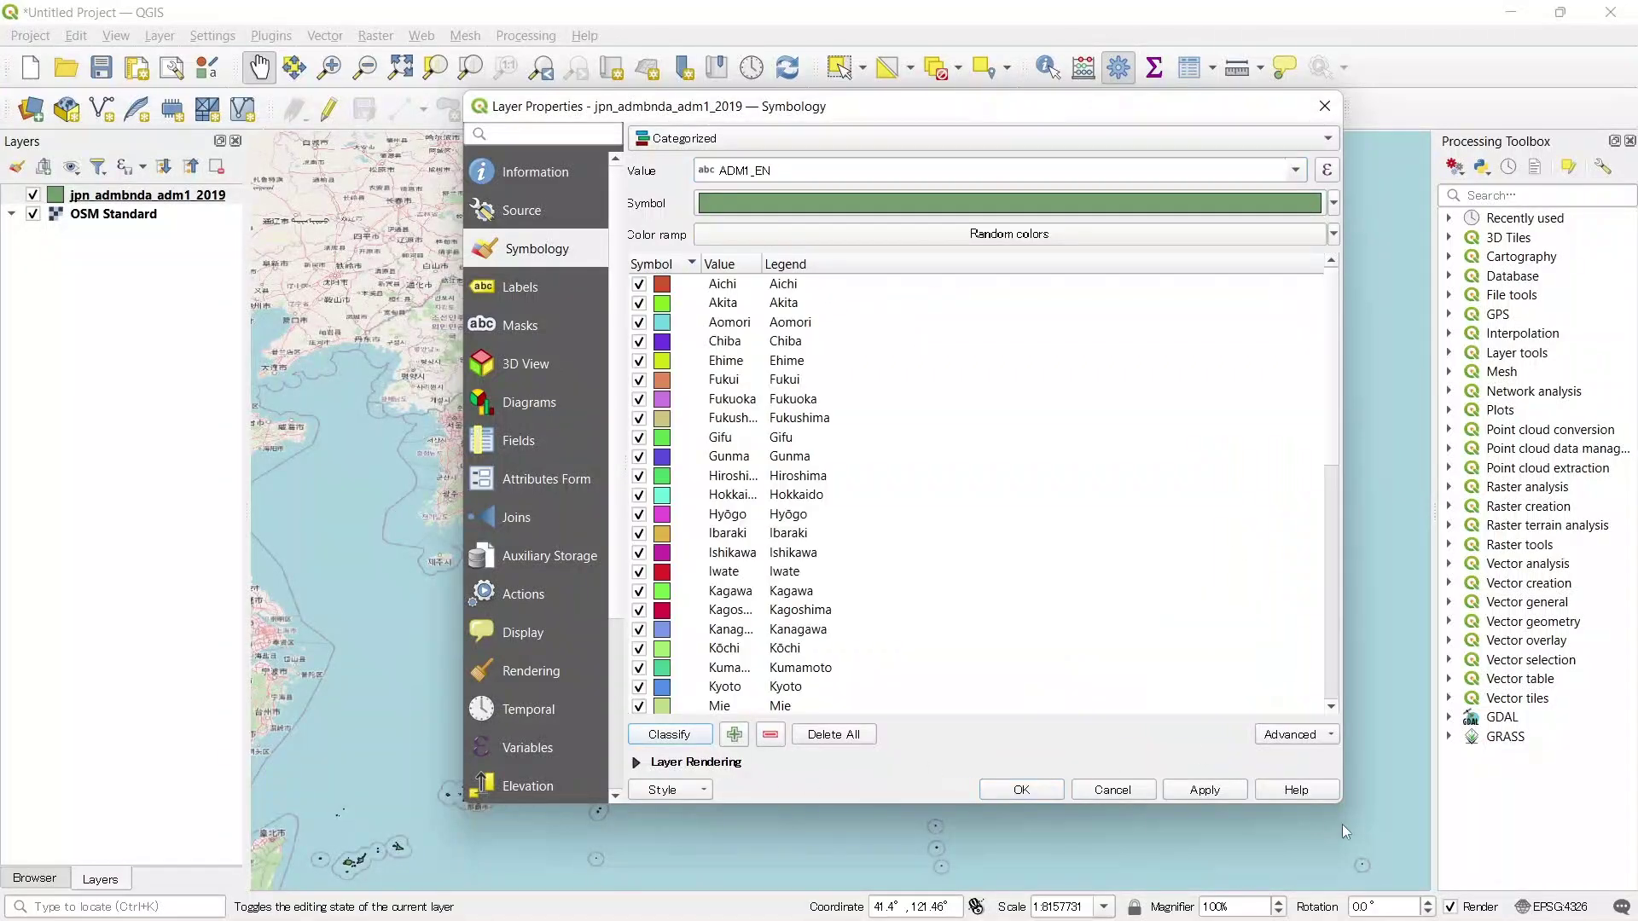
pyautogui.click(1173, 798)
pyautogui.click(1081, 795)
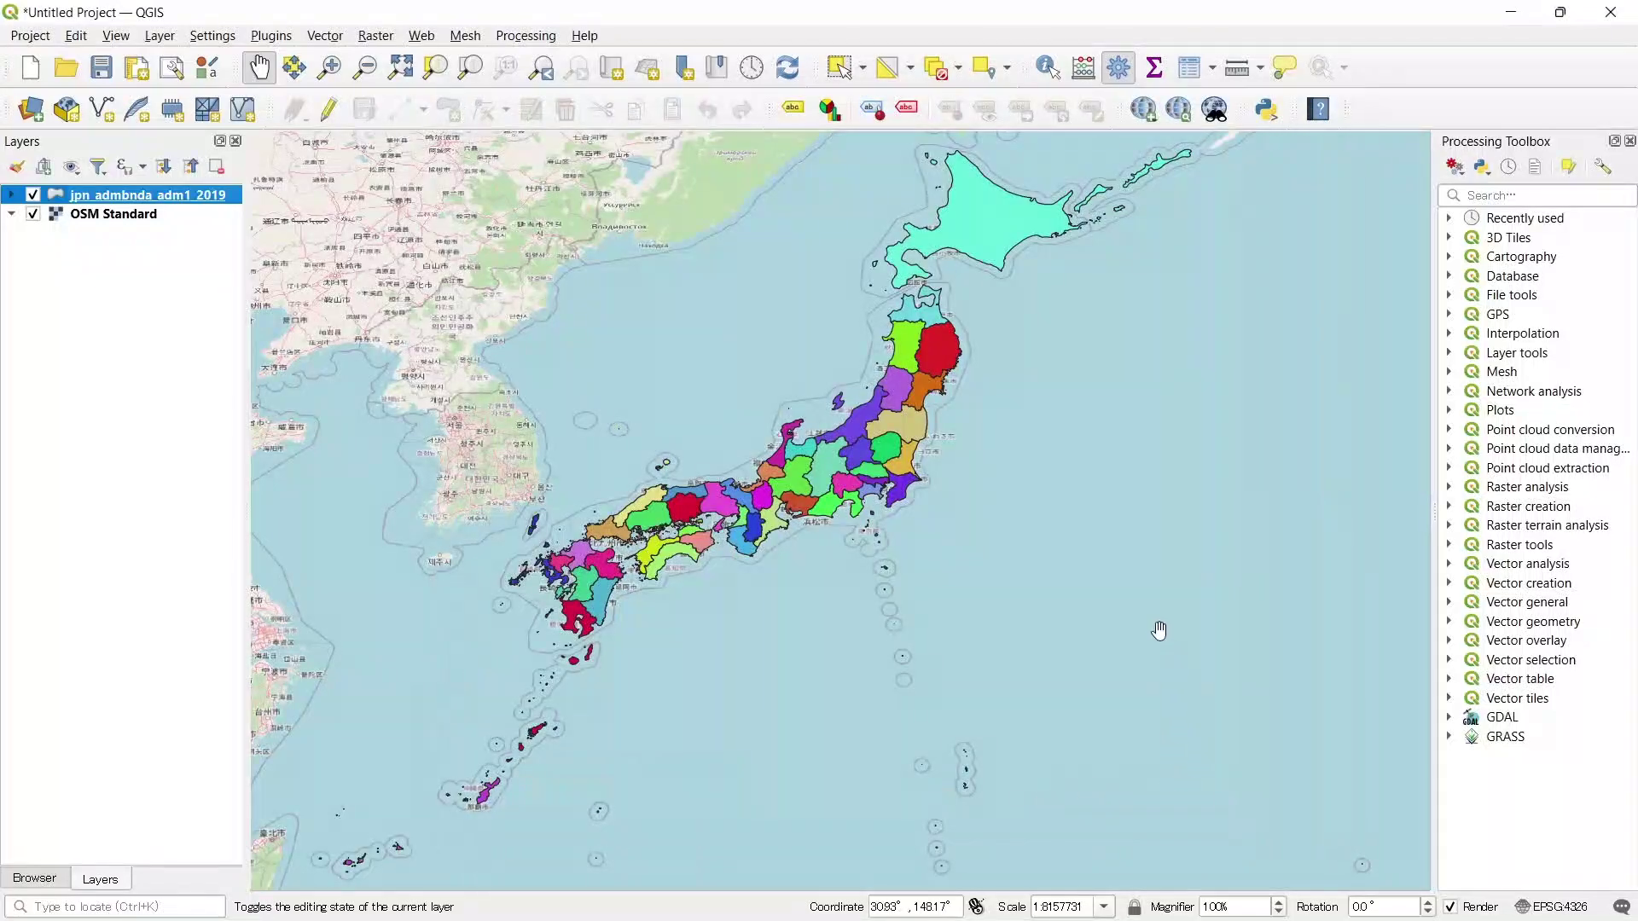
# Step: Show labels on the prefecture layer using the ADM1_EN field as label text
pyautogui.rightClick(171, 203)
pyautogui.click(245, 317)
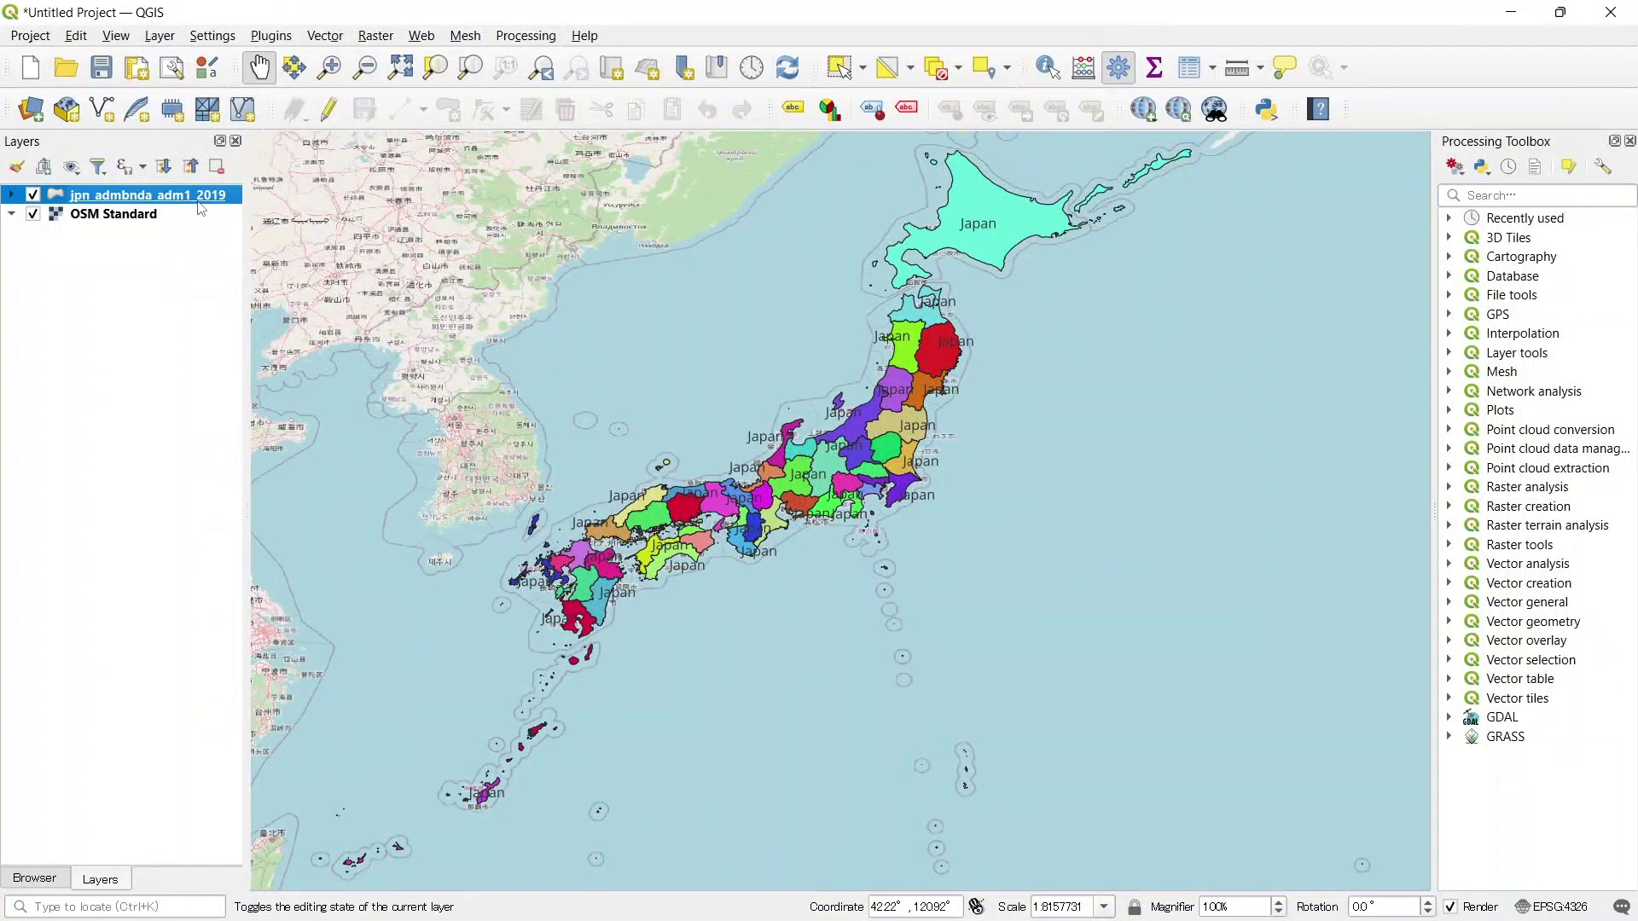
pyautogui.rightClick(197, 198)
pyautogui.click(252, 707)
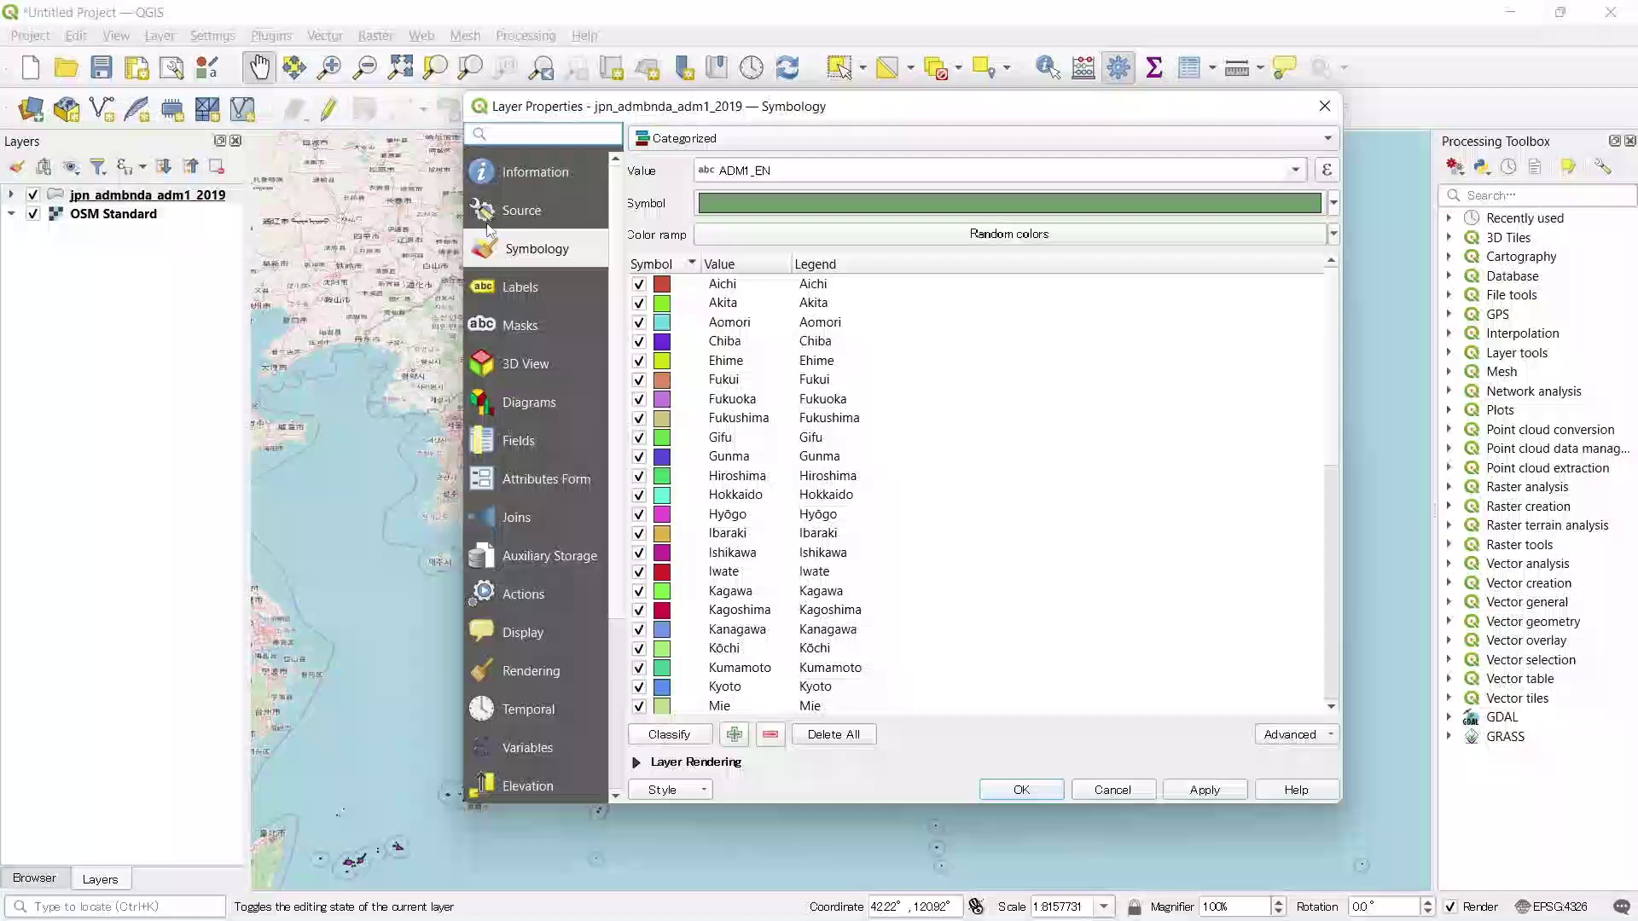
pyautogui.click(505, 288)
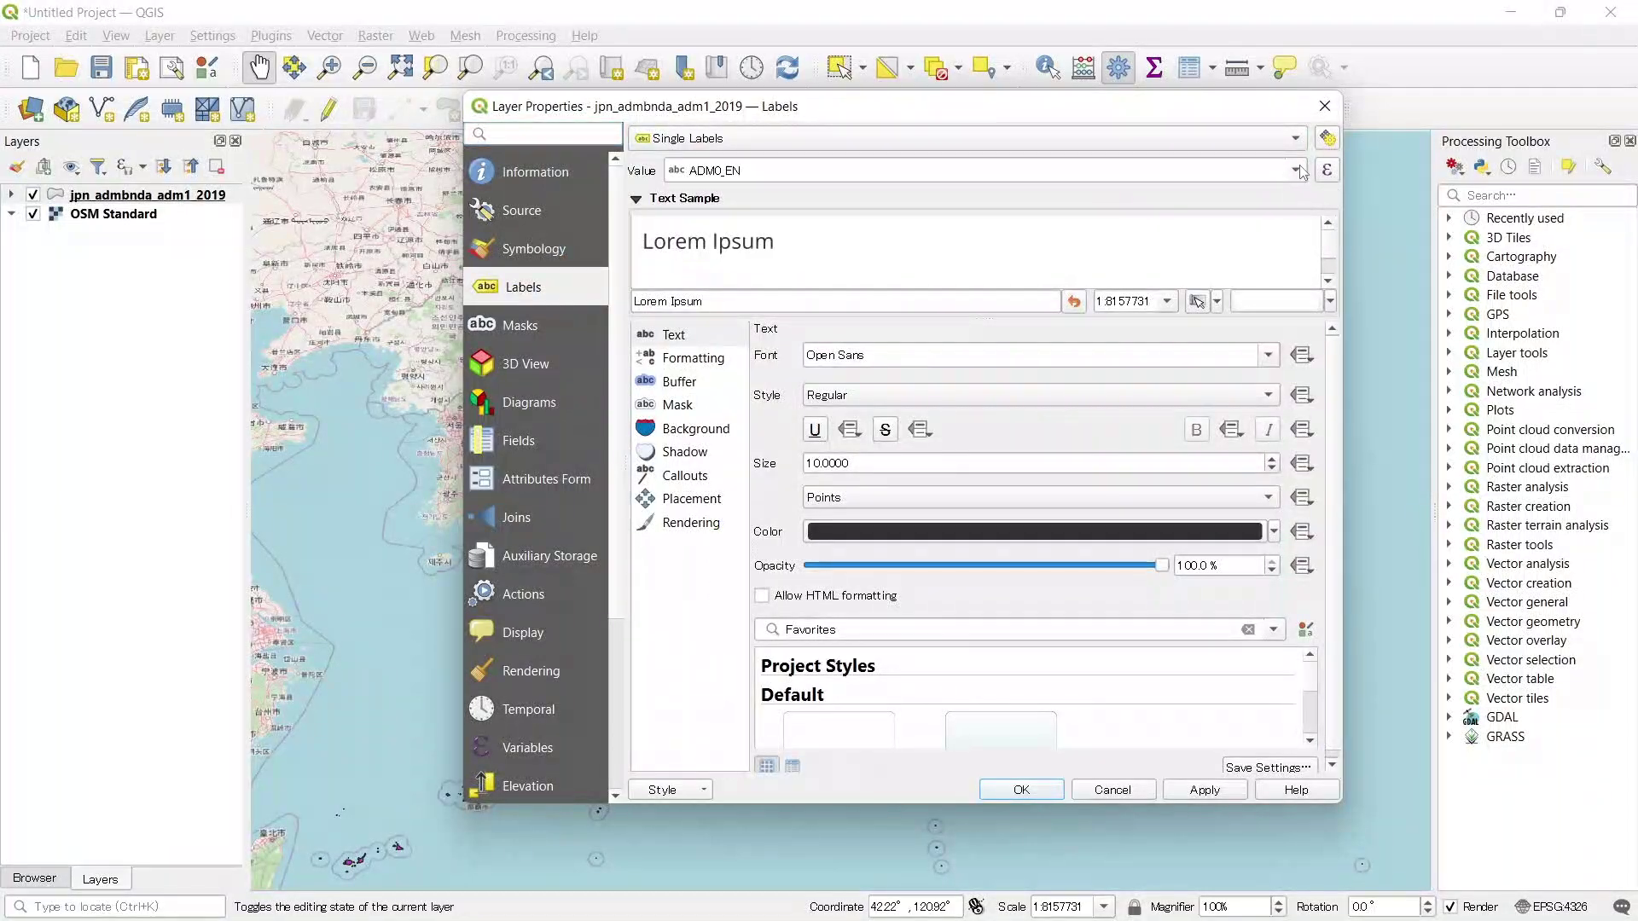
pyautogui.click(1298, 171)
pyautogui.click(790, 276)
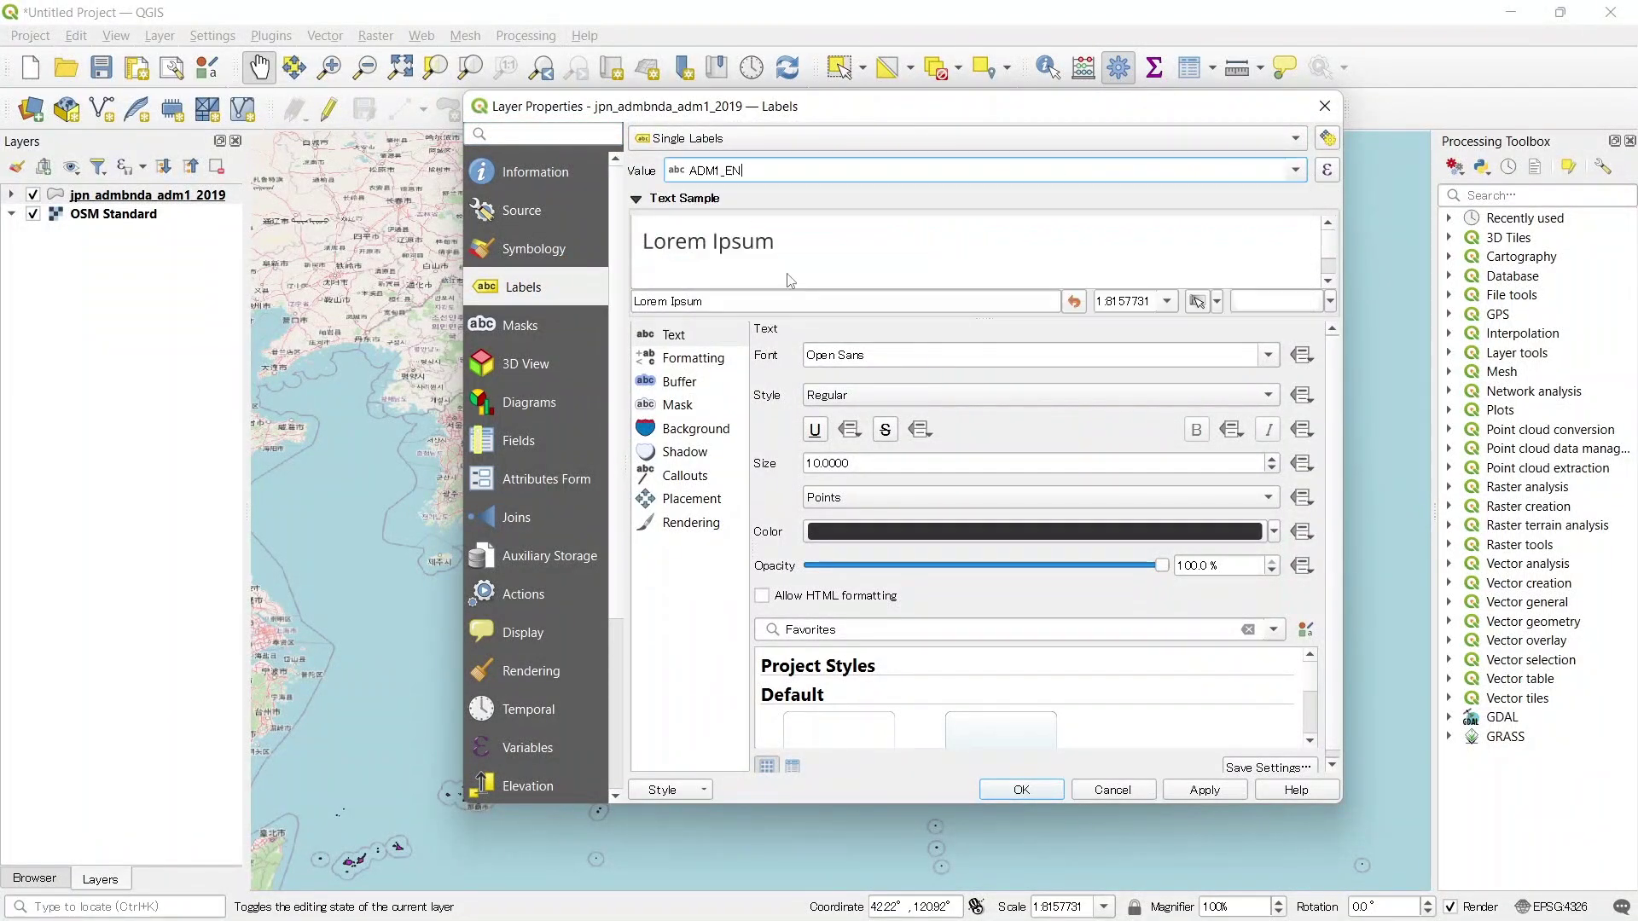
pyautogui.click(1205, 790)
pyautogui.click(1015, 791)
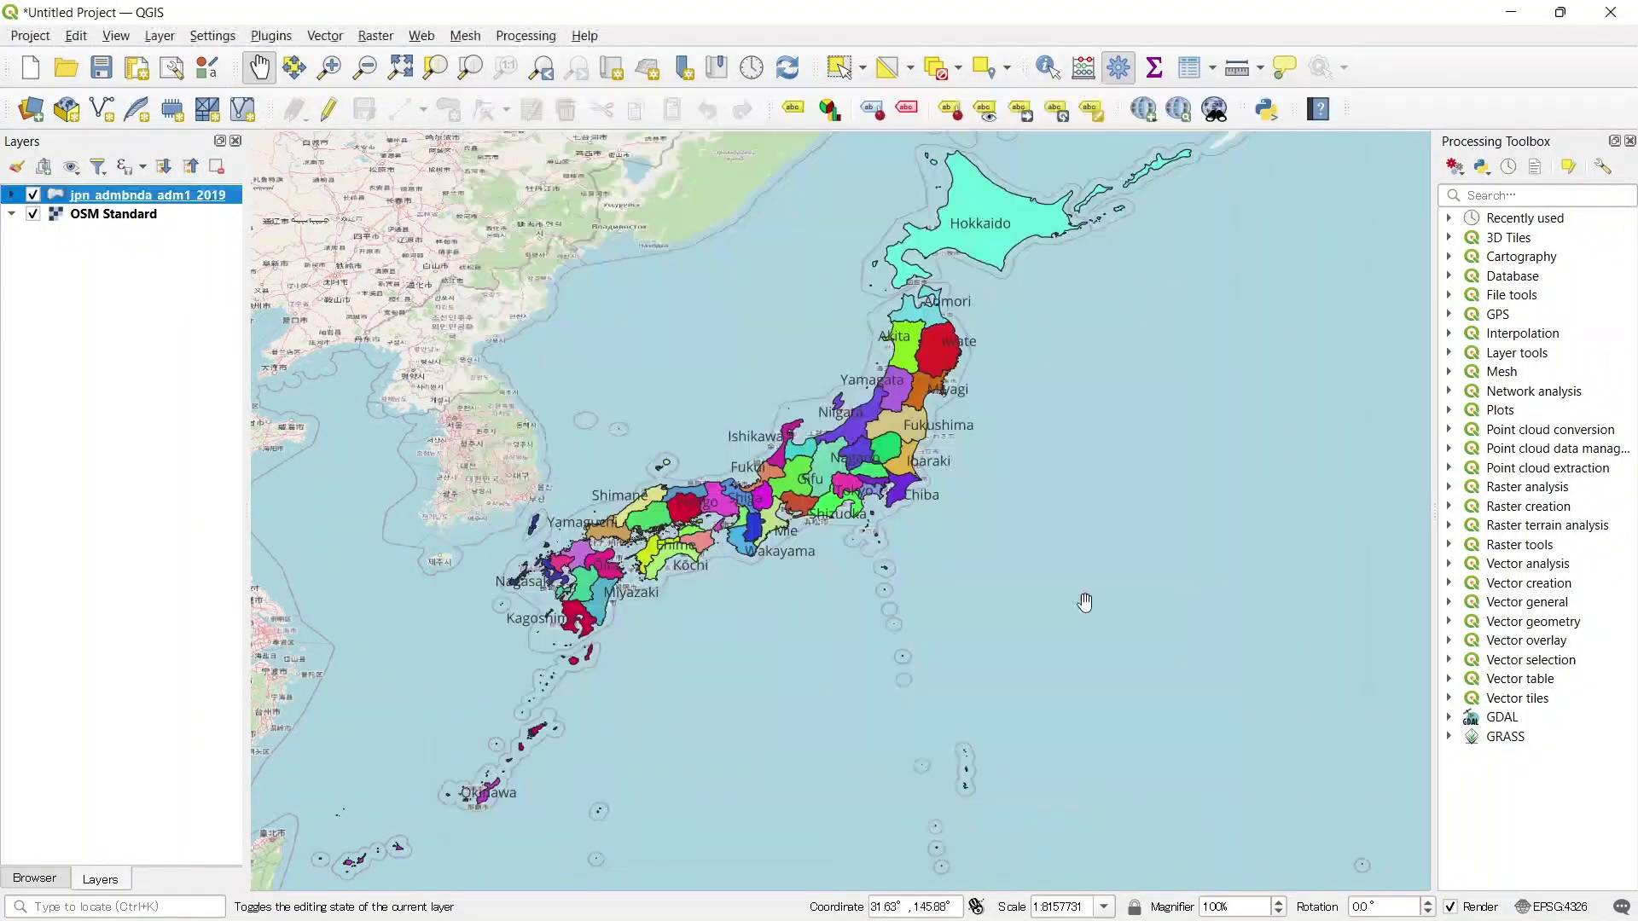
# Step: Switch off the OSM Standard basemap and zoom back out to all of Japan
pyautogui.scroll(1, 953, 411)
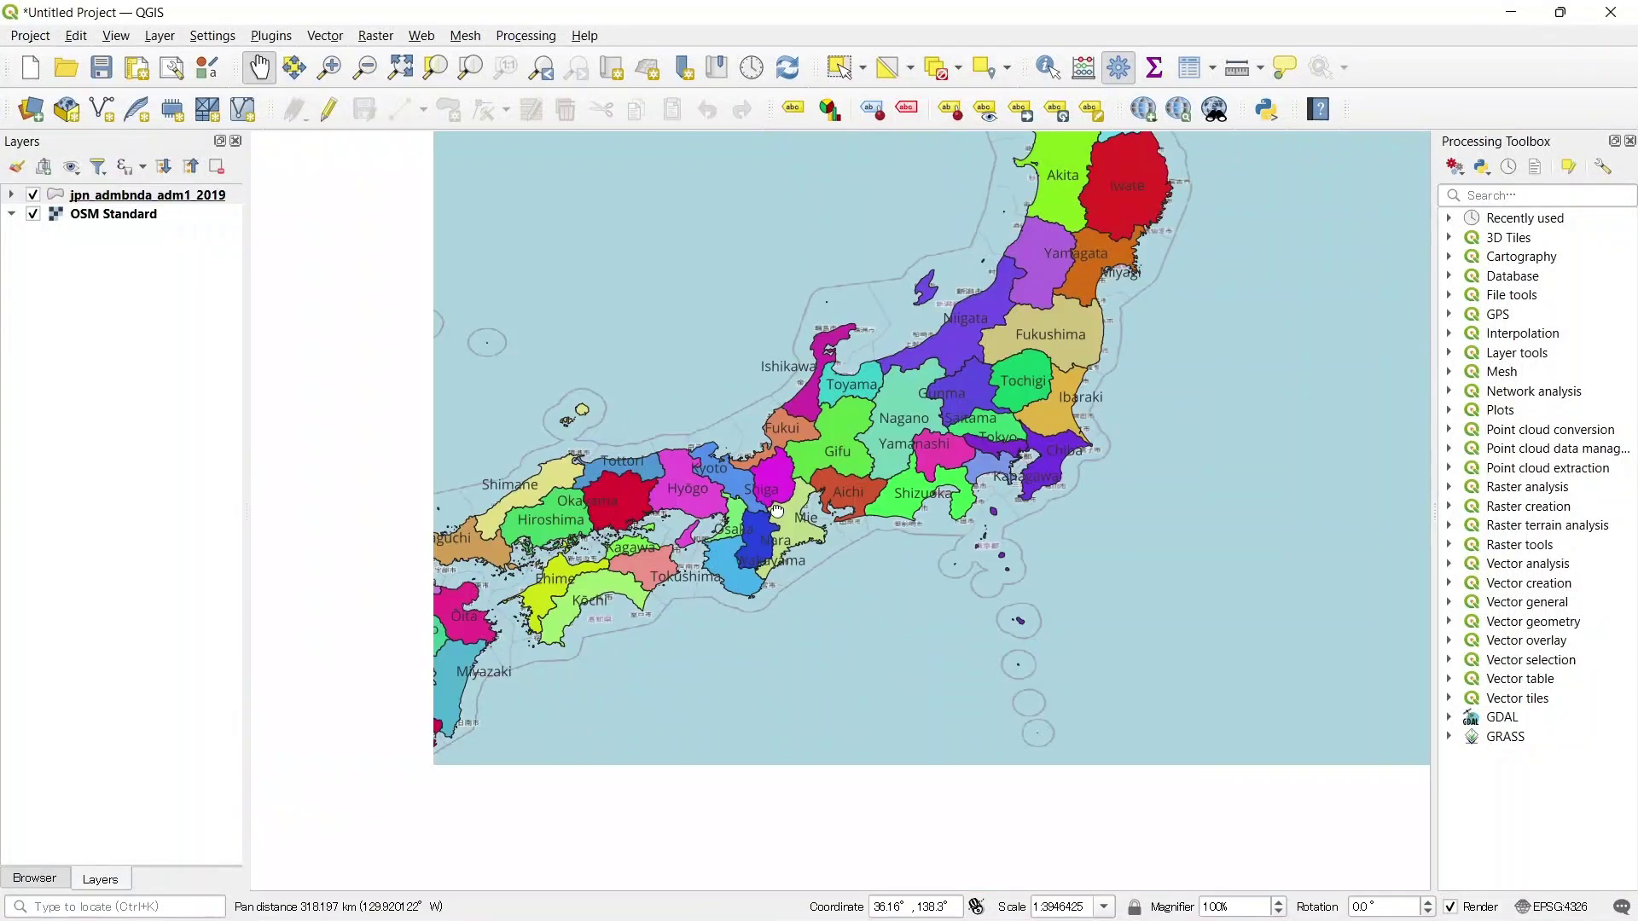
pyautogui.moveTo(736, 529); pyautogui.dragTo(919, 404)
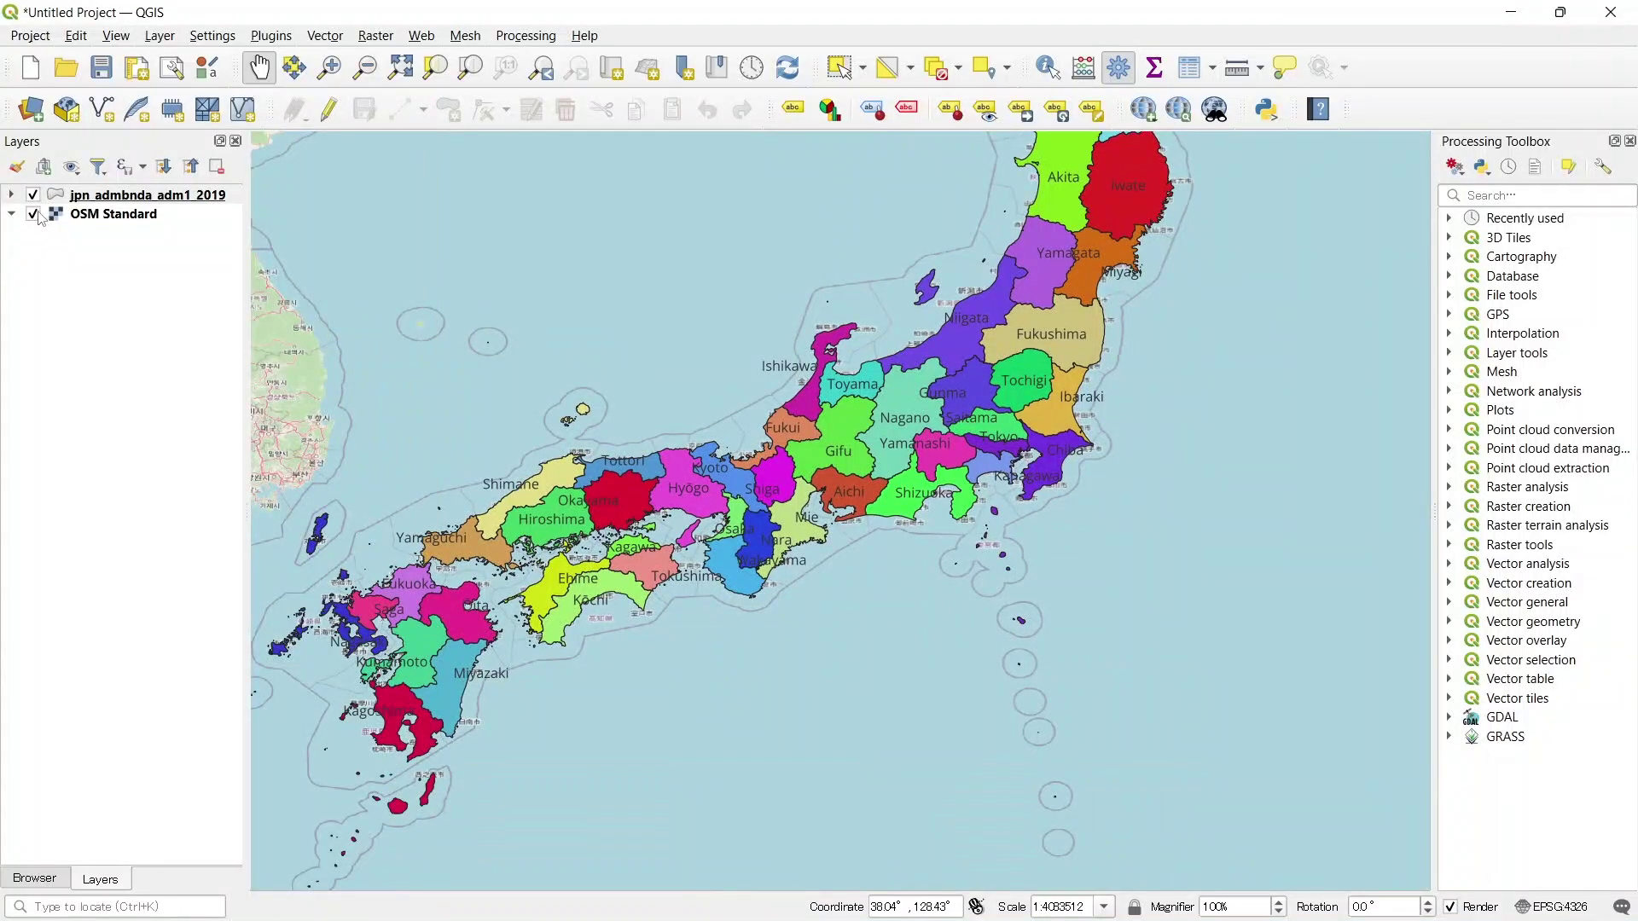
pyautogui.click(34, 215)
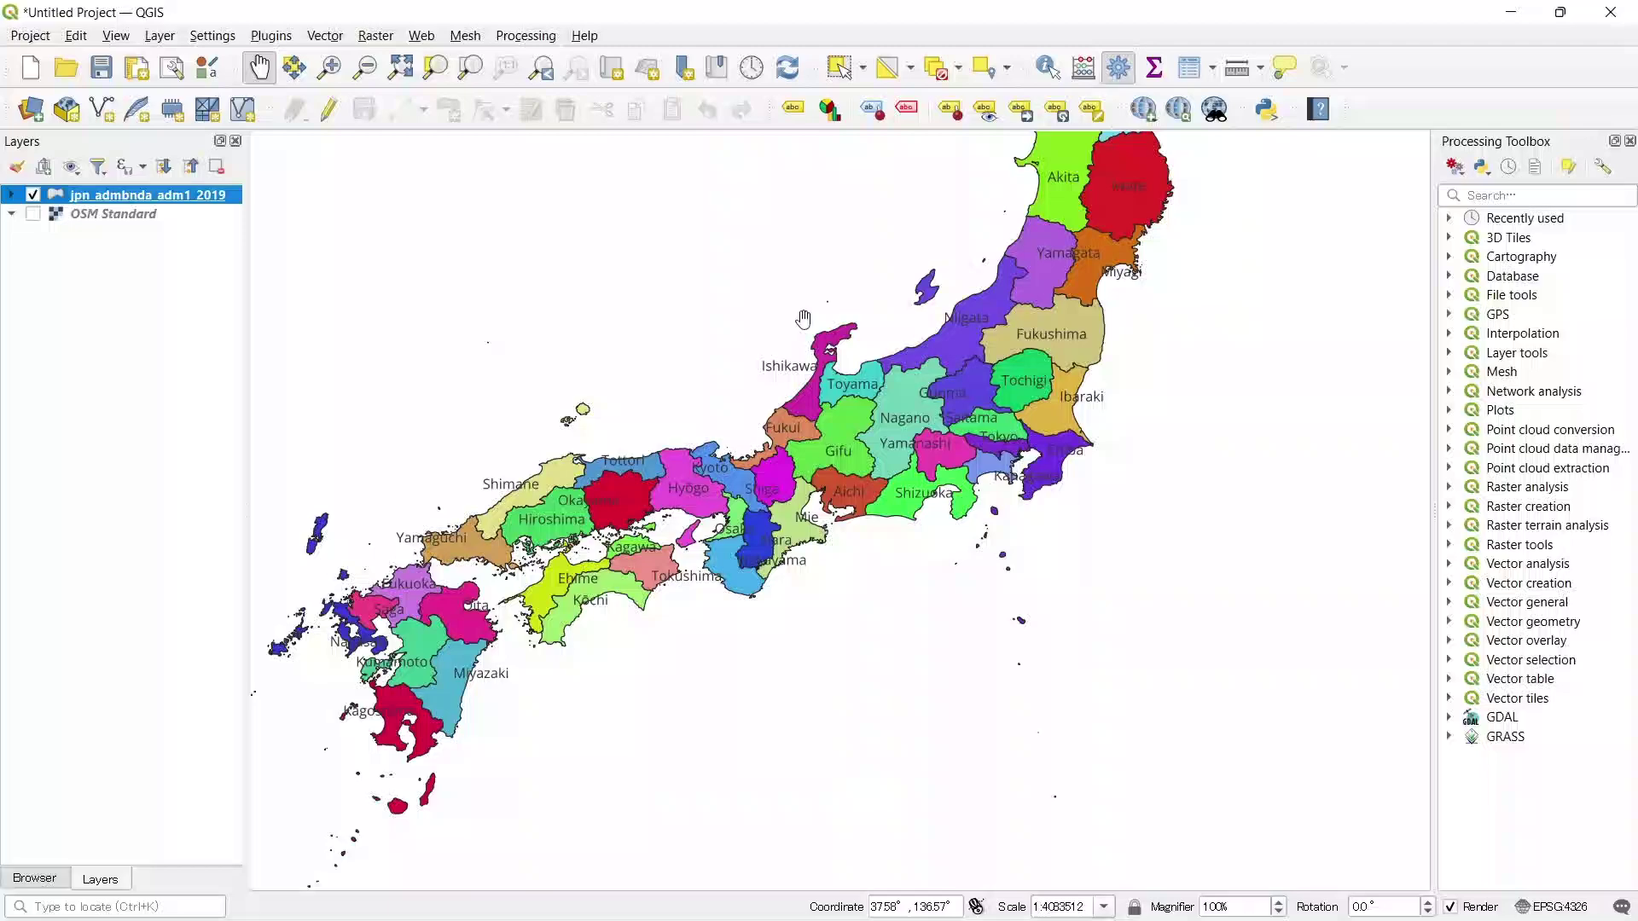
pyautogui.scroll(-1, 814, 295)
pyautogui.moveTo(976, 238); pyautogui.dragTo(897, 410)
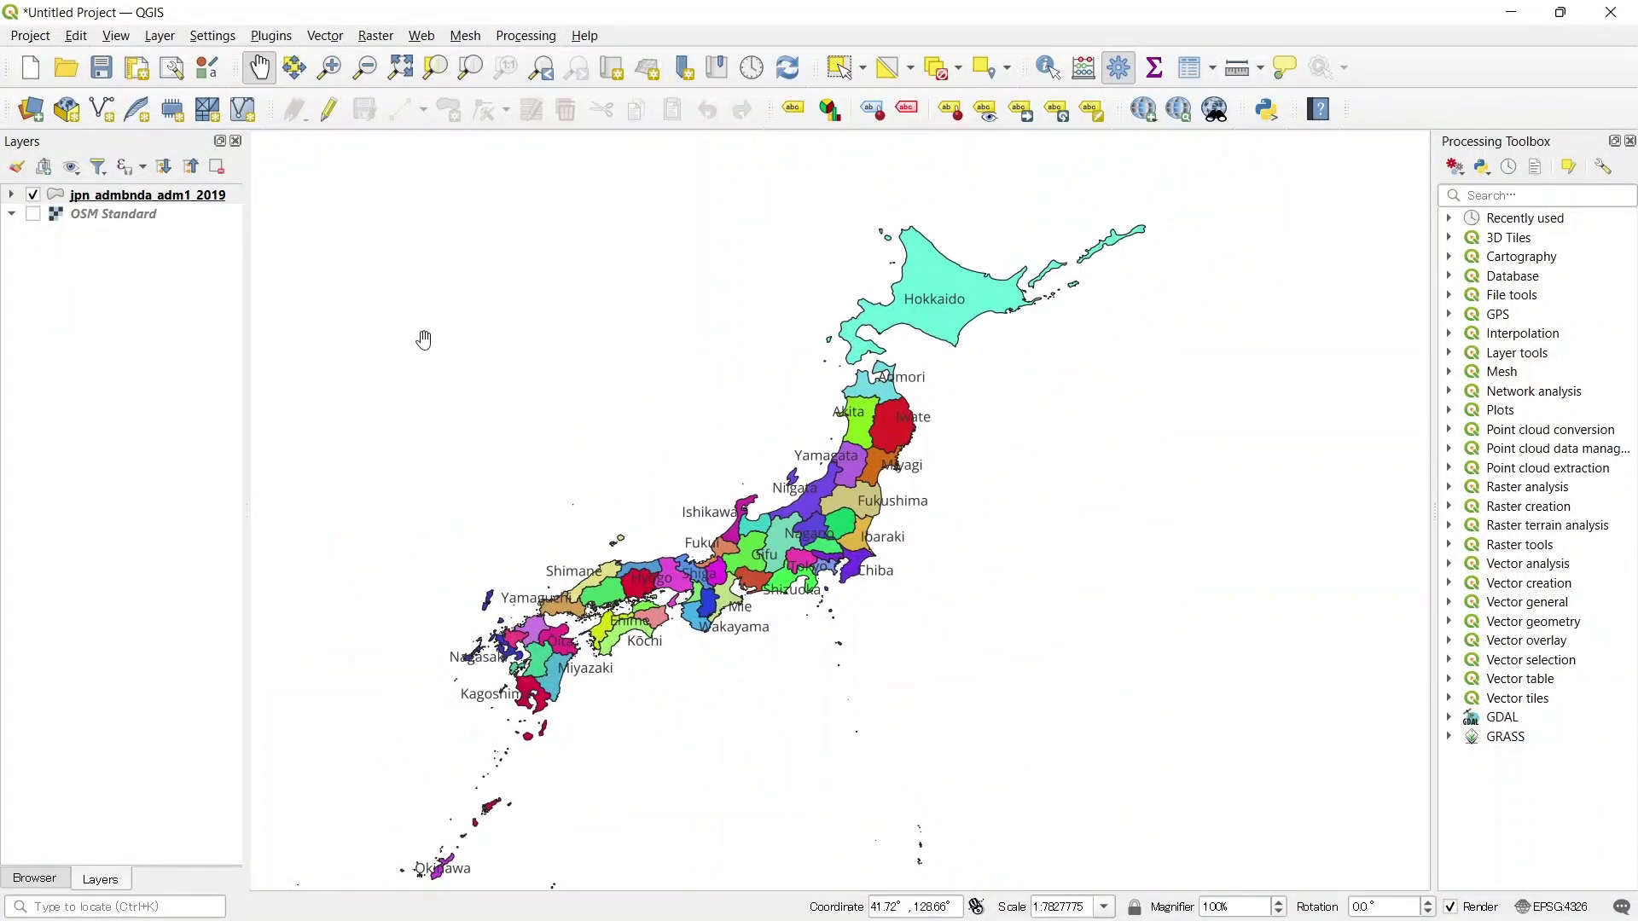
# Step: Create a new print layout, accepting the automatic title Layout 1
pyautogui.click(31, 36)
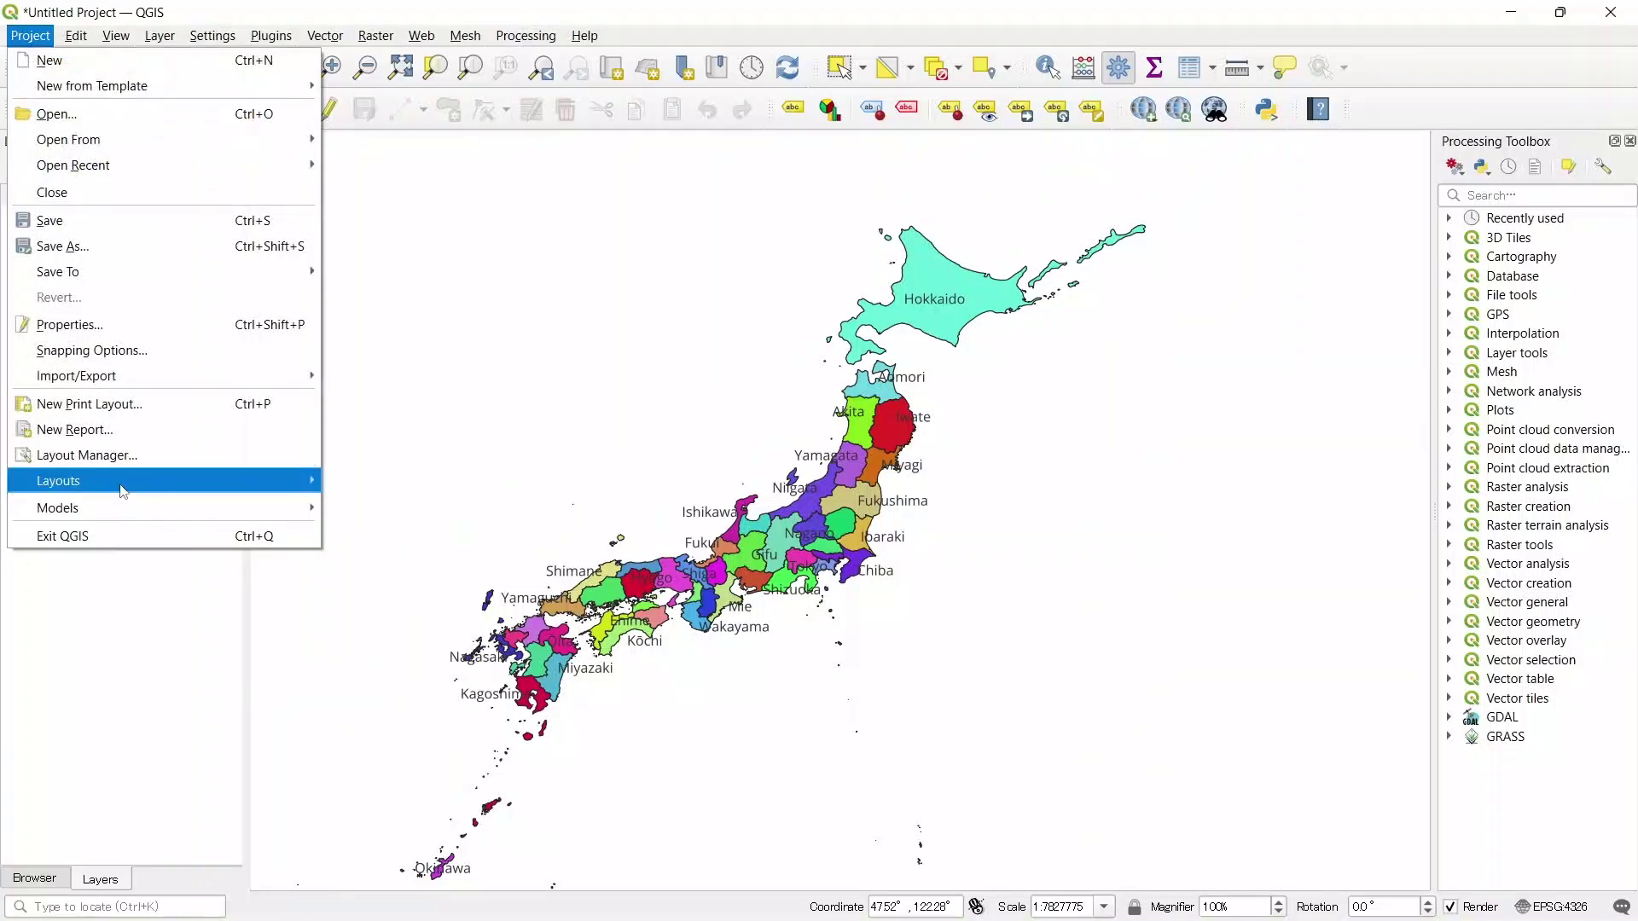
pyautogui.click(117, 405)
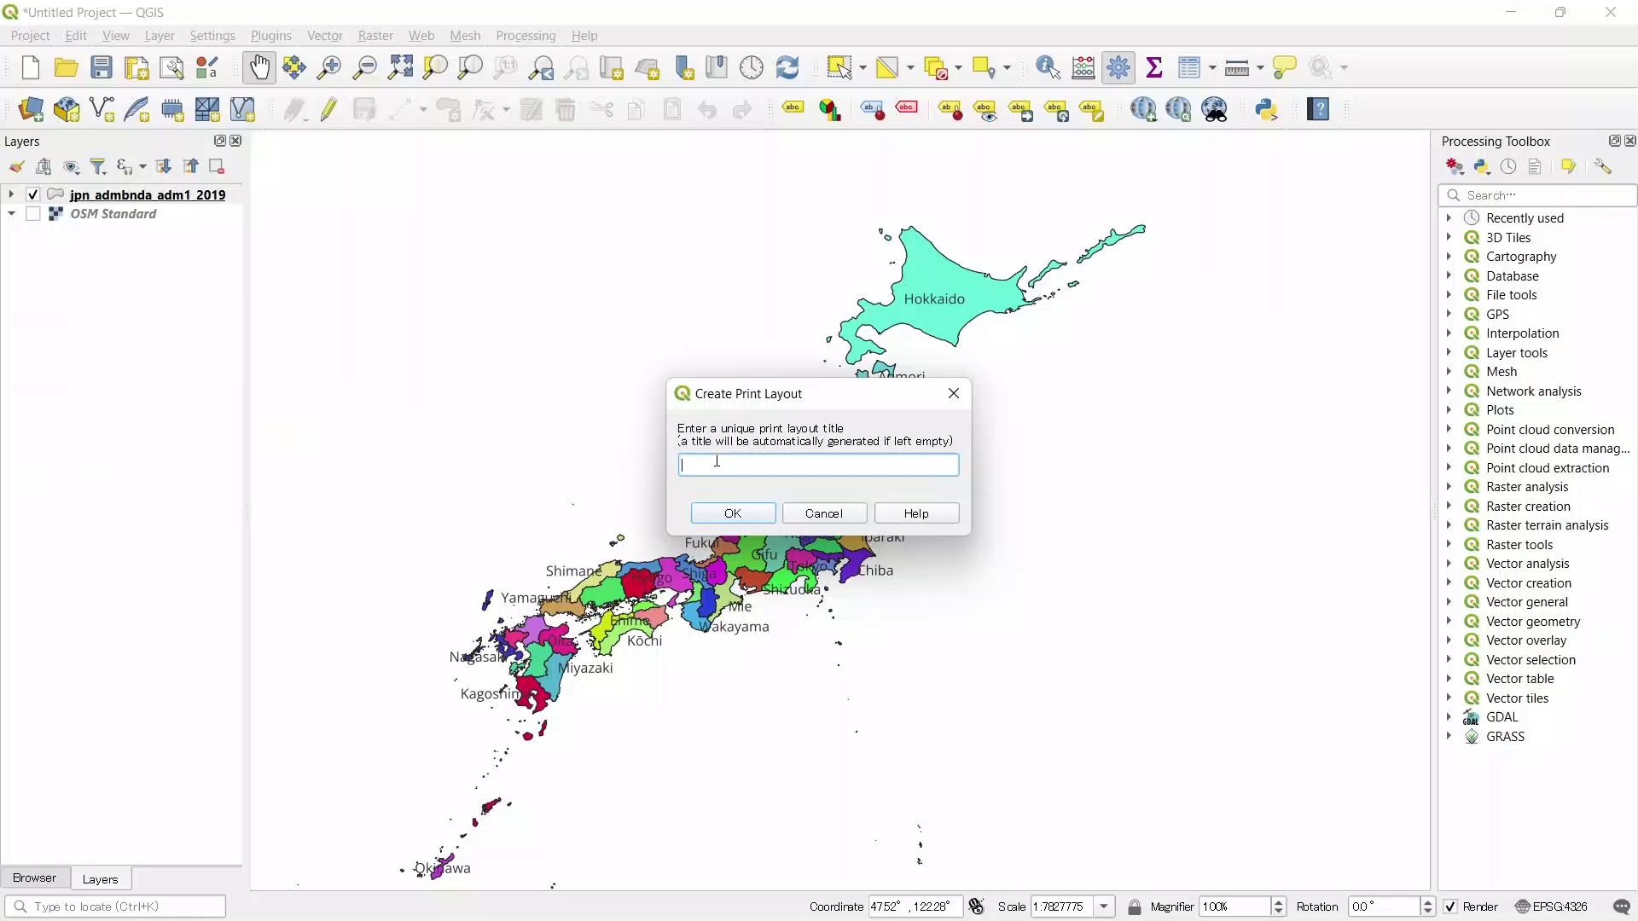
pyautogui.press('Return')
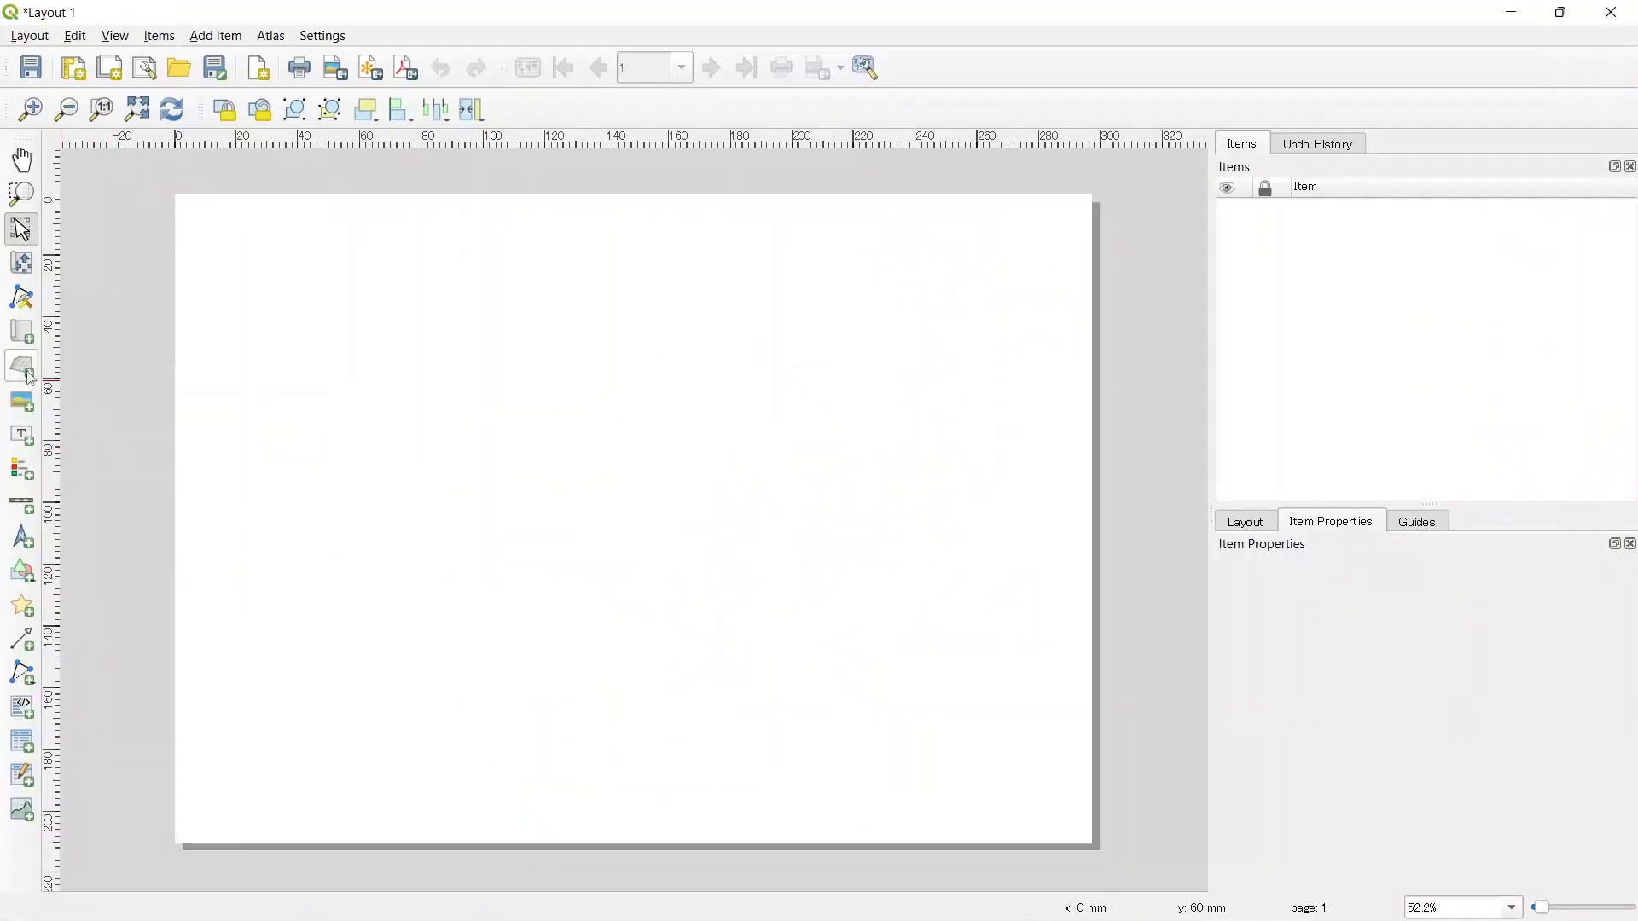
# Step: Draw a map frame, Map 1, covering most of the layout page
pyautogui.click(21, 332)
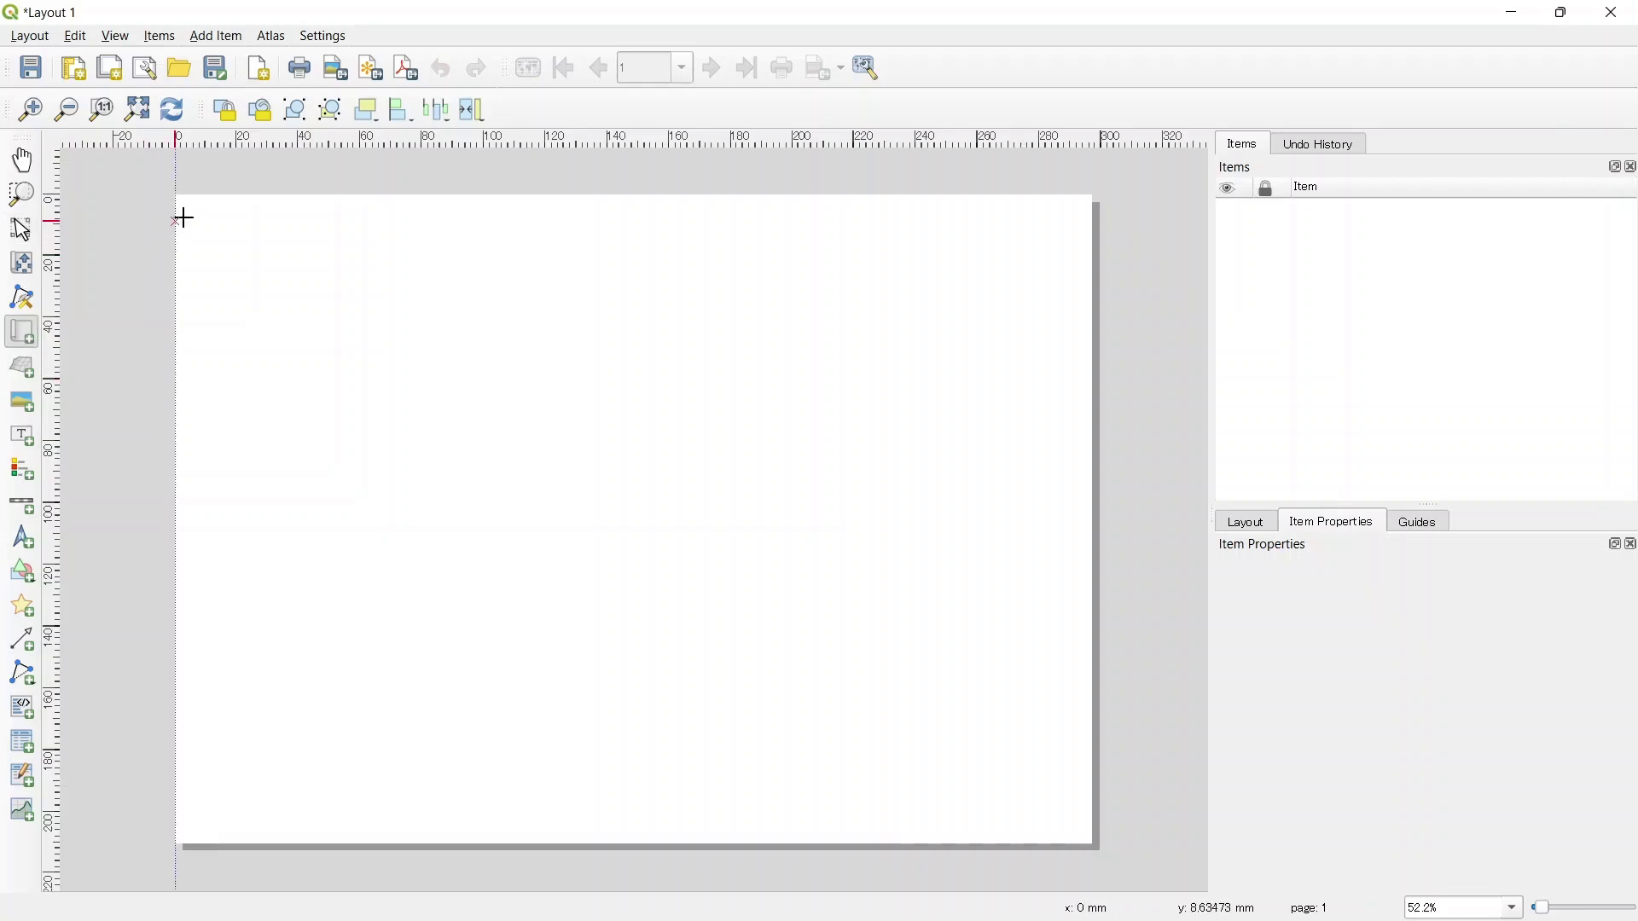
pyautogui.moveTo(193, 213); pyautogui.dragTo(1077, 827)
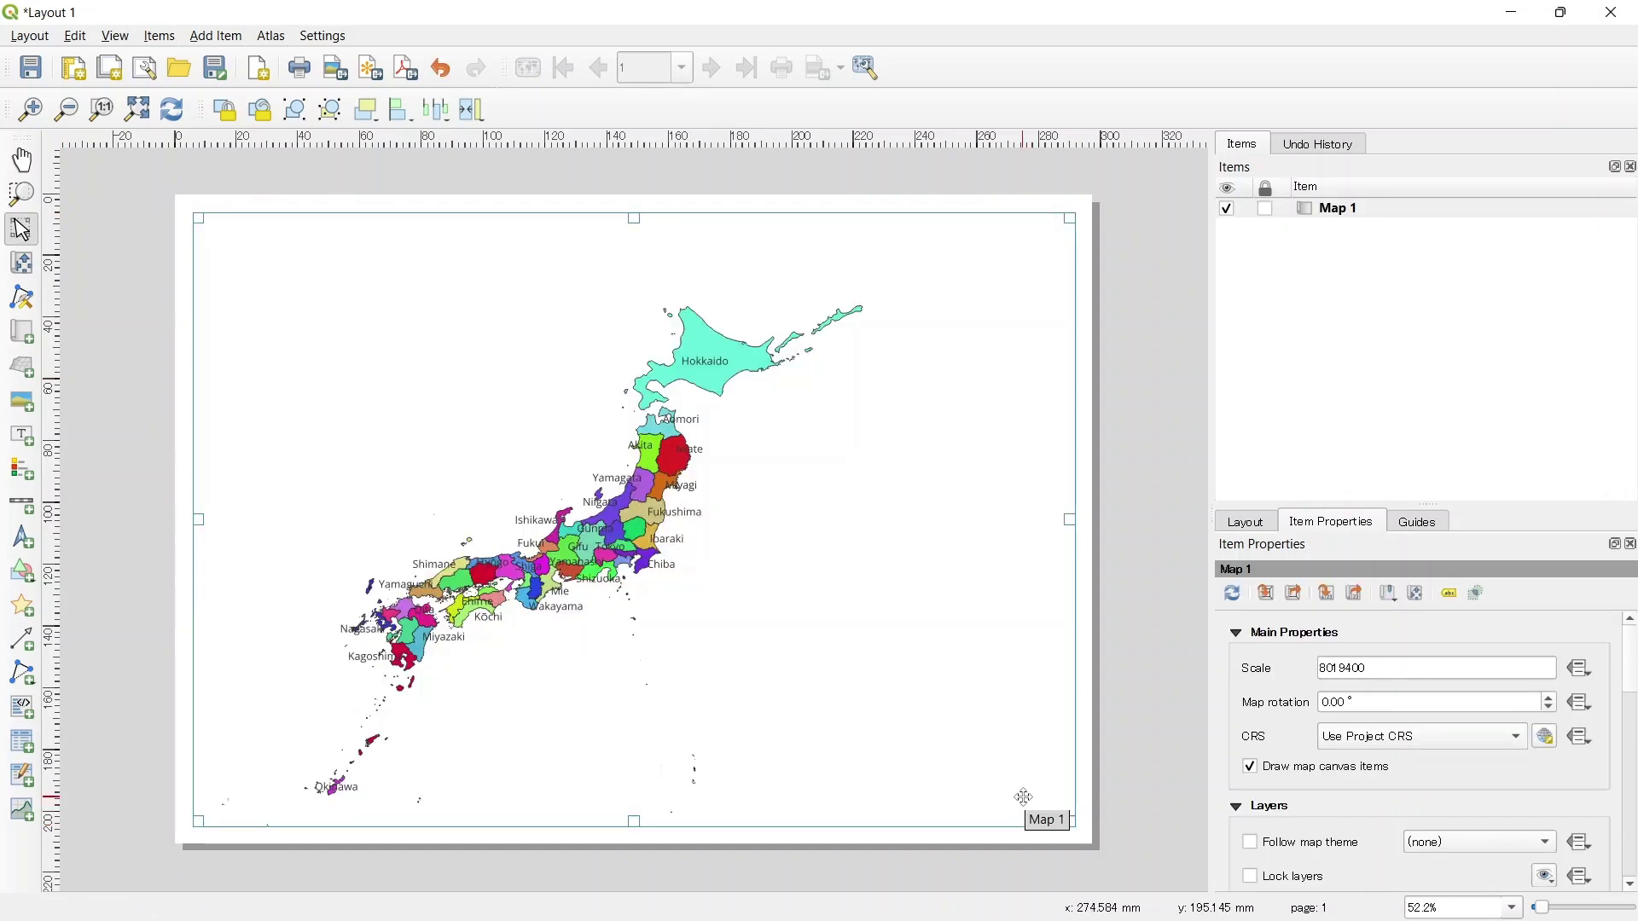
pyautogui.click(22, 435)
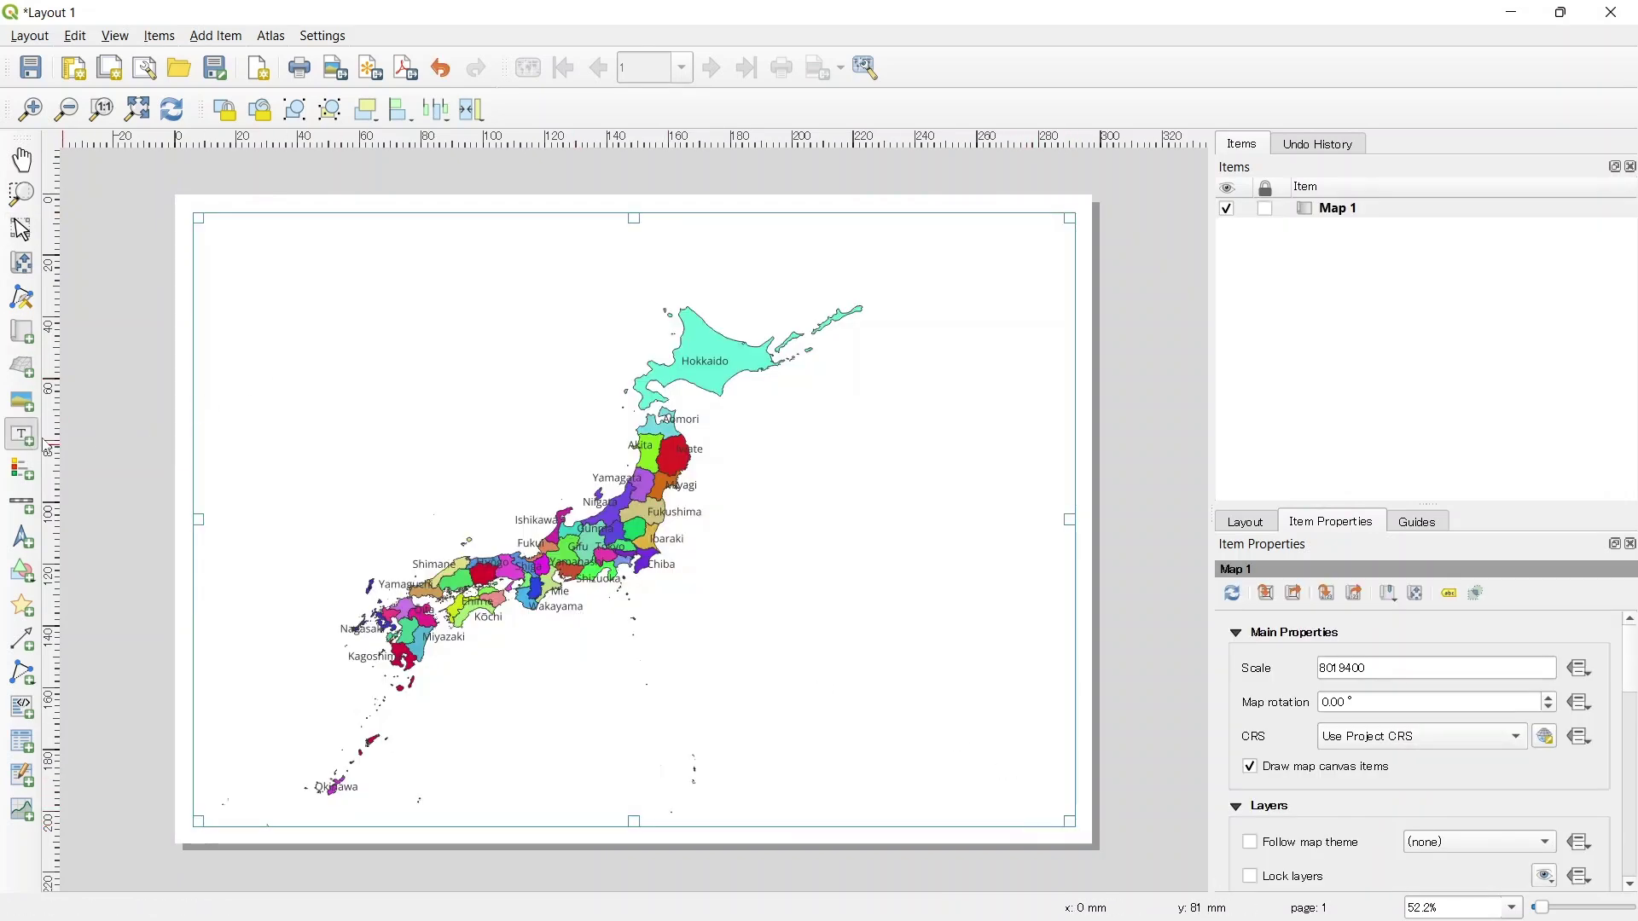
# Step: Add a text label near the top-left reading 'Prefectural Map of Japan'
pyautogui.moveTo(224, 245); pyautogui.dragTo(585, 322)
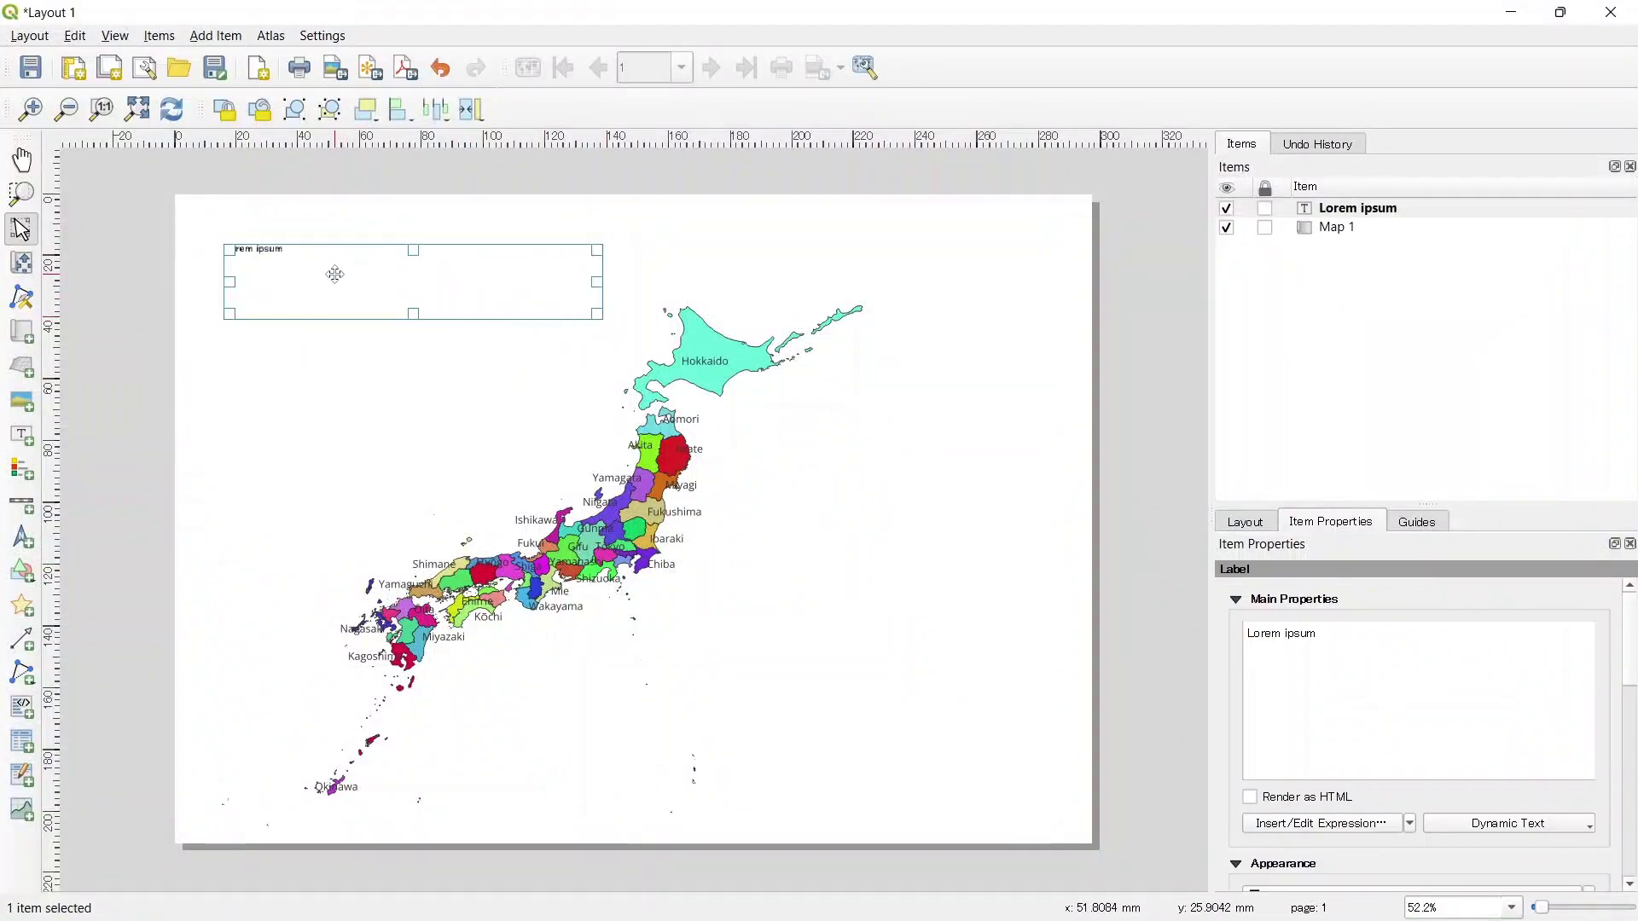
pyautogui.click(1493, 678)
pyautogui.hotkey('ctrl', 'a')
pyautogui.write('Prefectural Map of Japan')
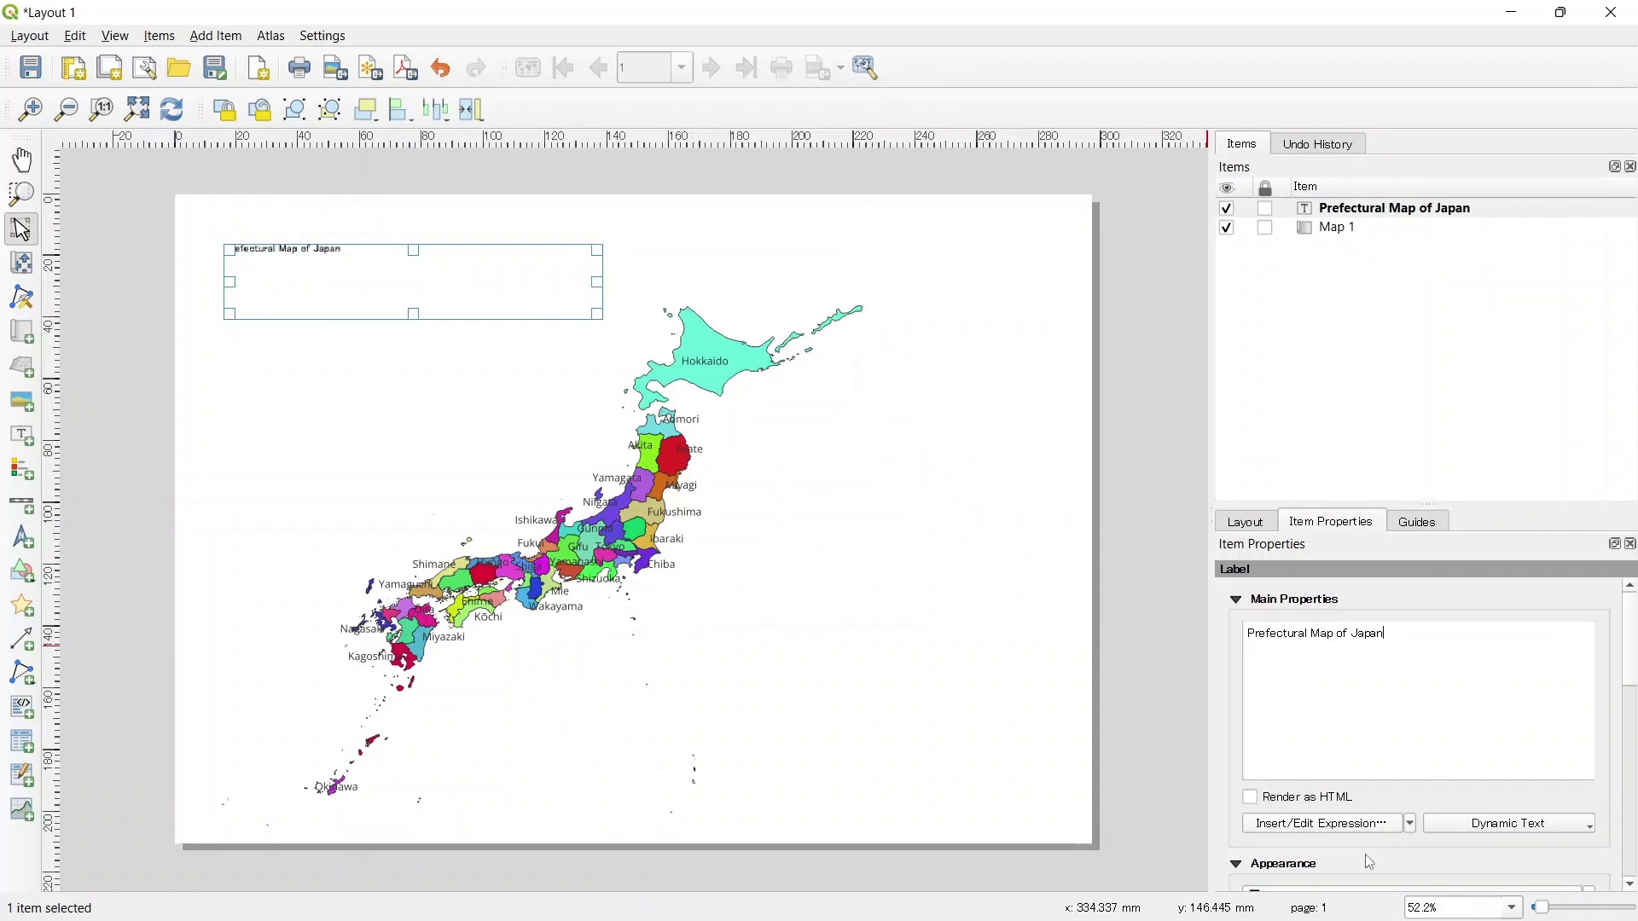
# Step: Set the title font to Arial at size 30
pyautogui.scroll(-3, 1370, 862)
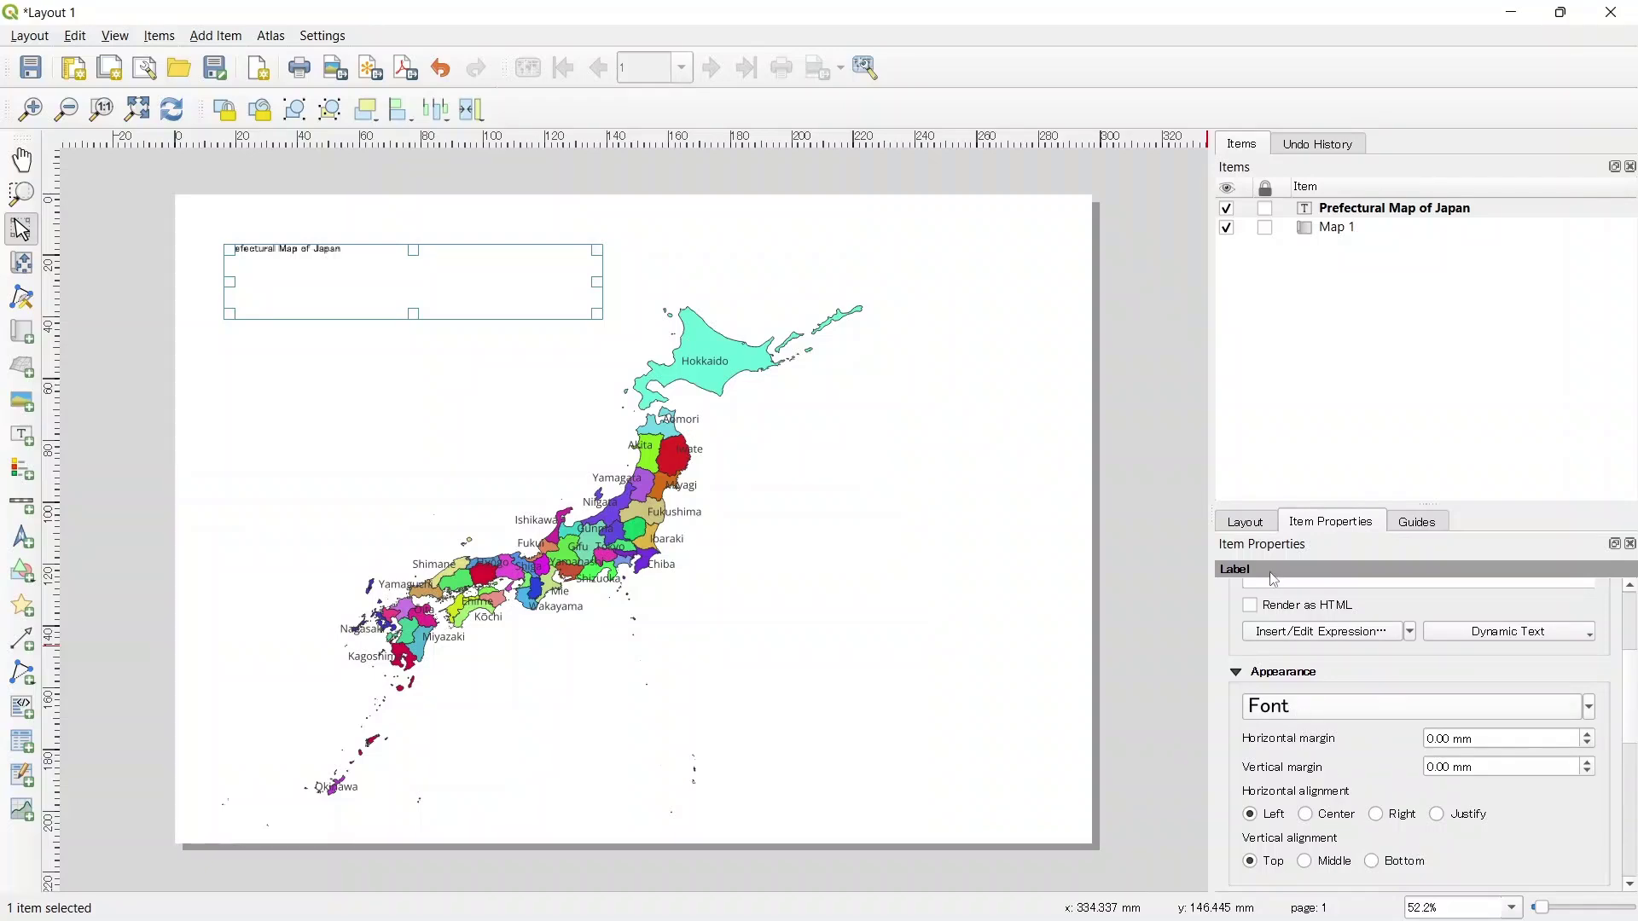
pyautogui.click(1382, 706)
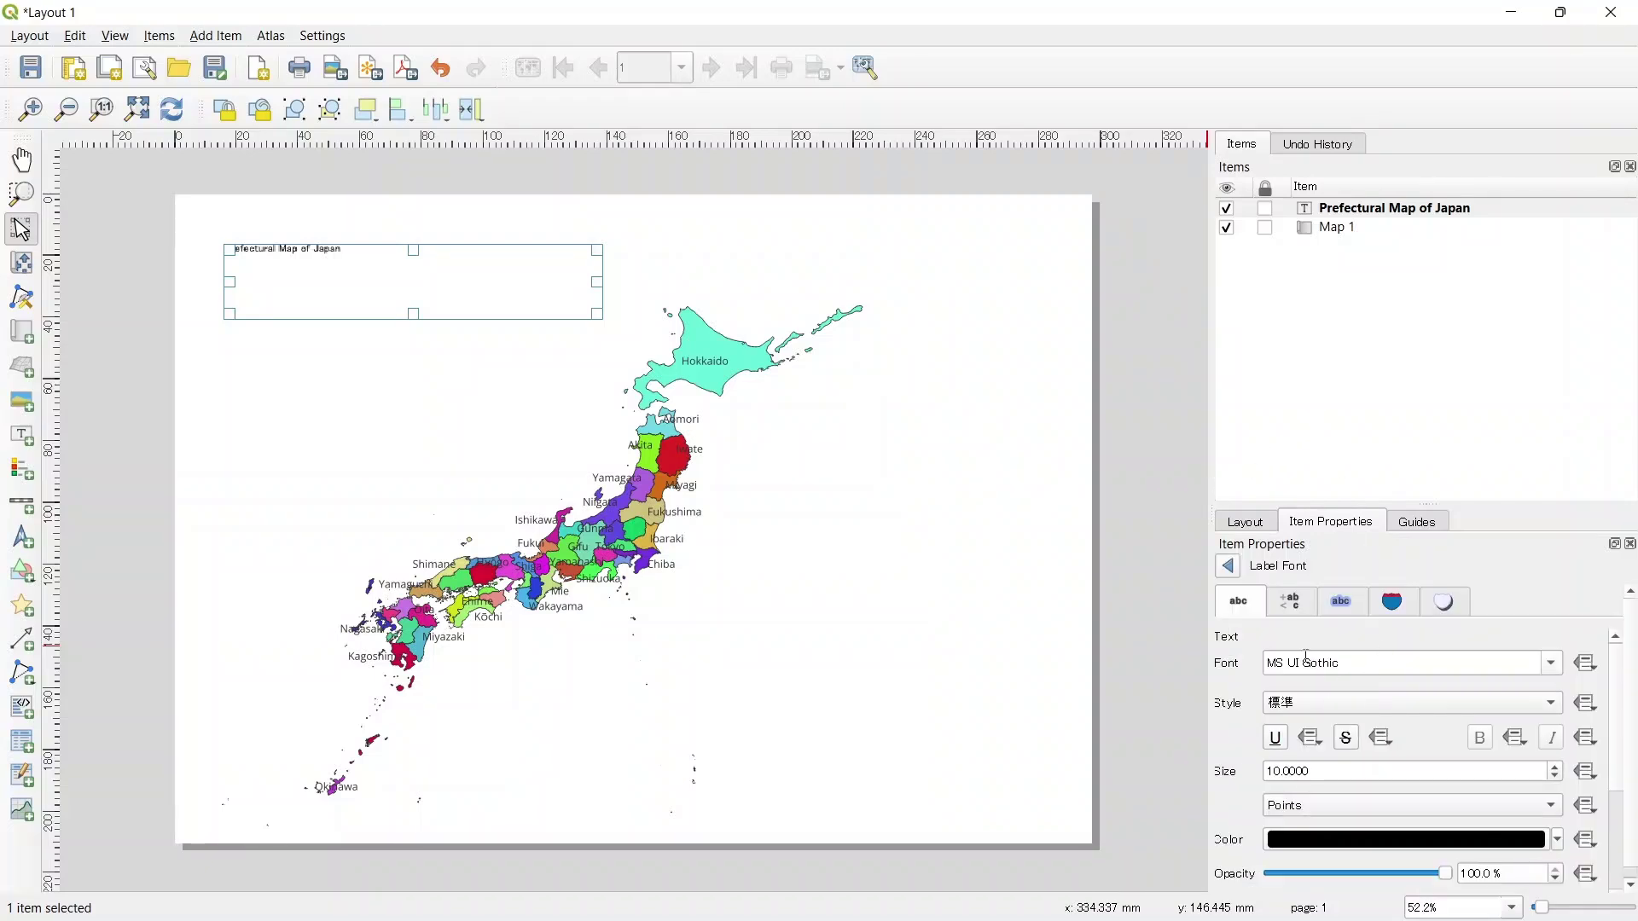
pyautogui.click(1558, 669)
pyautogui.scroll(5, 1467, 752)
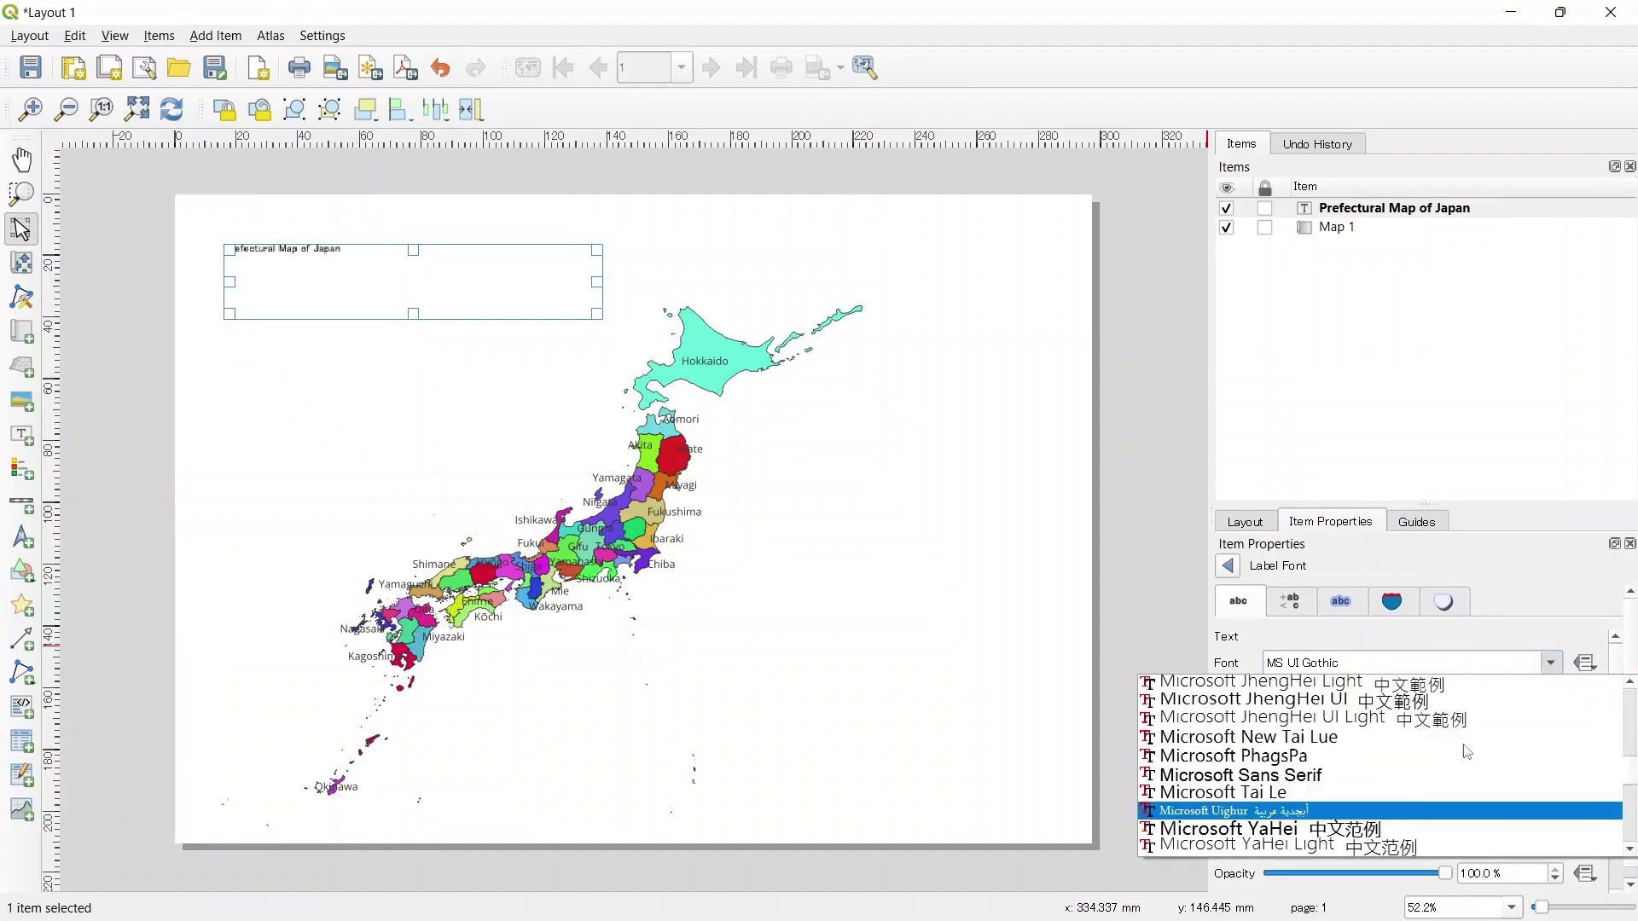
pyautogui.scroll(20, 1467, 751)
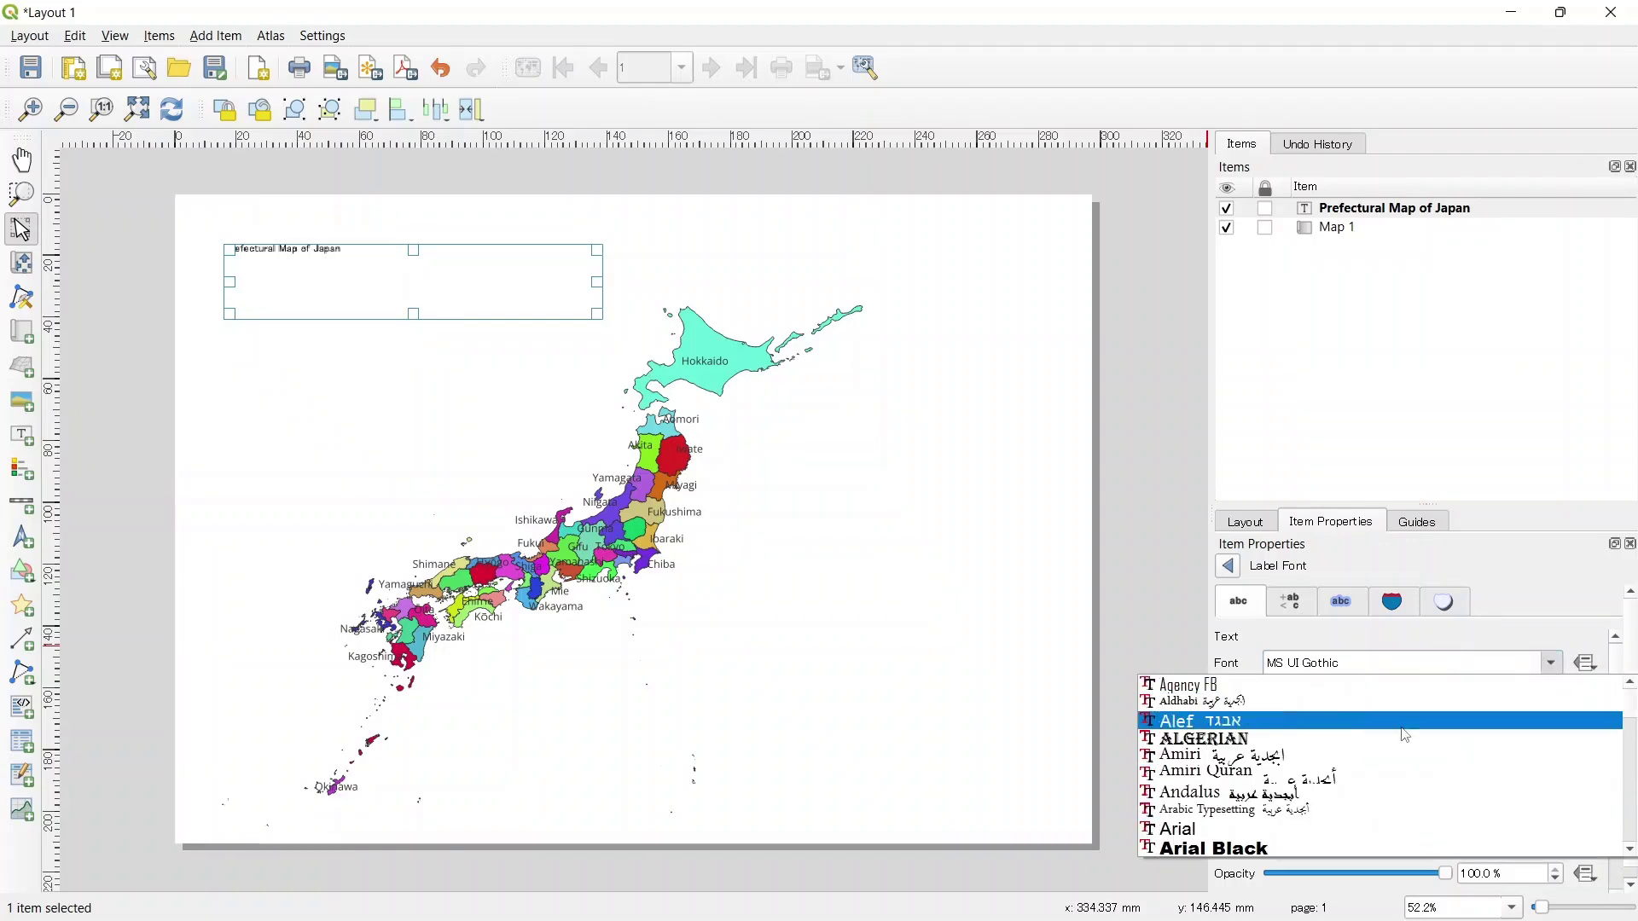
pyautogui.click(1273, 830)
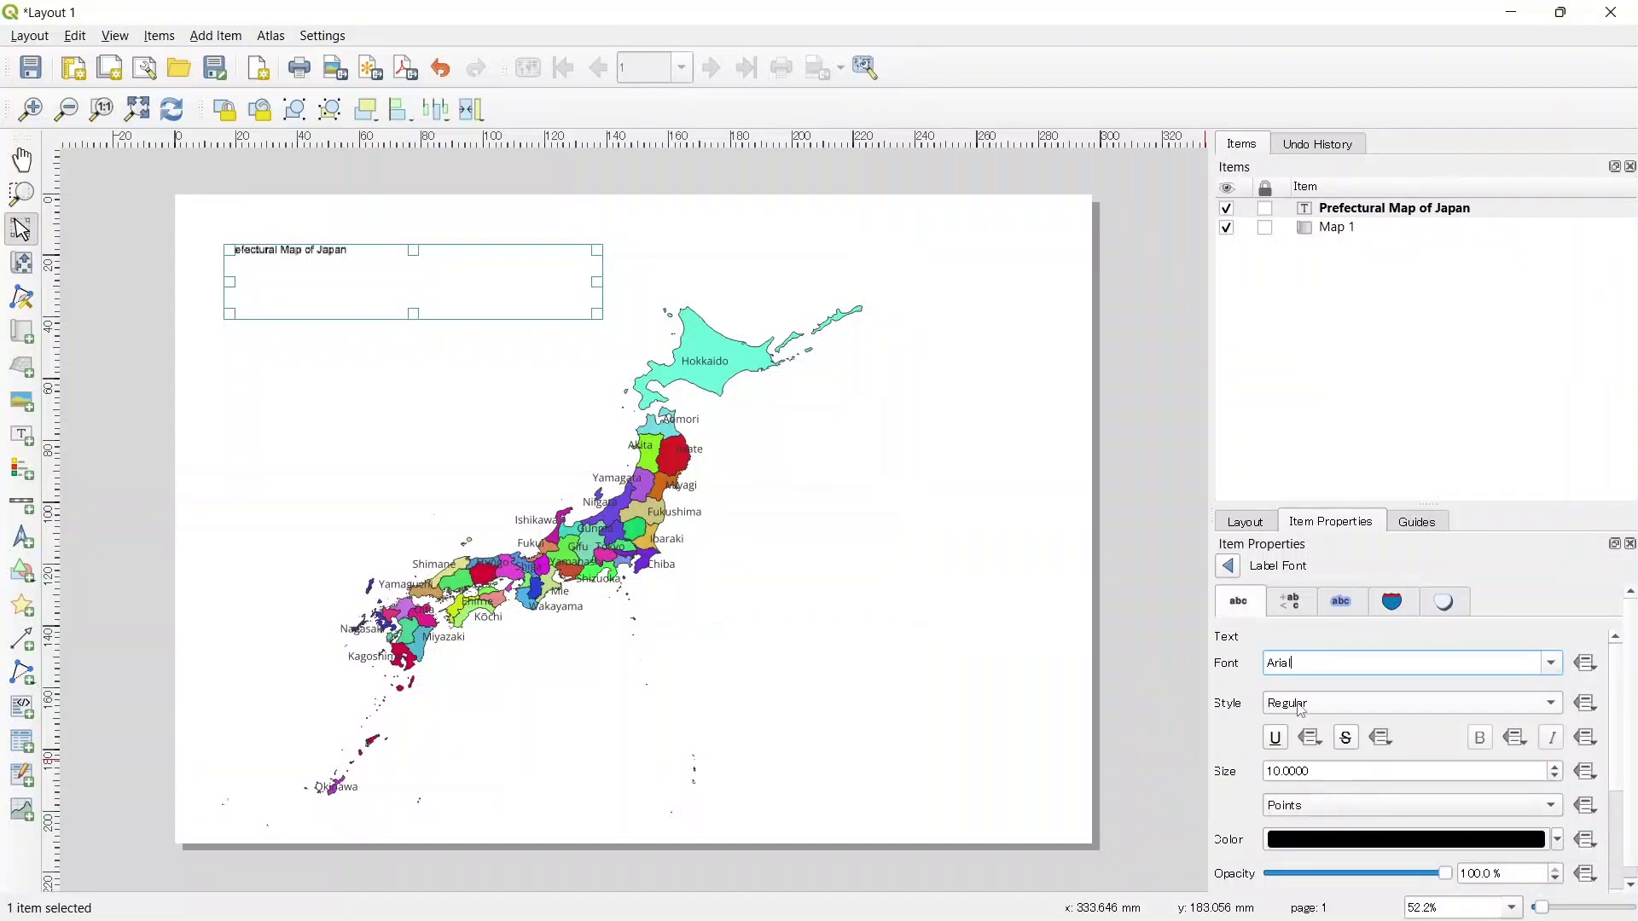
pyautogui.scroll(3, 1335, 773)
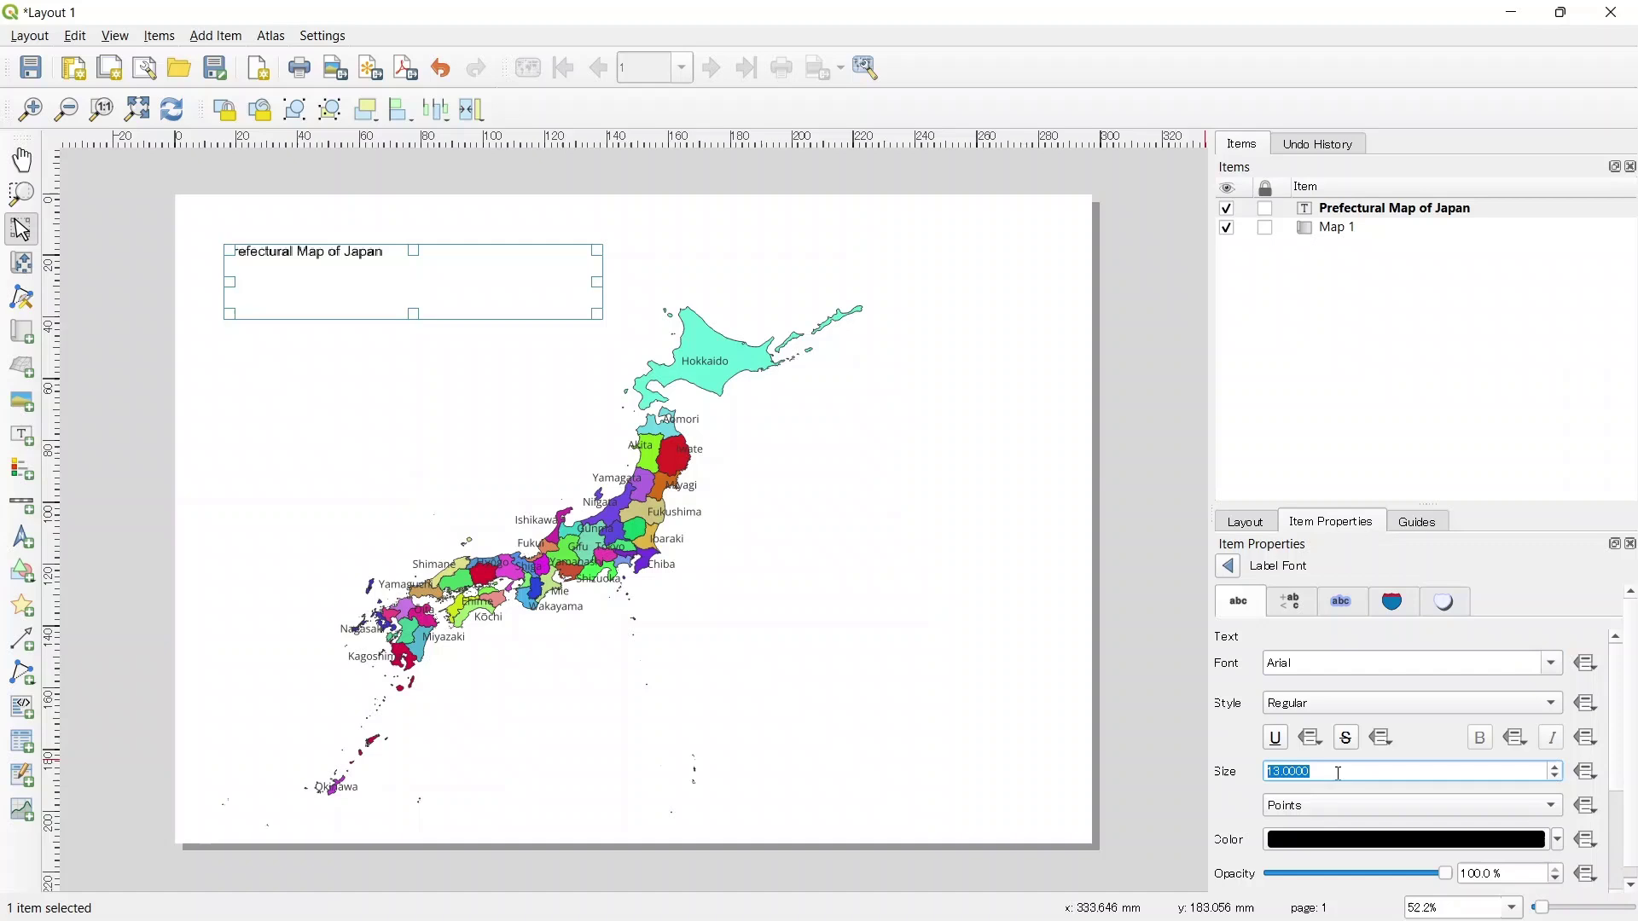
pyautogui.scroll(13, 1339, 774)
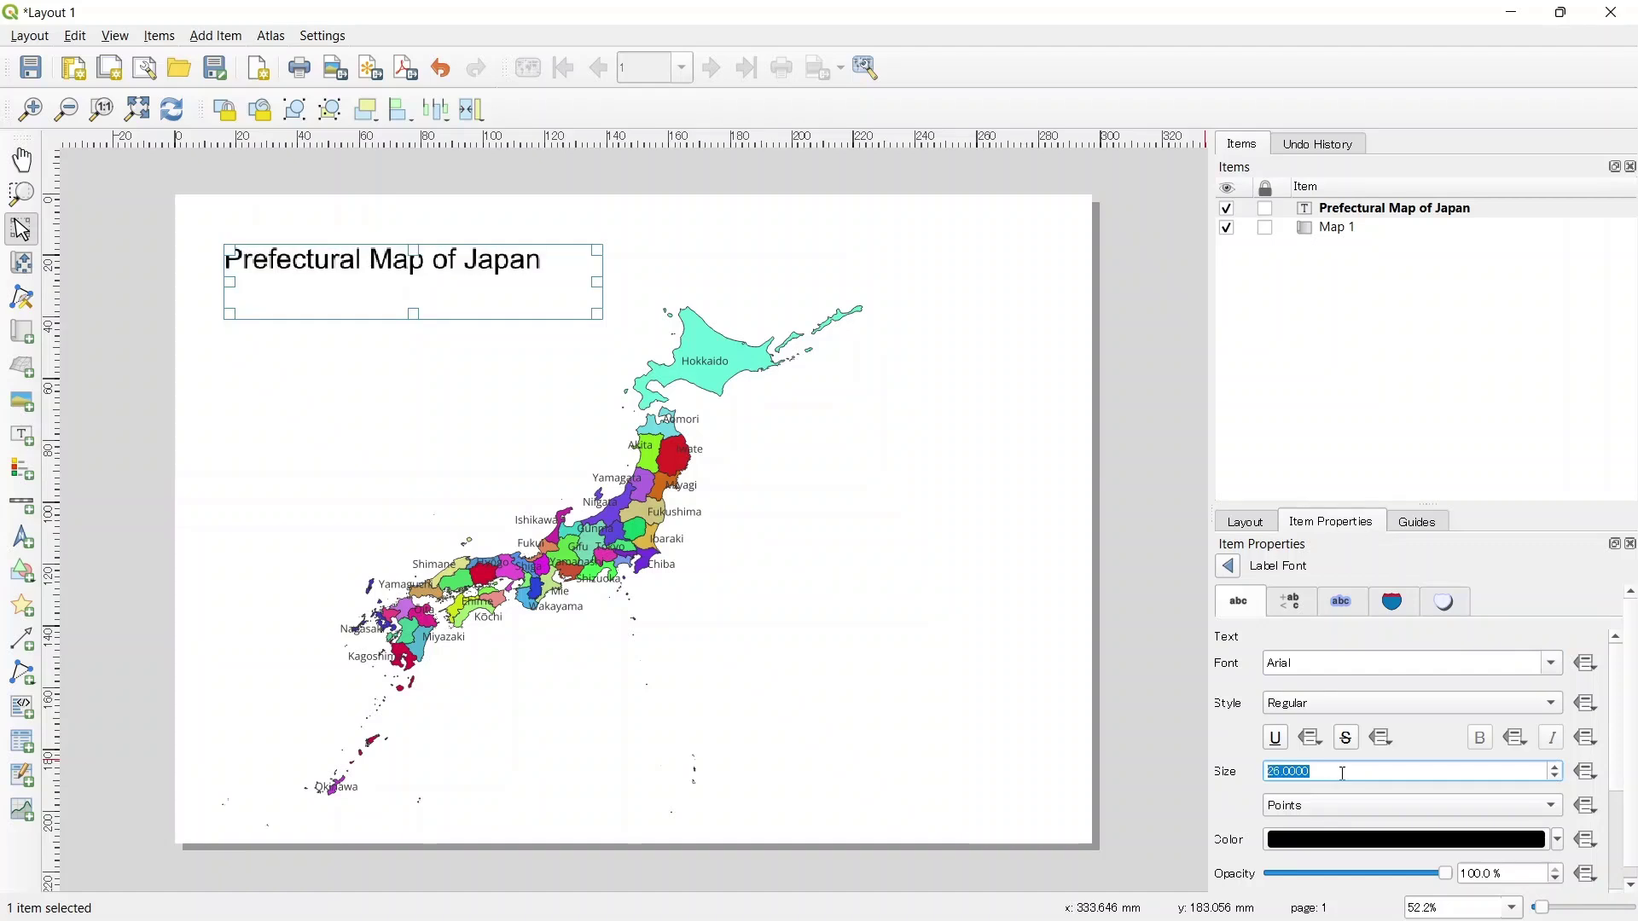
pyautogui.scroll(4, 1345, 774)
pyautogui.click(1175, 683)
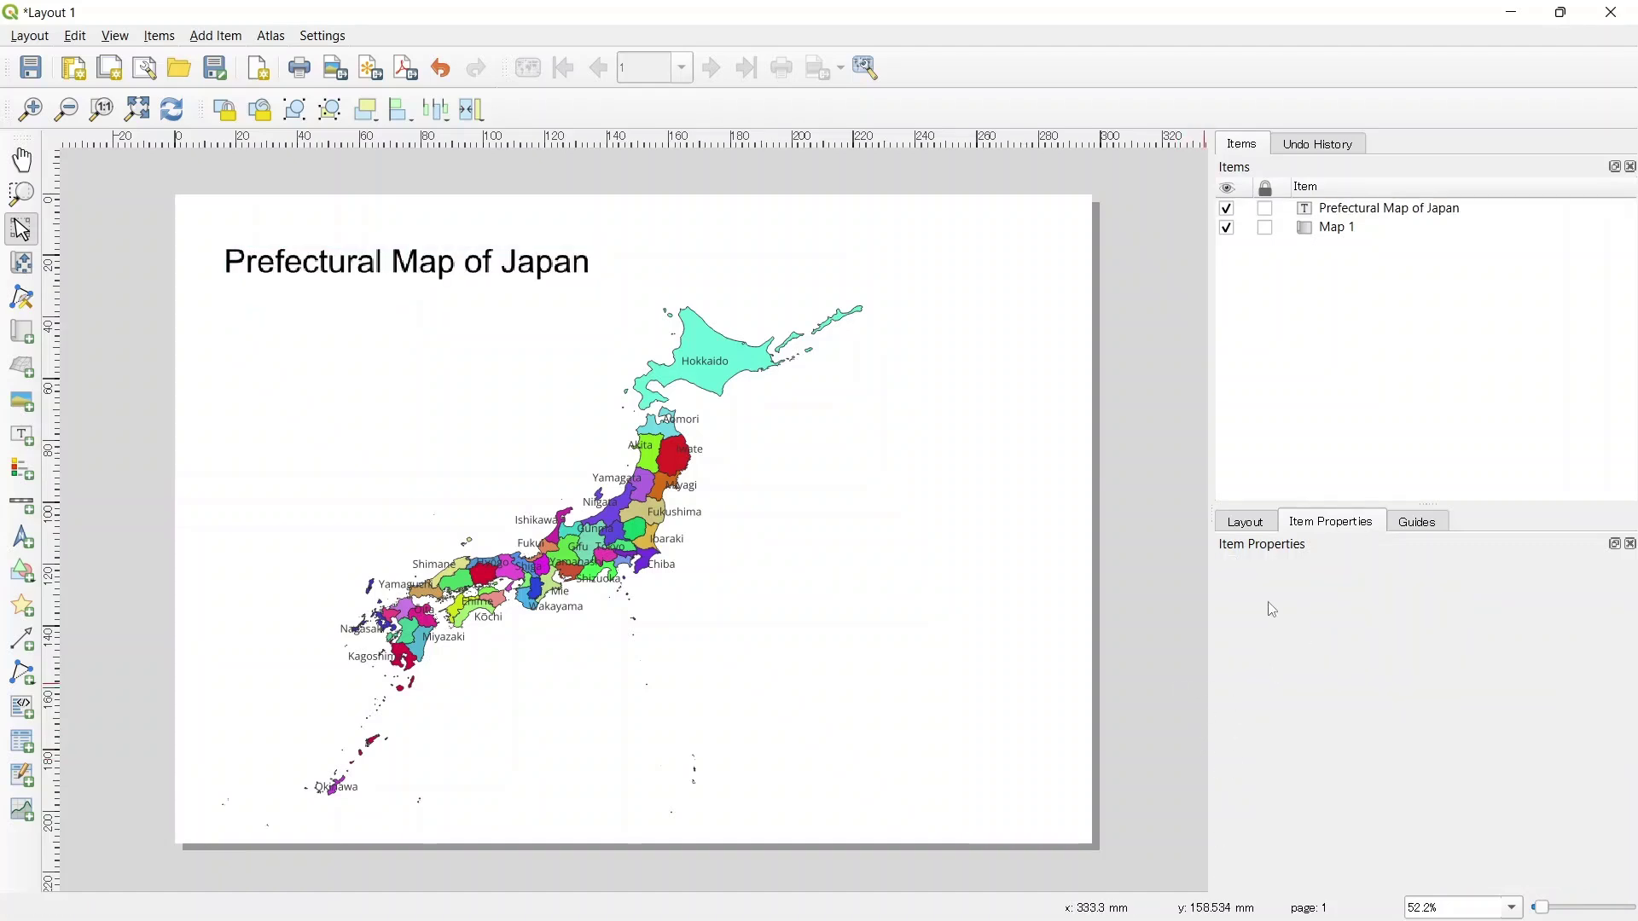
# Step: Turn on a border frame around Map 1
pyautogui.click(773, 506)
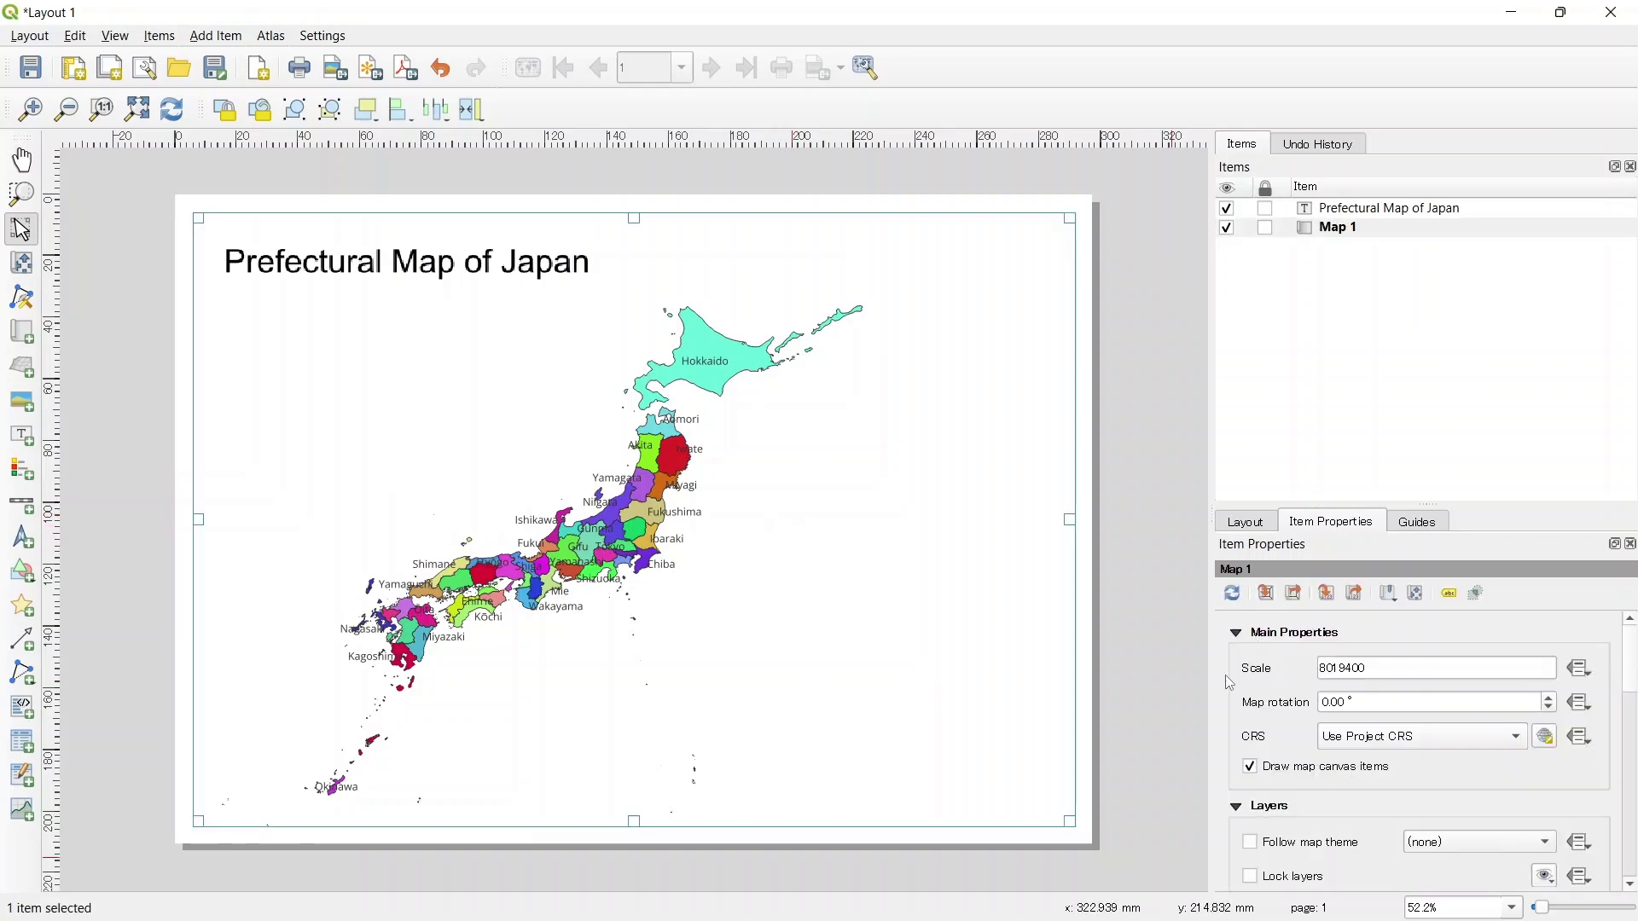
pyautogui.scroll(-3, 1285, 691)
pyautogui.scroll(-5, 1285, 690)
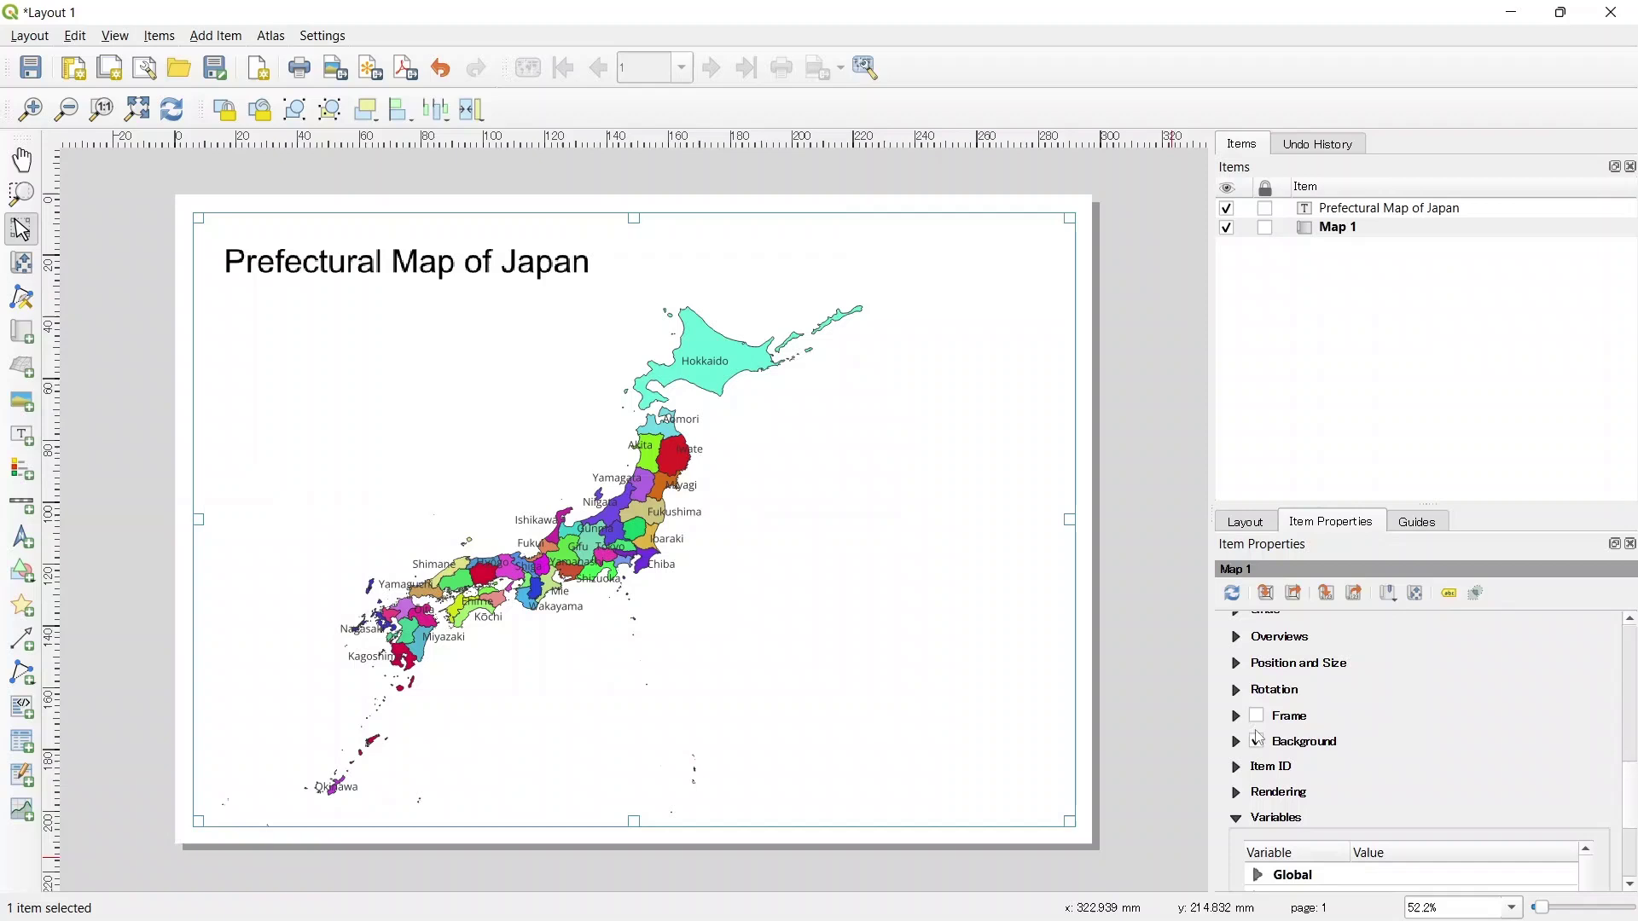
pyautogui.click(1257, 716)
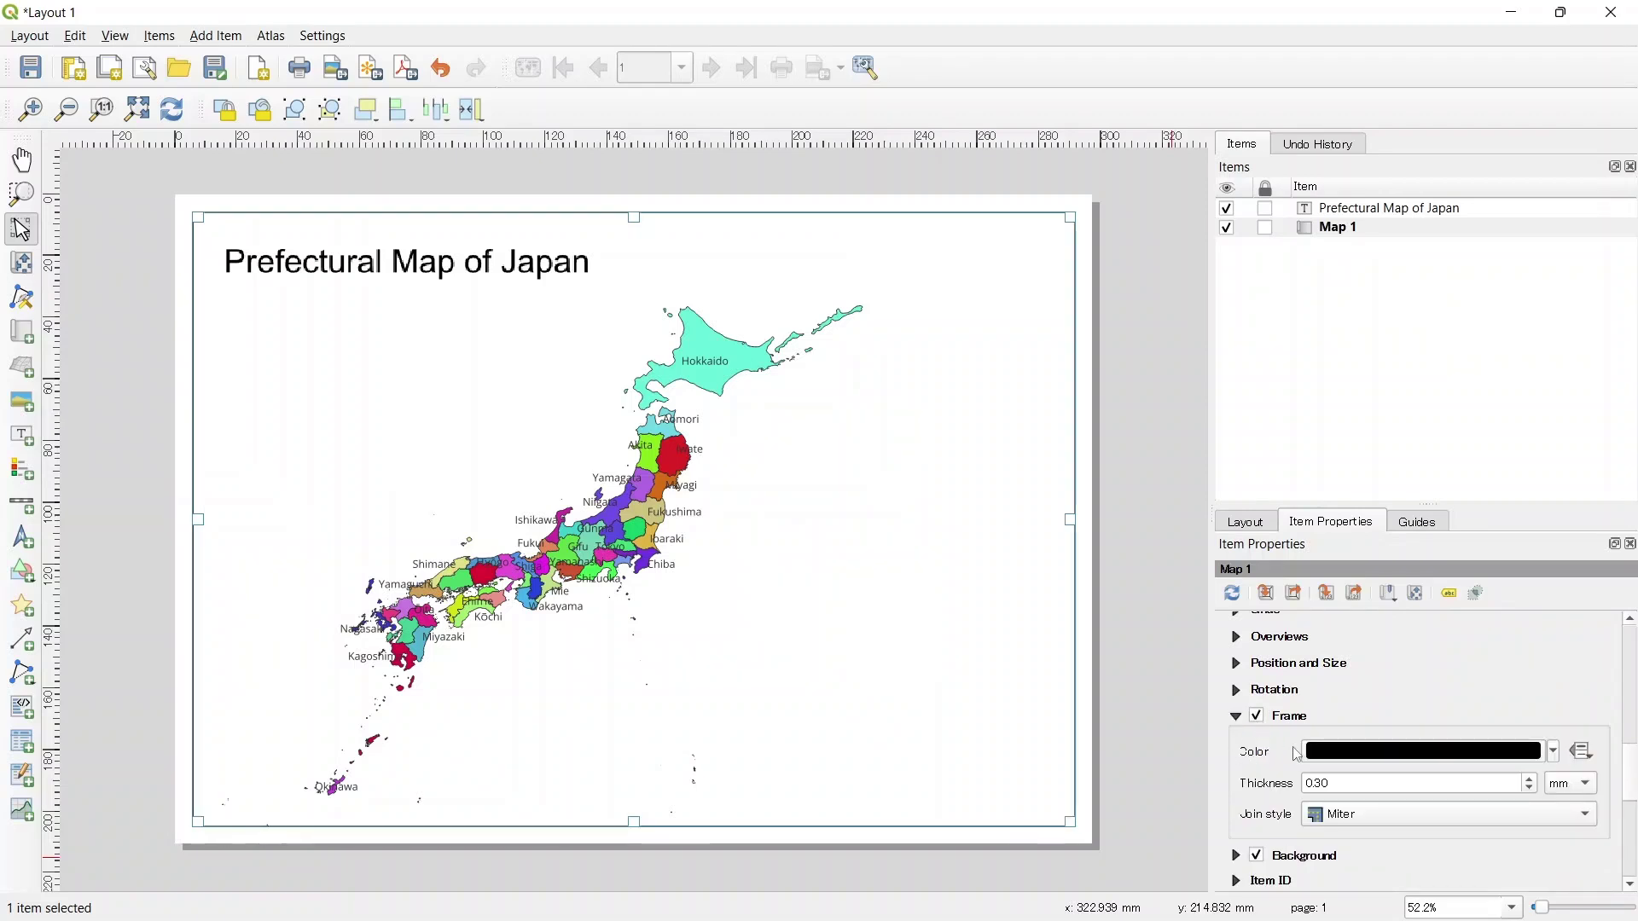
# Step: Add a grid to Map 1 drawn as frame and annotations only
pyautogui.scroll(1, 1261, 695)
pyautogui.click(1238, 676)
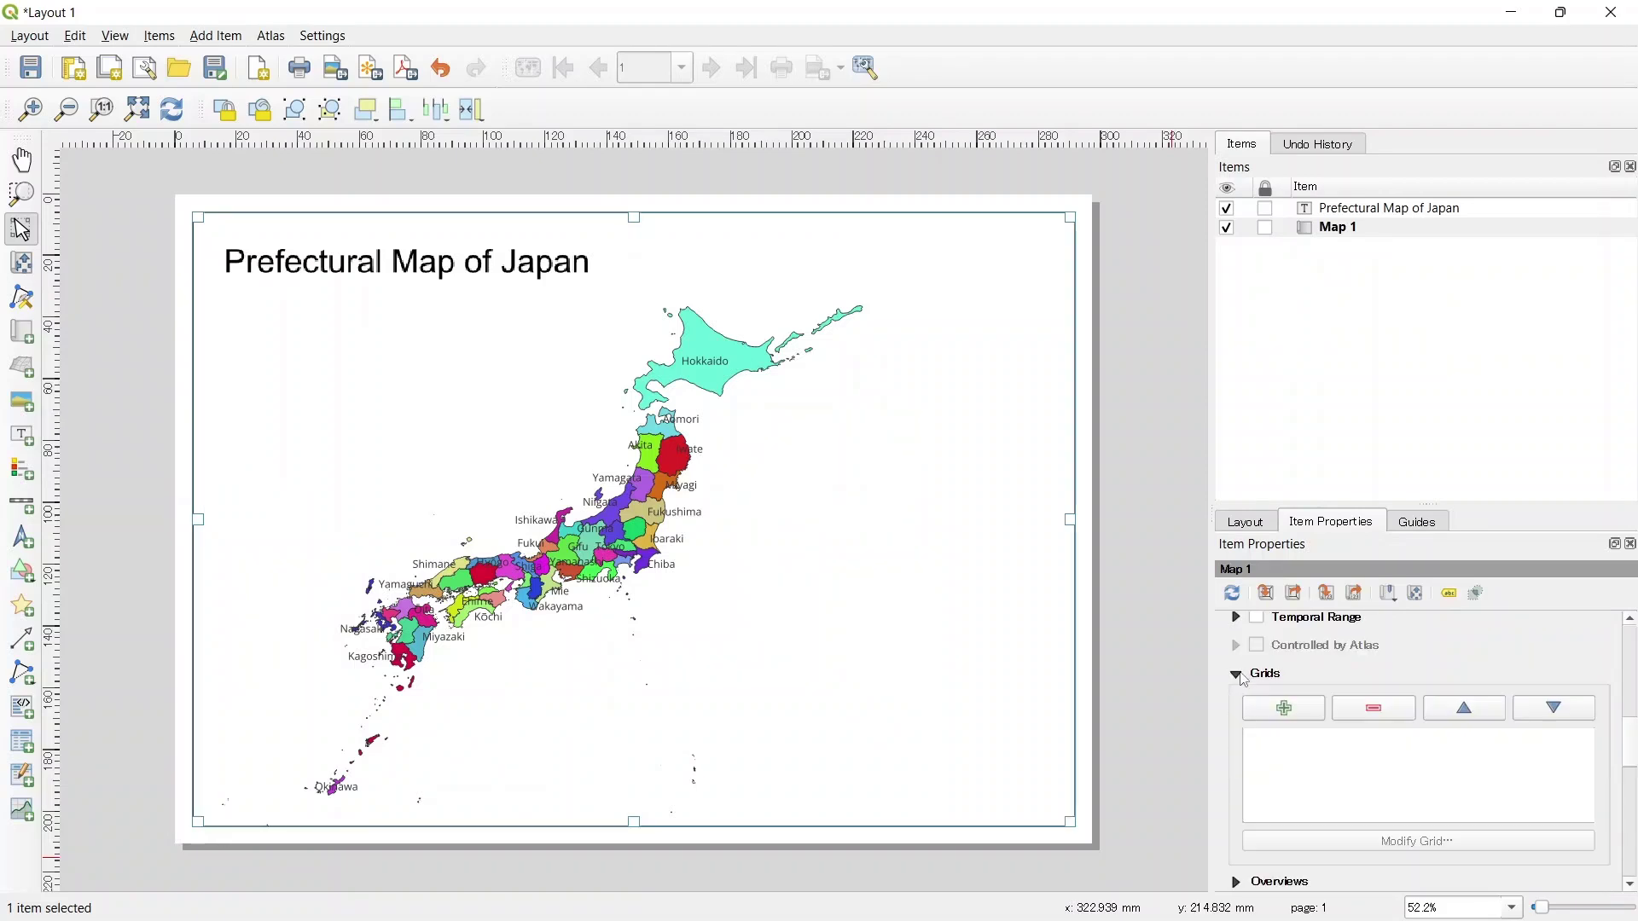
pyautogui.click(1280, 710)
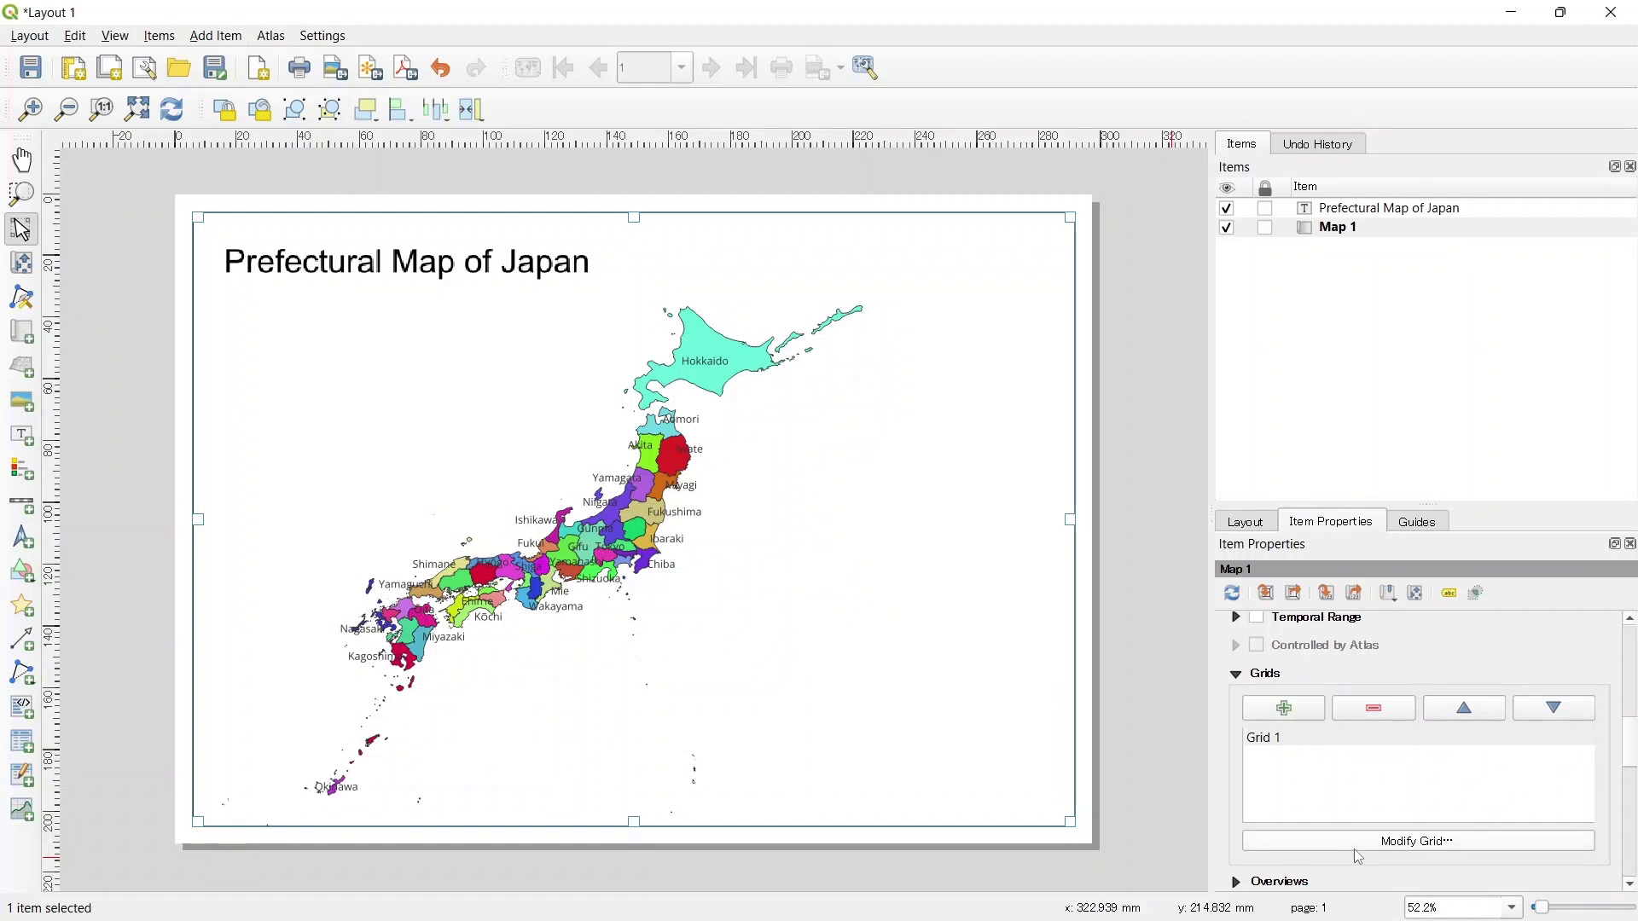
pyautogui.click(1354, 847)
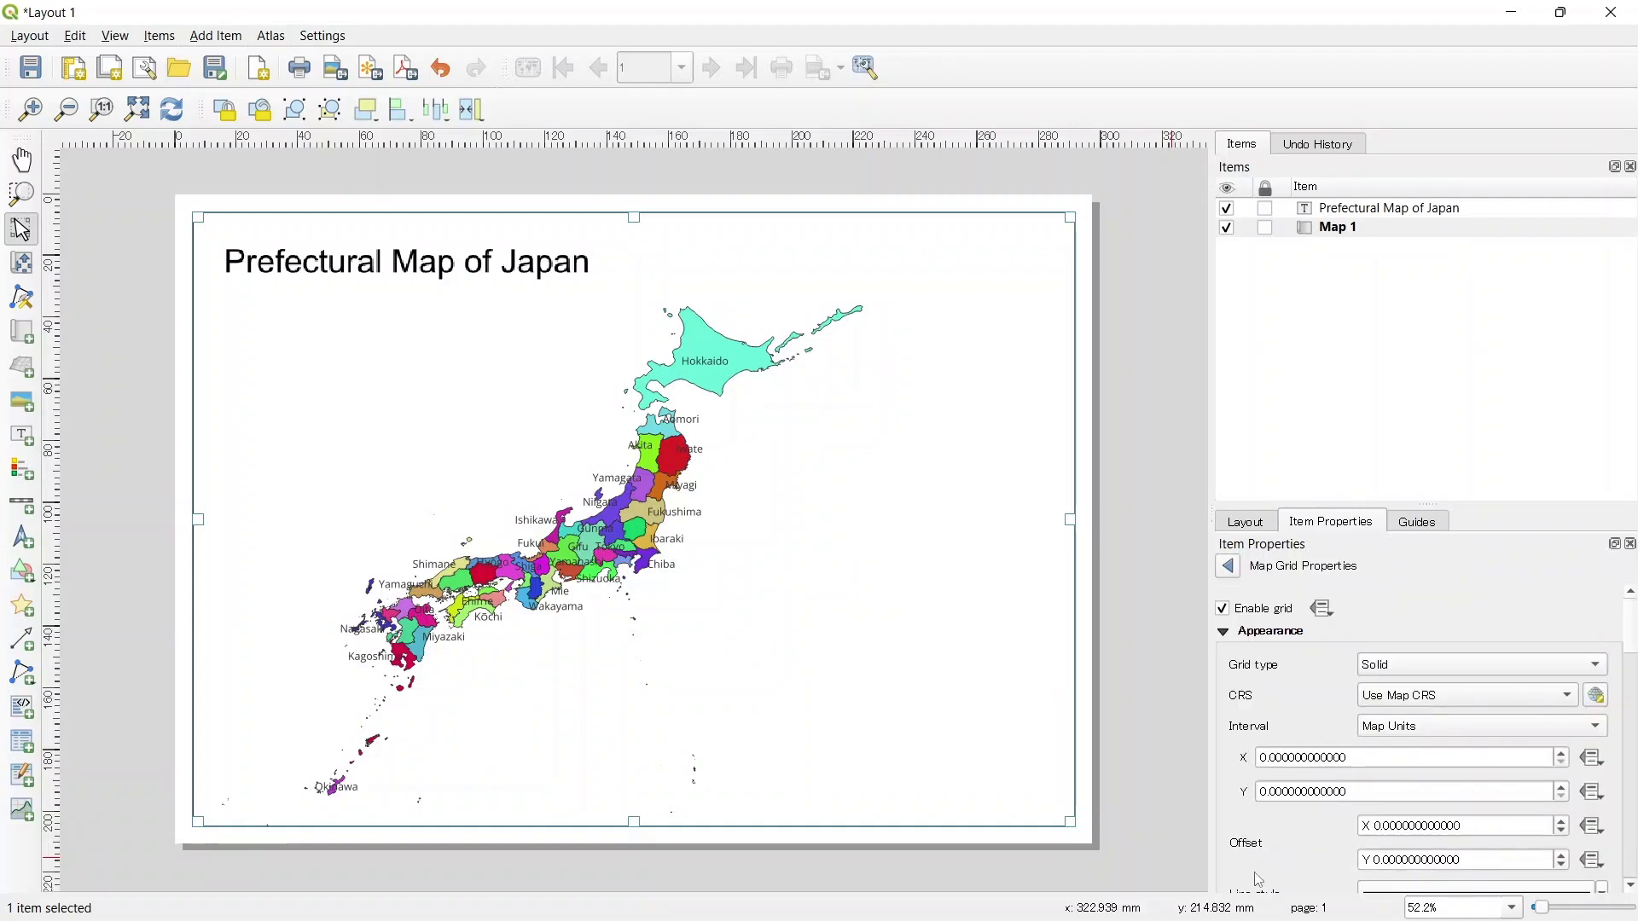
pyautogui.click(1399, 673)
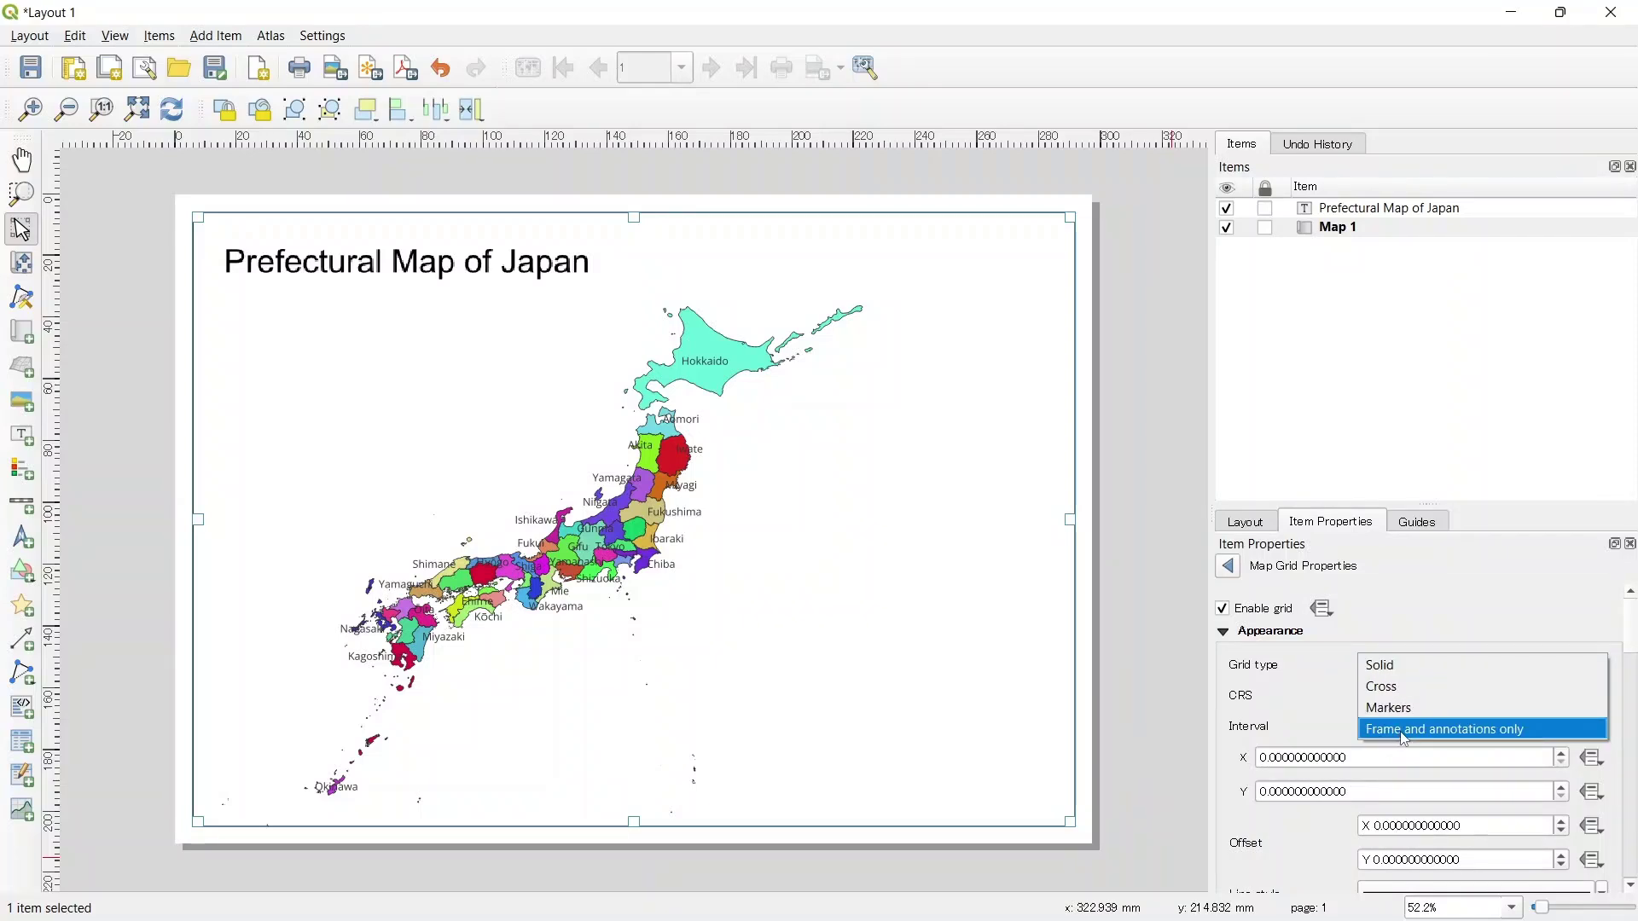
pyautogui.click(1404, 739)
# Step: Give the grid interior tick frames and a 5 by 5 interval
pyautogui.scroll(-5, 1399, 725)
pyautogui.click(1399, 630)
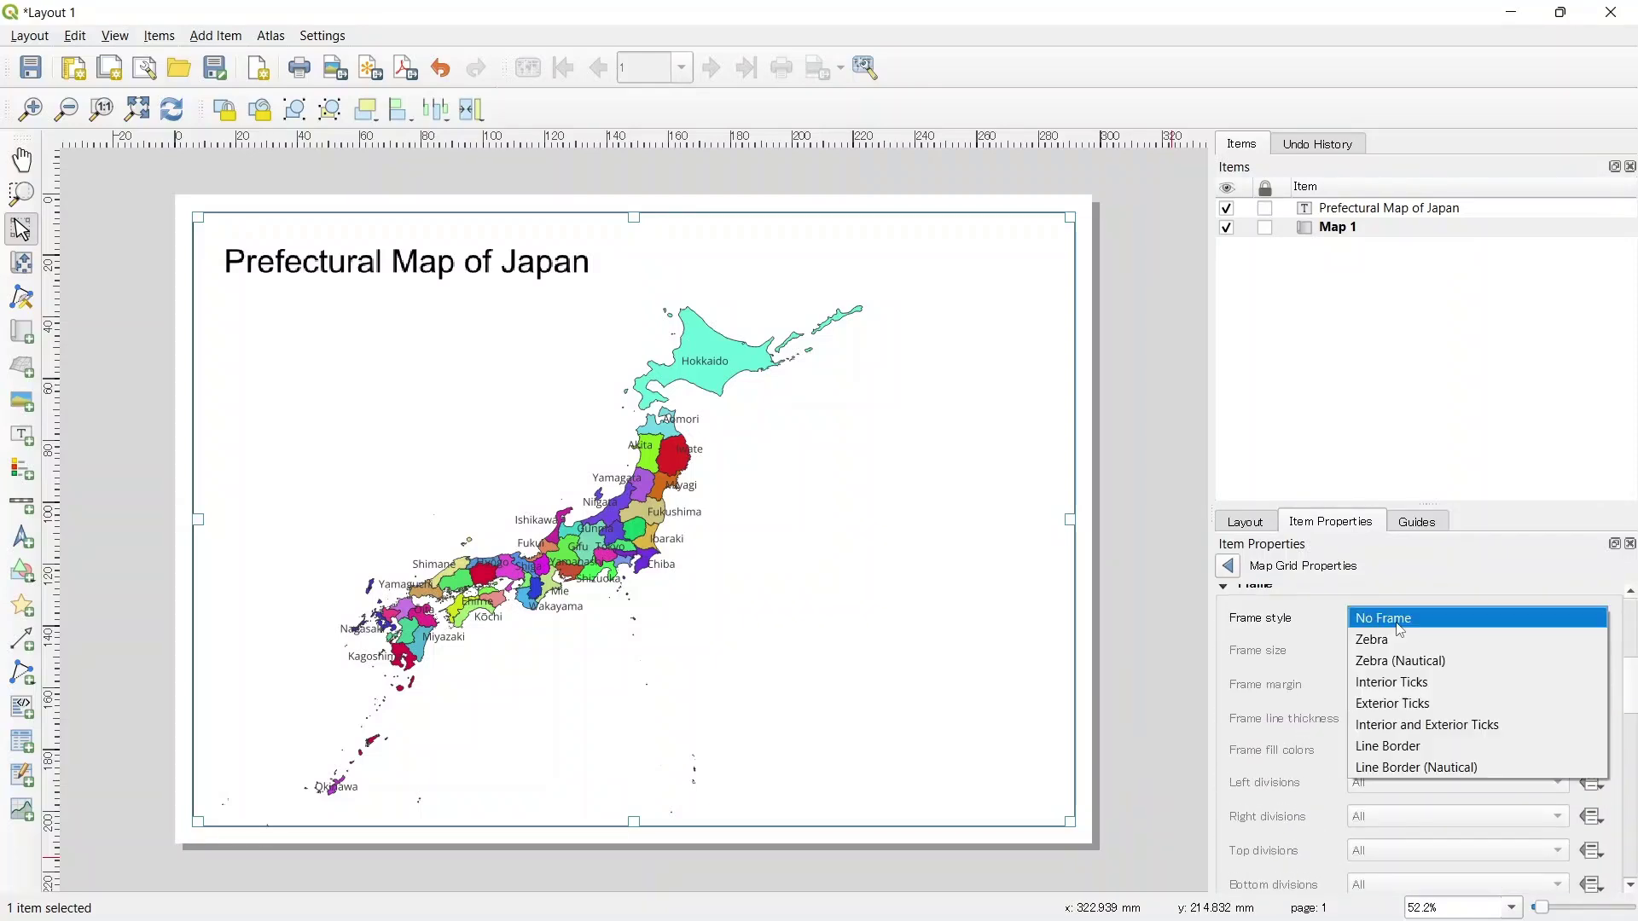
pyautogui.click(1407, 683)
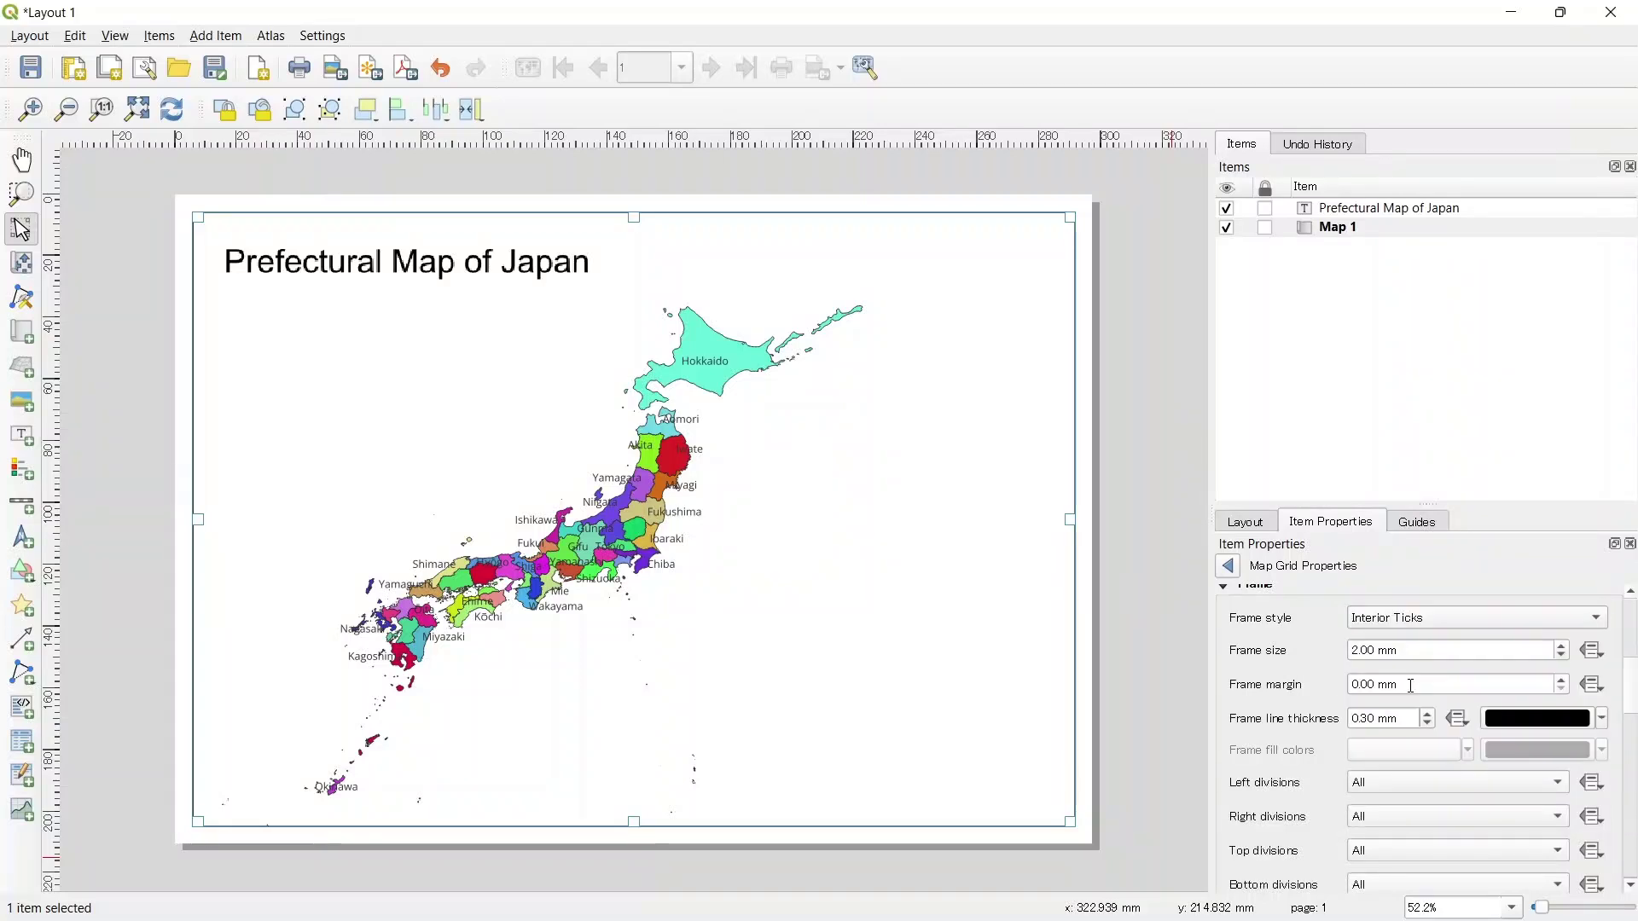
pyautogui.scroll(5, 1275, 679)
pyautogui.doubleClick(1284, 692)
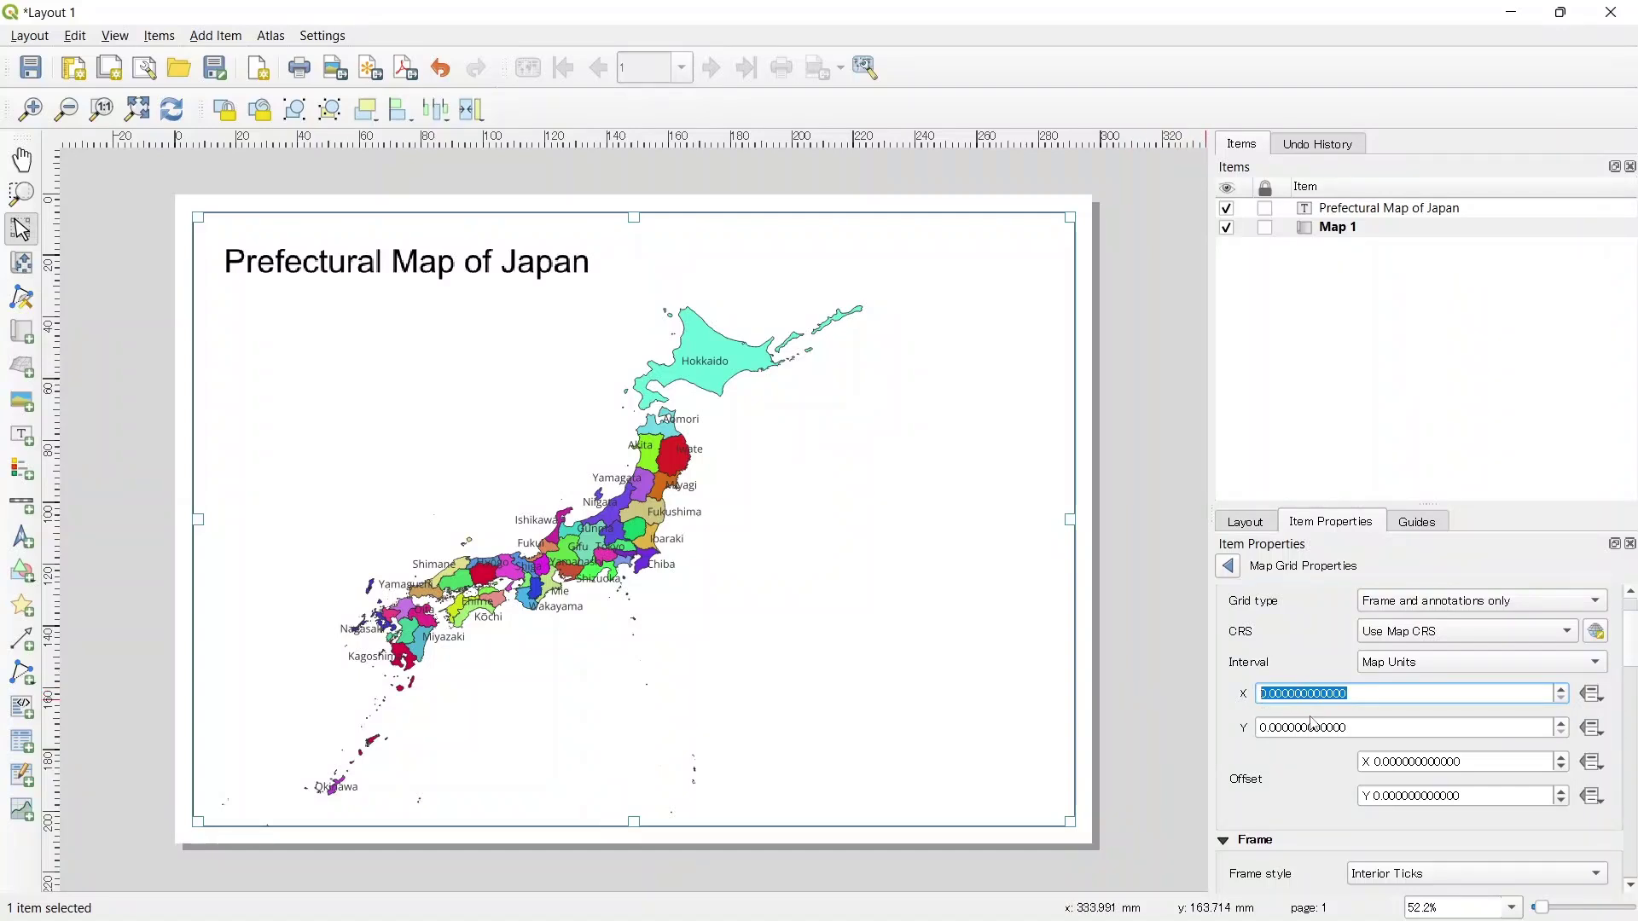
pyautogui.write('5')
pyautogui.doubleClick(1375, 726)
pyautogui.write('5')
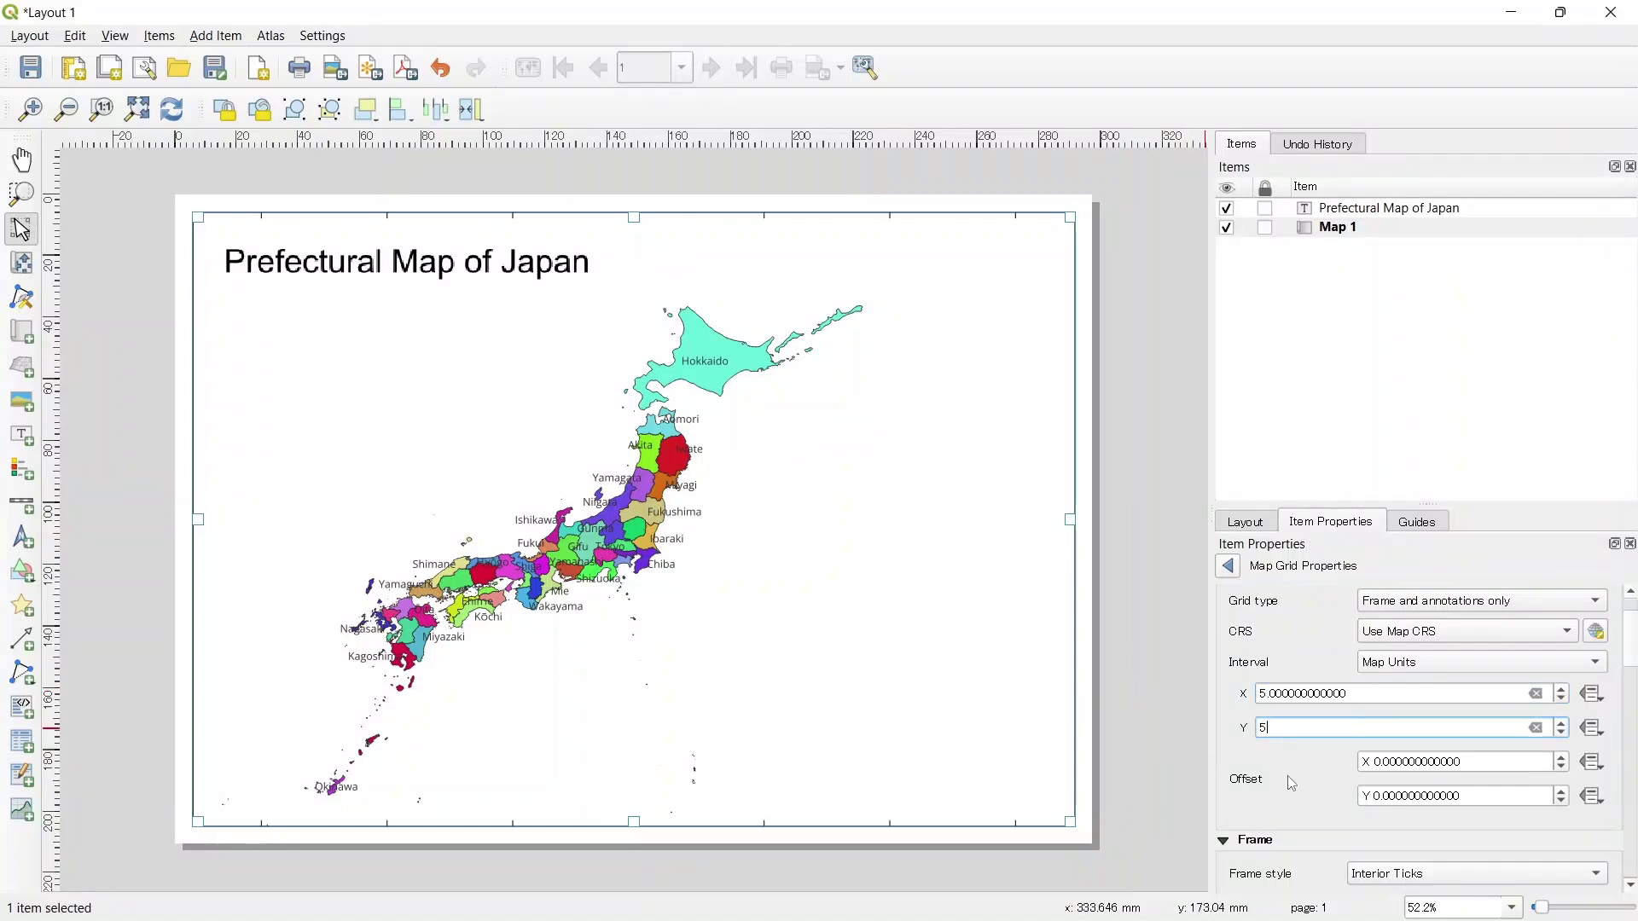
pyautogui.press('Return')
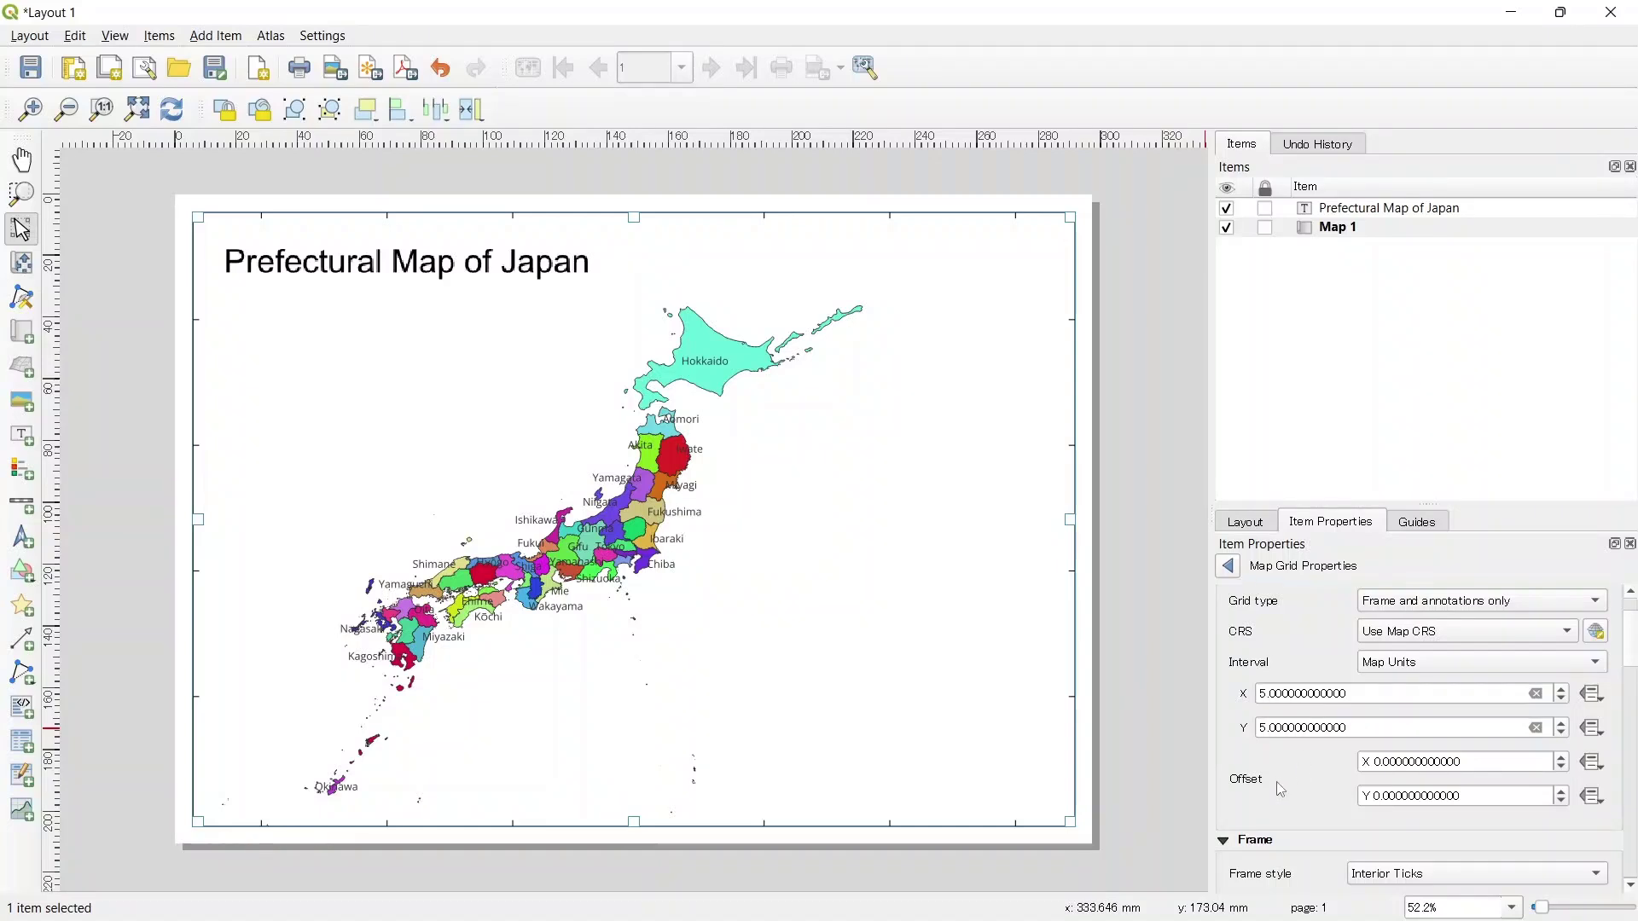
# Step: Turn on grid coordinates and place the left and right ones inside the frame
pyautogui.scroll(-3, 1281, 790)
pyautogui.scroll(-10, 1305, 761)
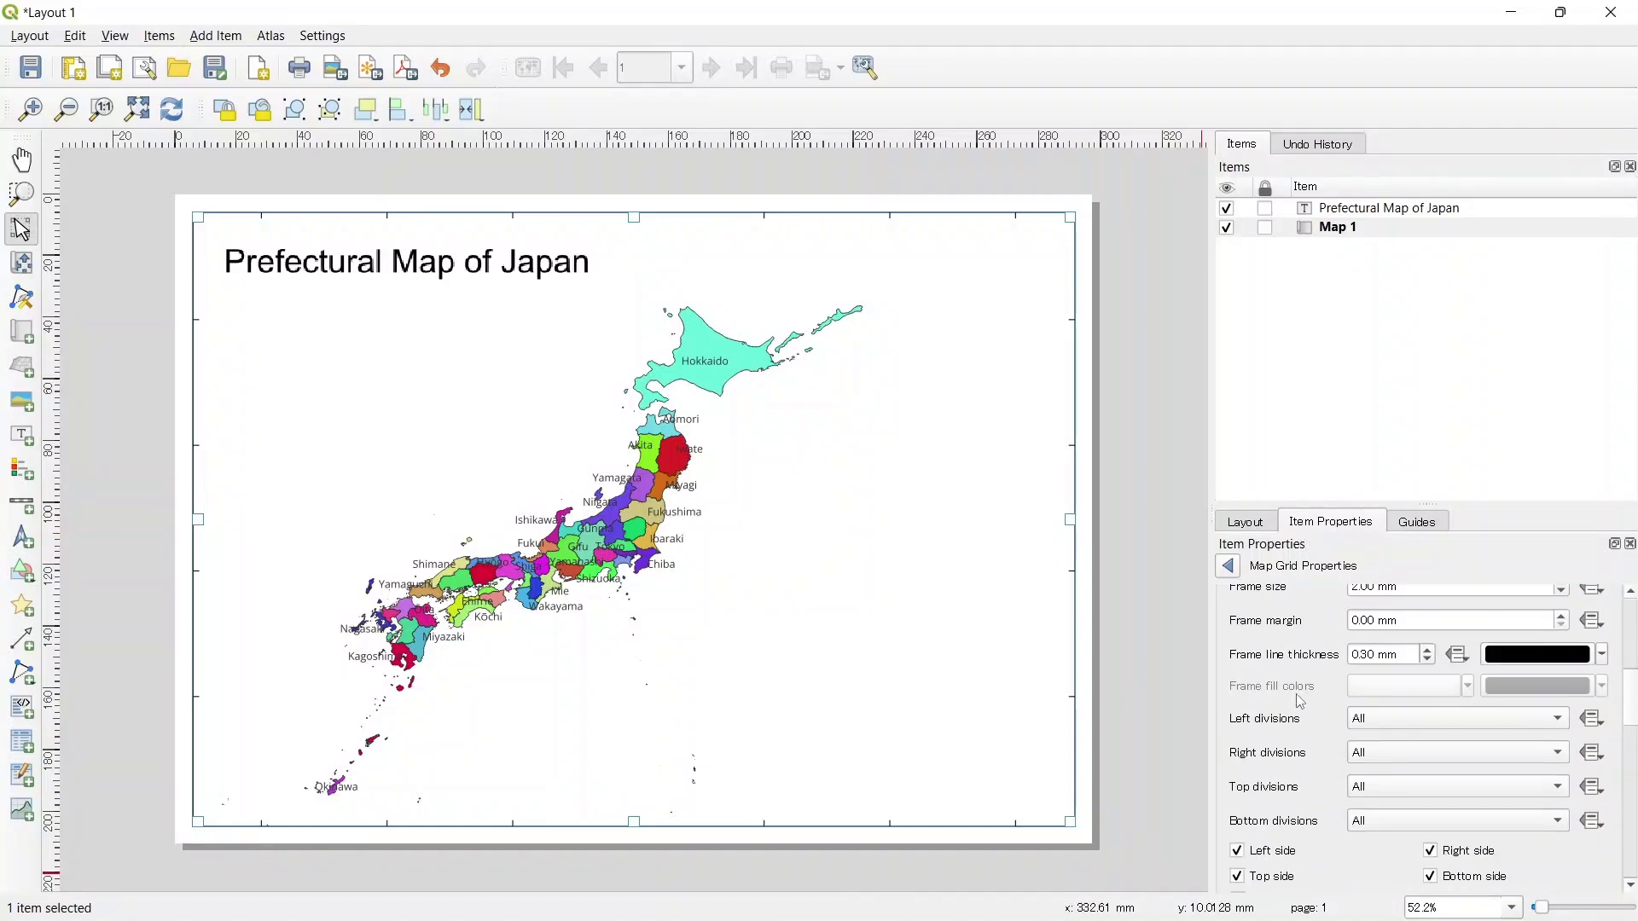
pyautogui.click(1244, 729)
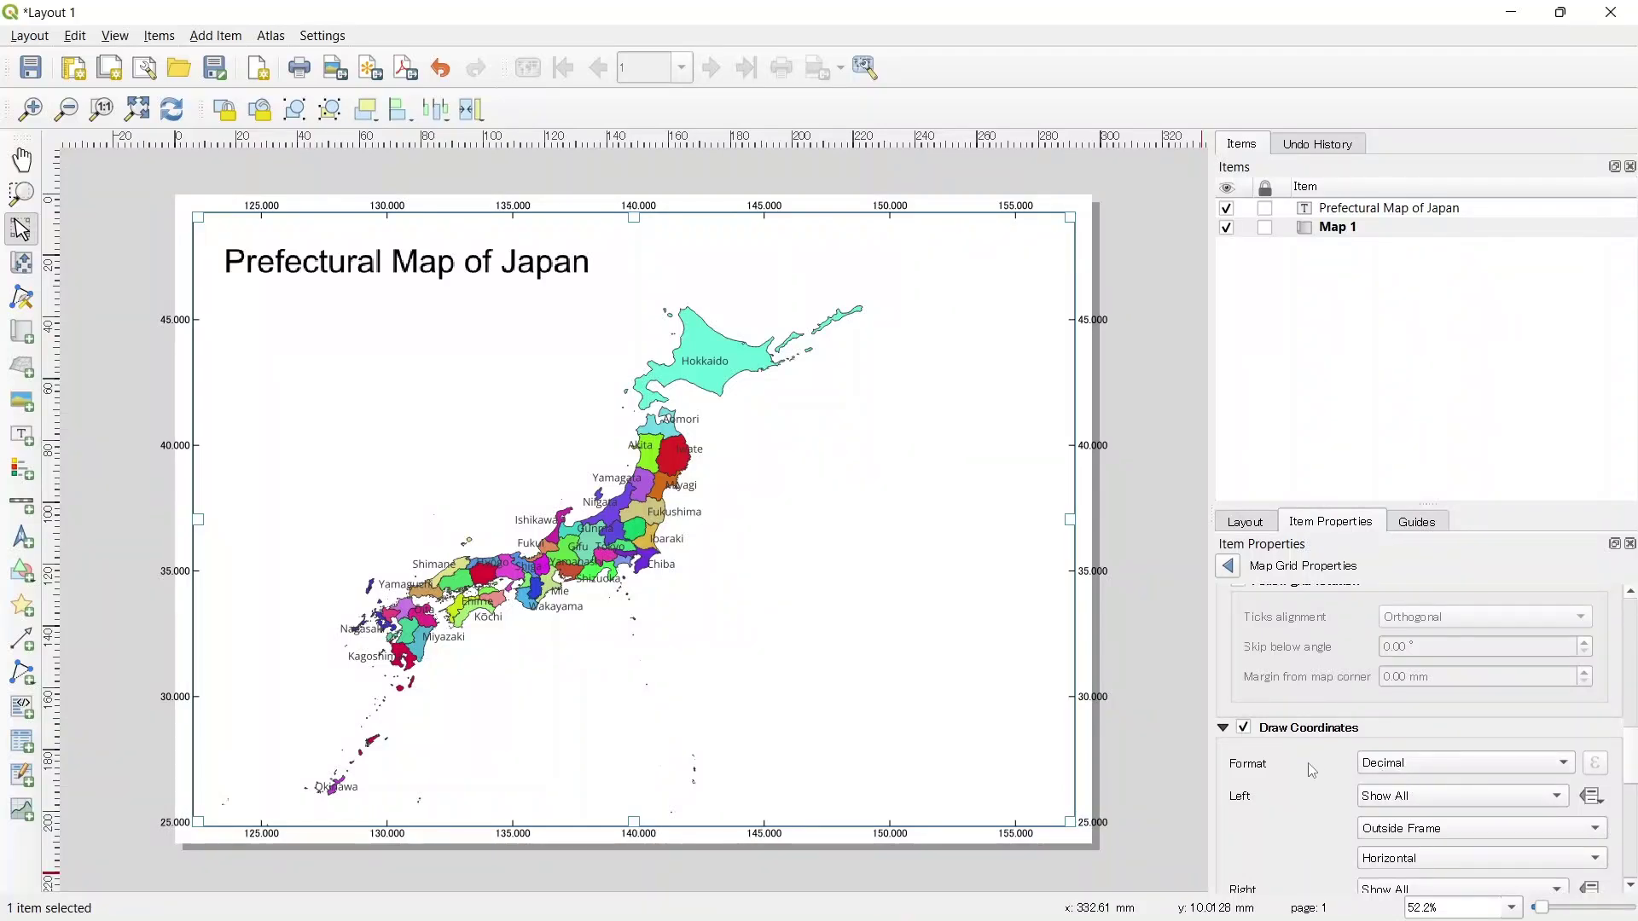
pyautogui.scroll(-1, 1381, 773)
pyautogui.click(1387, 764)
pyautogui.click(1422, 744)
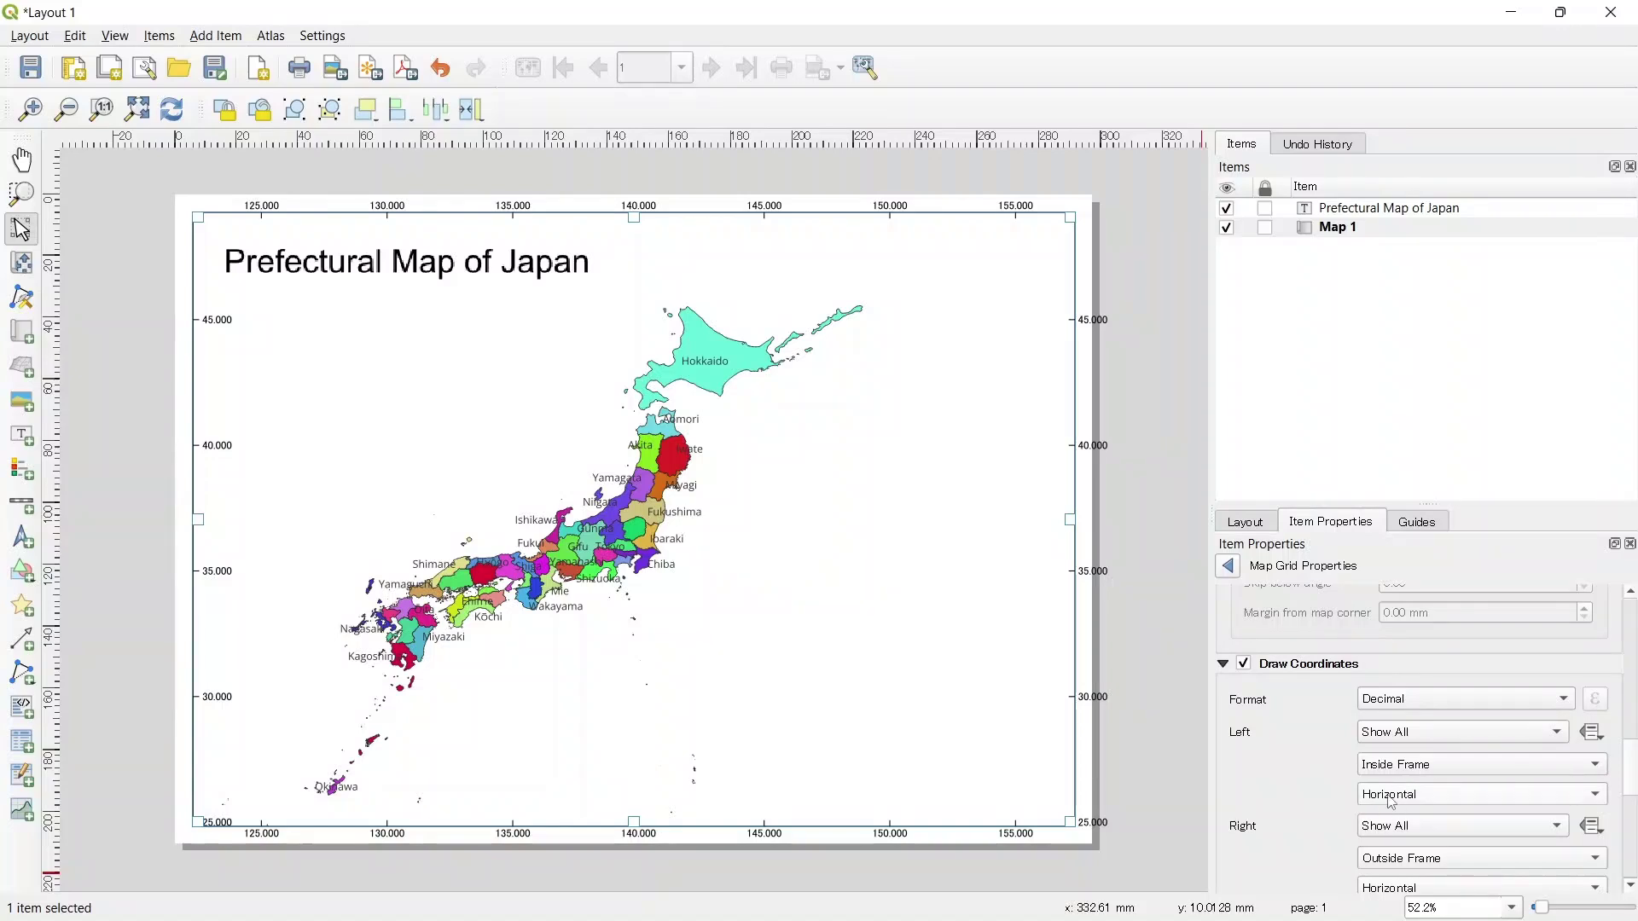
pyautogui.scroll(-2, 1390, 798)
pyautogui.click(1403, 729)
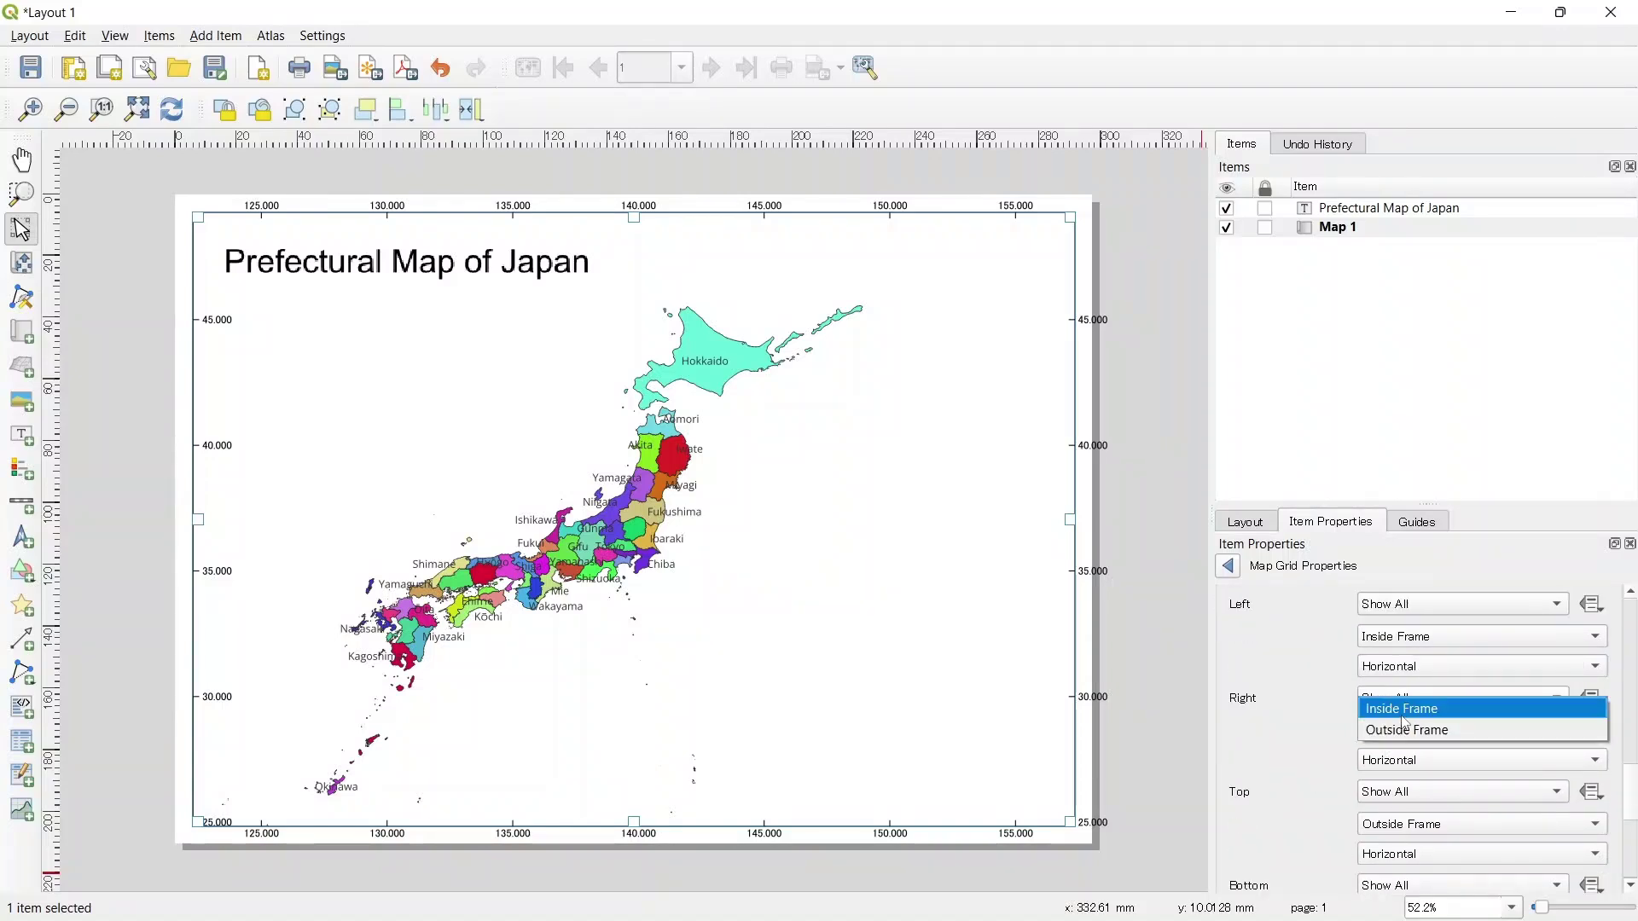
pyautogui.click(1403, 709)
# Step: Place the top and bottom coordinates inside the frame, shown as whole degrees
pyautogui.click(1395, 824)
pyautogui.click(1399, 803)
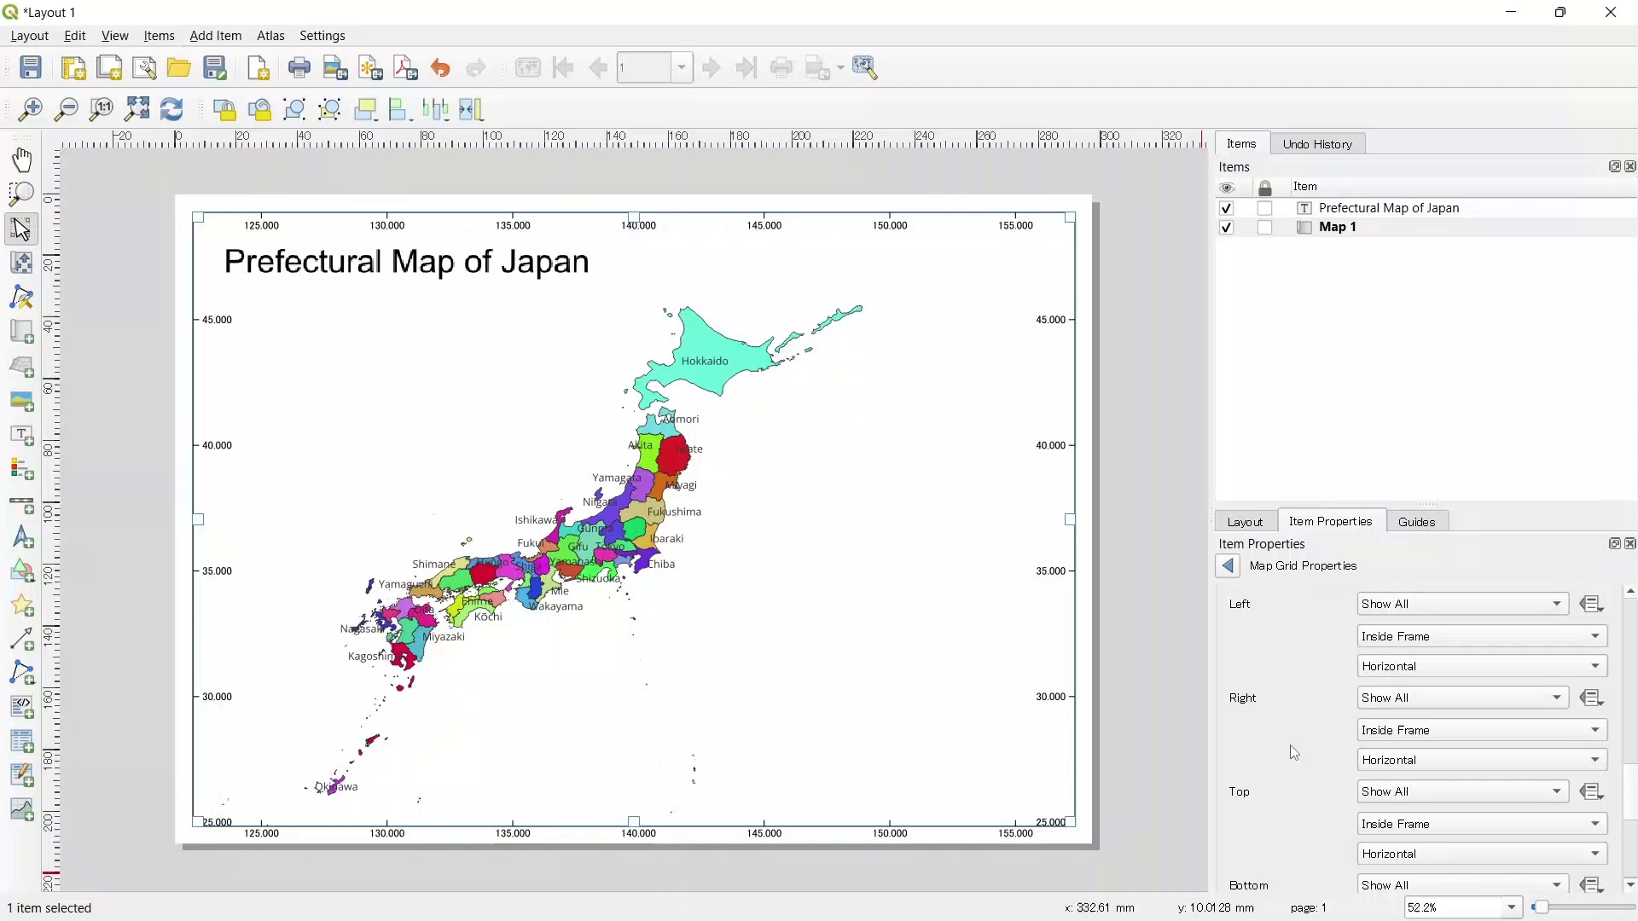
pyautogui.scroll(-2, 1293, 746)
pyautogui.click(1399, 790)
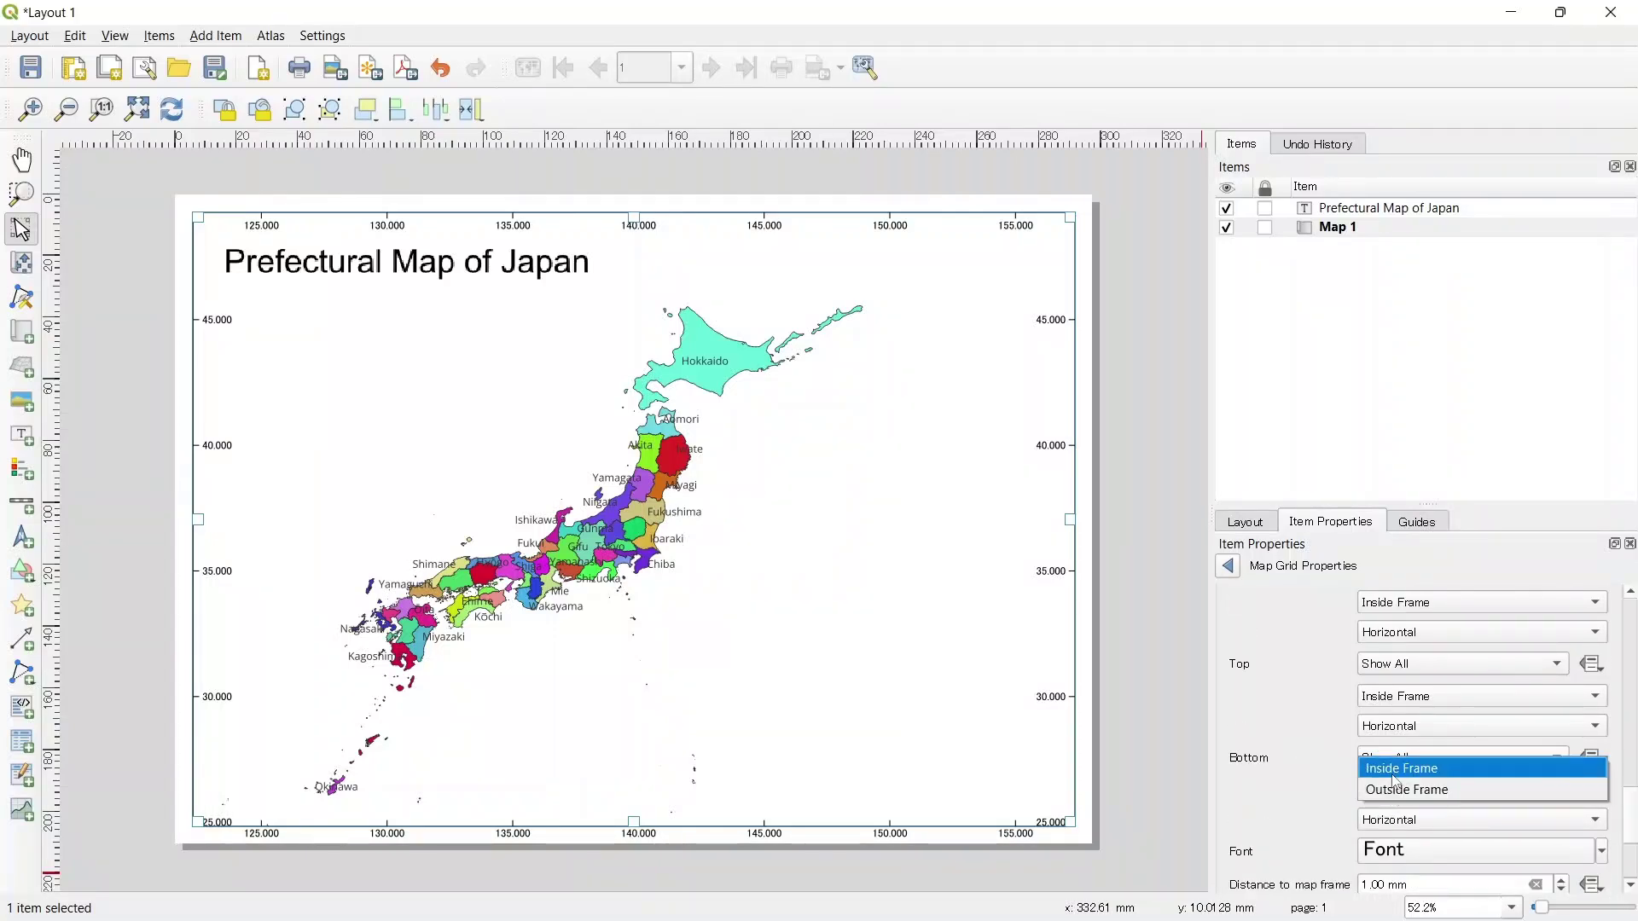
pyautogui.click(1395, 771)
pyautogui.scroll(-3, 1288, 674)
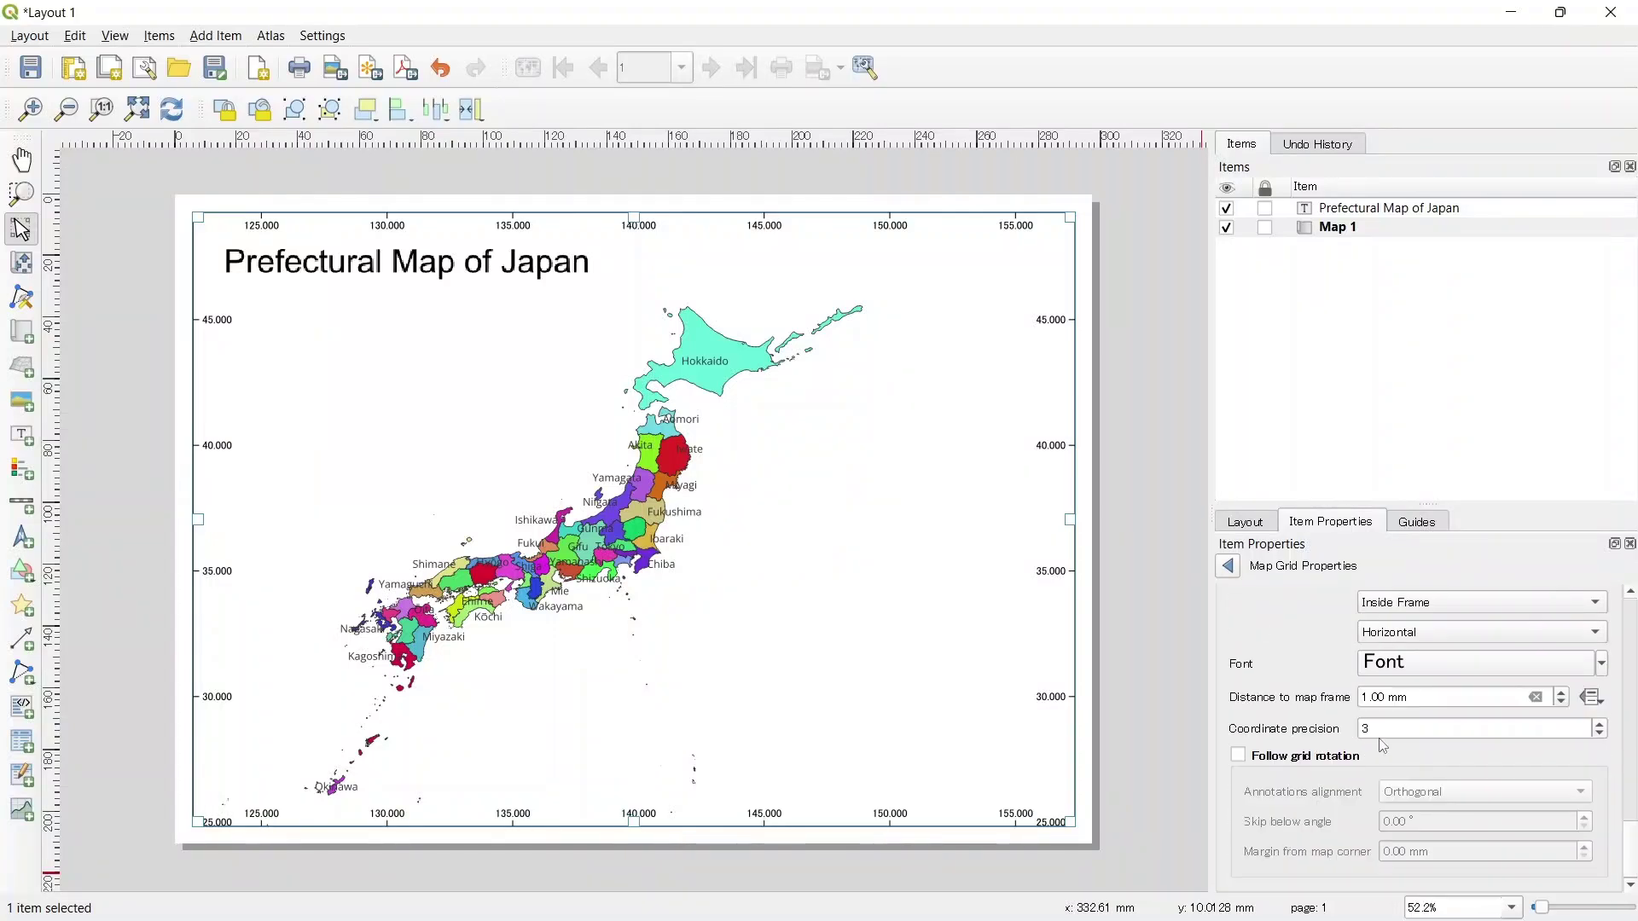
pyautogui.scroll(-3, 1390, 730)
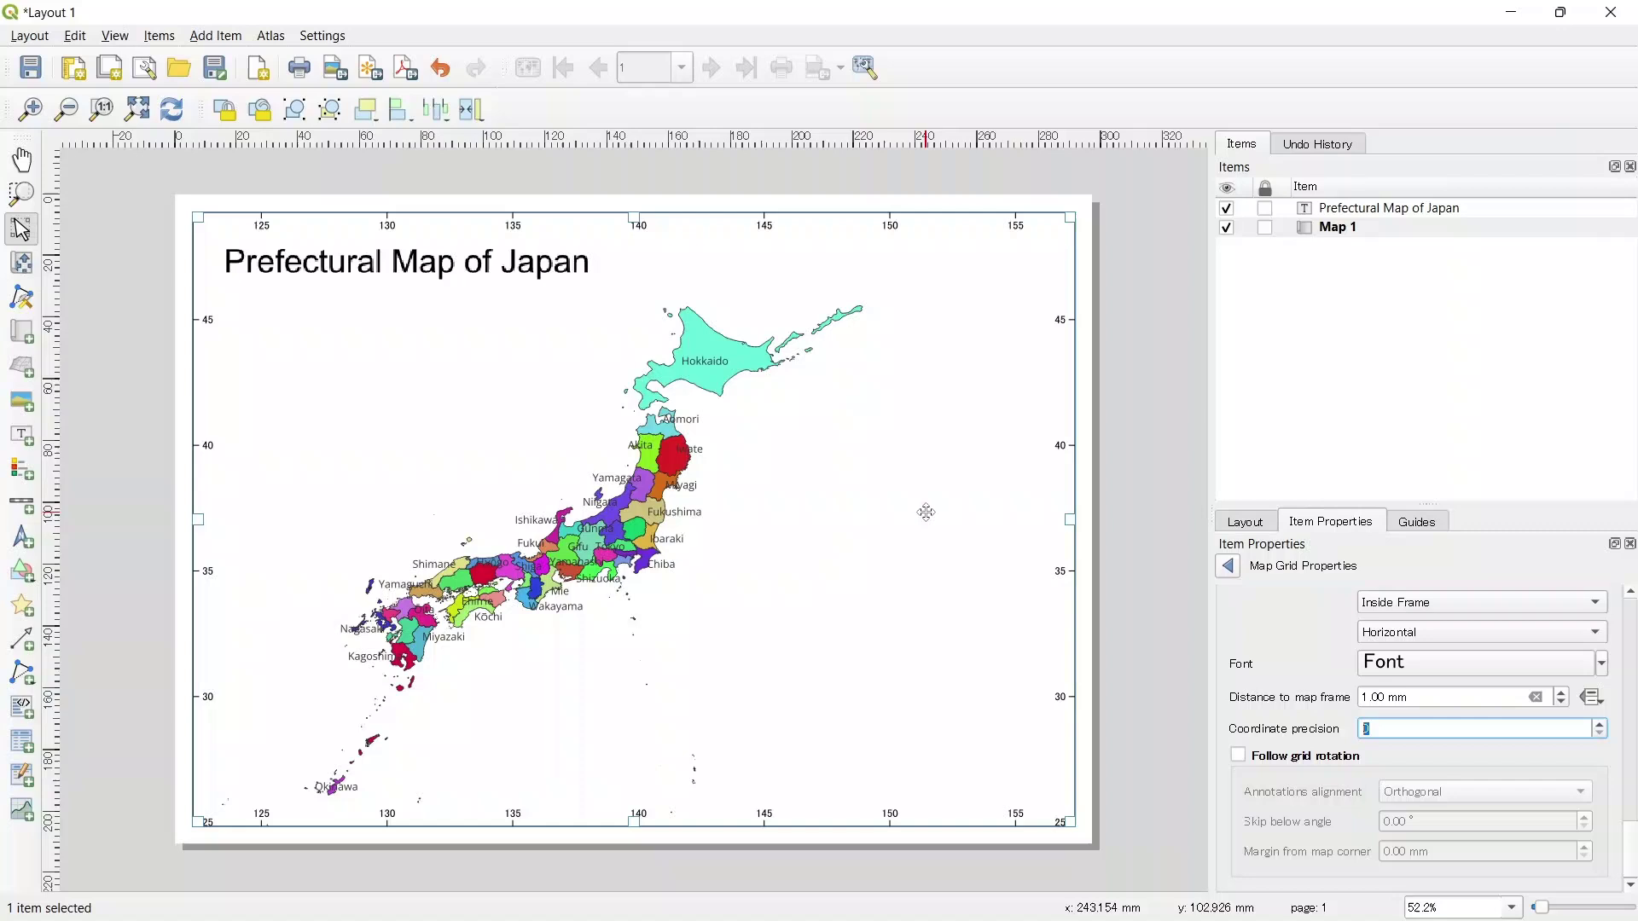
# Step: Switch the layout page orientation to portrait
pyautogui.rightClick(881, 495)
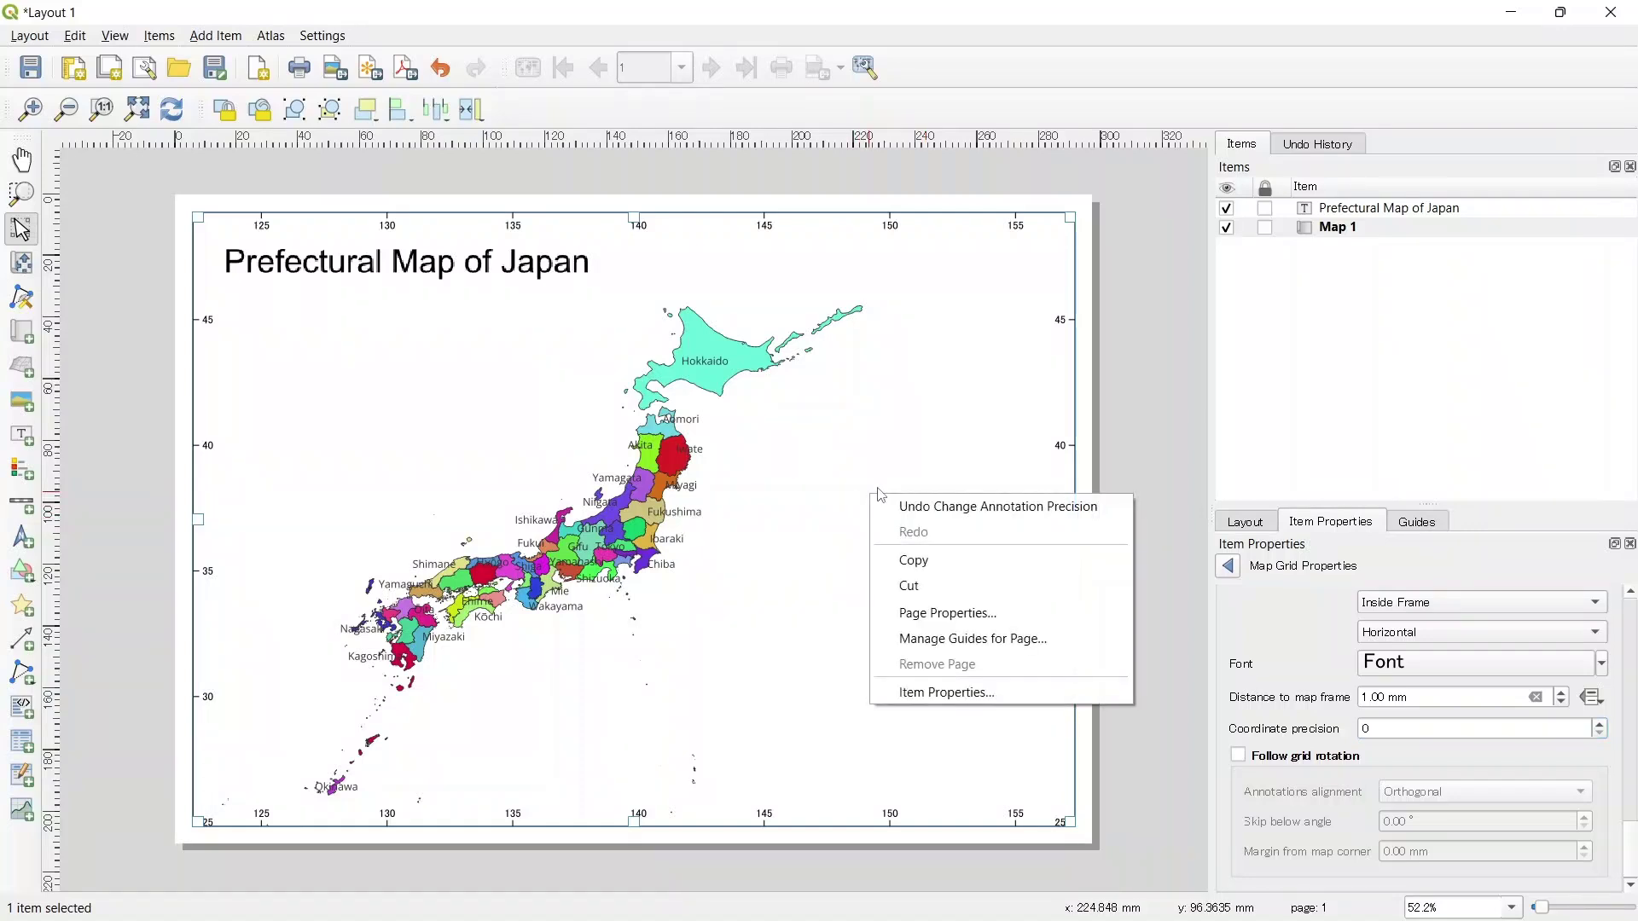
pyautogui.click(962, 612)
pyautogui.click(1333, 654)
pyautogui.click(1333, 631)
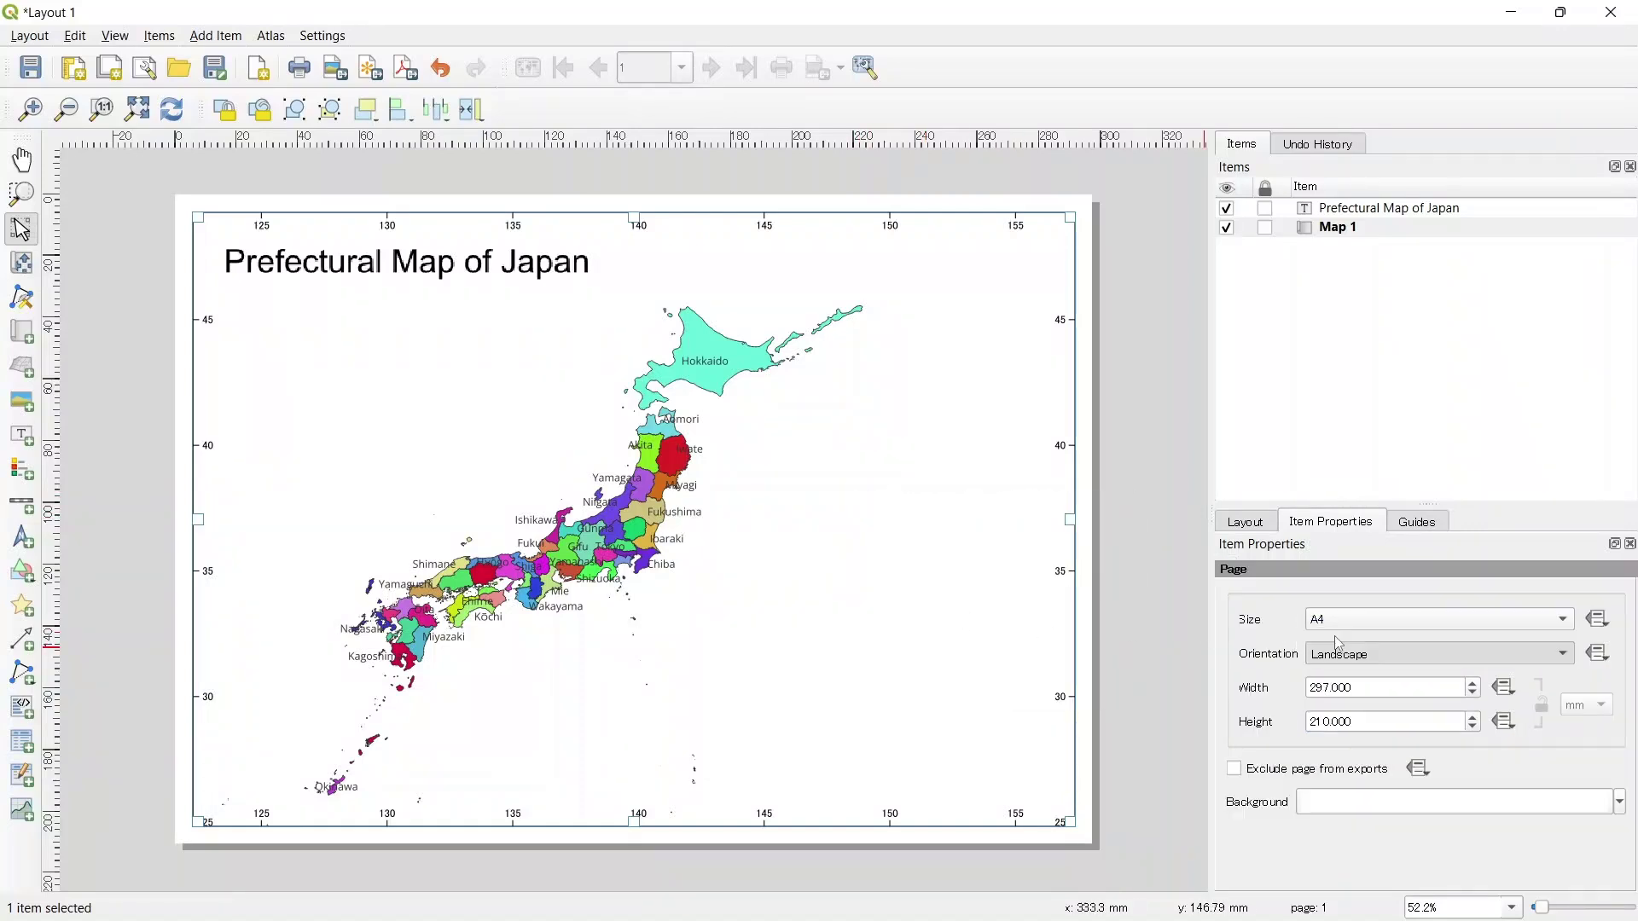
# Step: Resize Map 1 to fill the portrait page down to the bottom and right margins
pyautogui.moveTo(1070, 504); pyautogui.dragTo(794, 522)
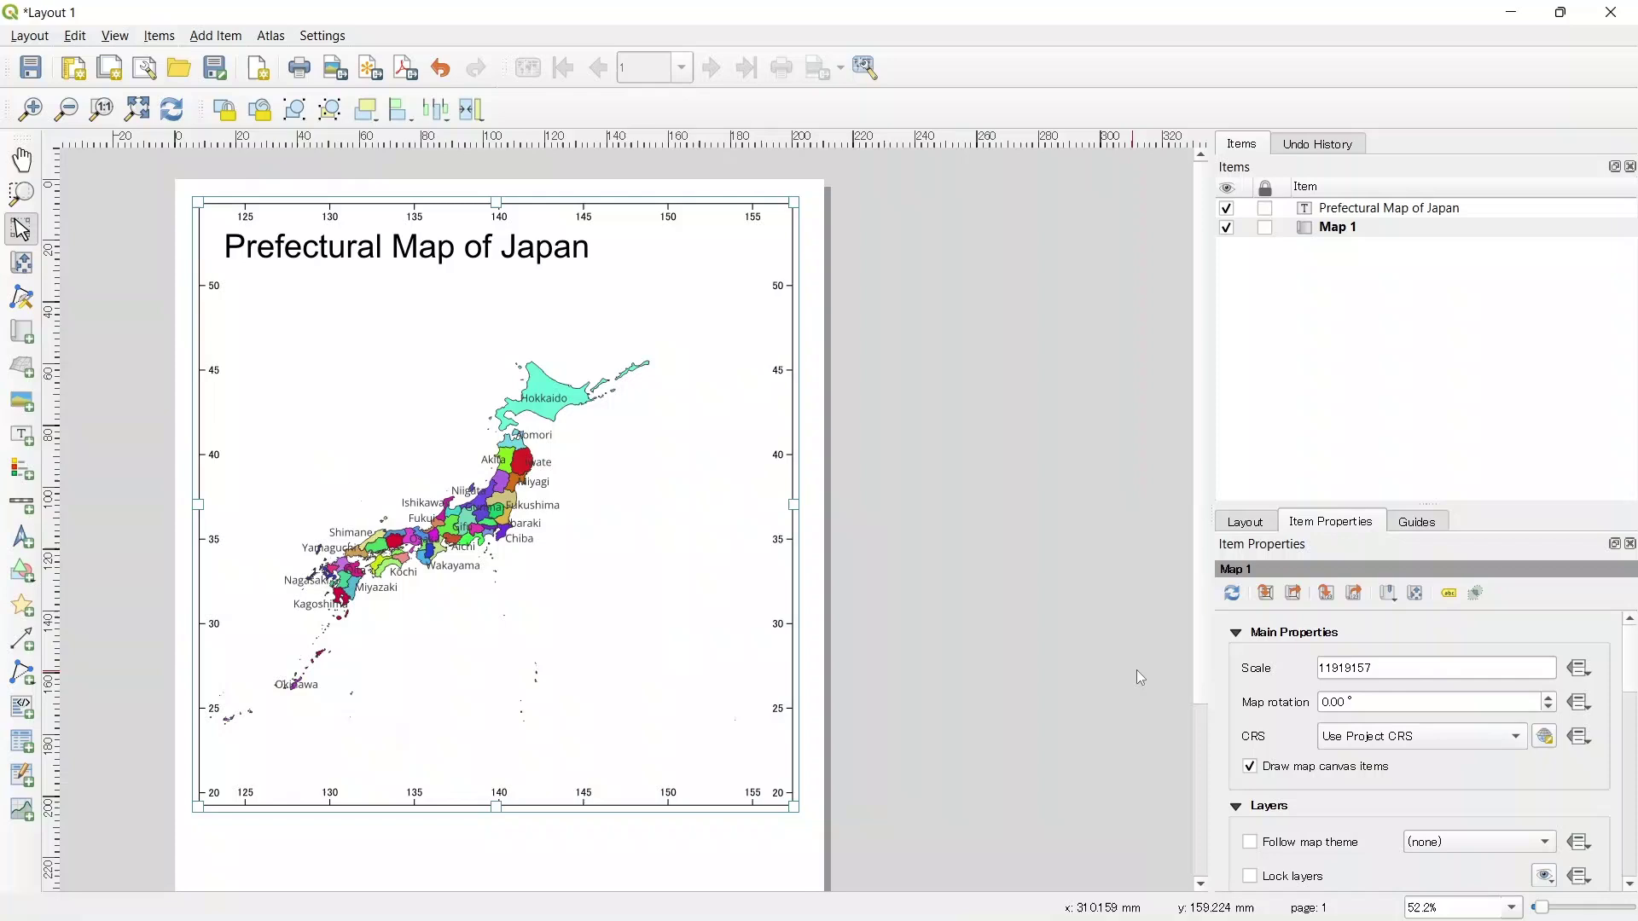
pyautogui.scroll(-1, 1141, 678)
pyautogui.moveTo(568, 604); pyautogui.dragTo(566, 741)
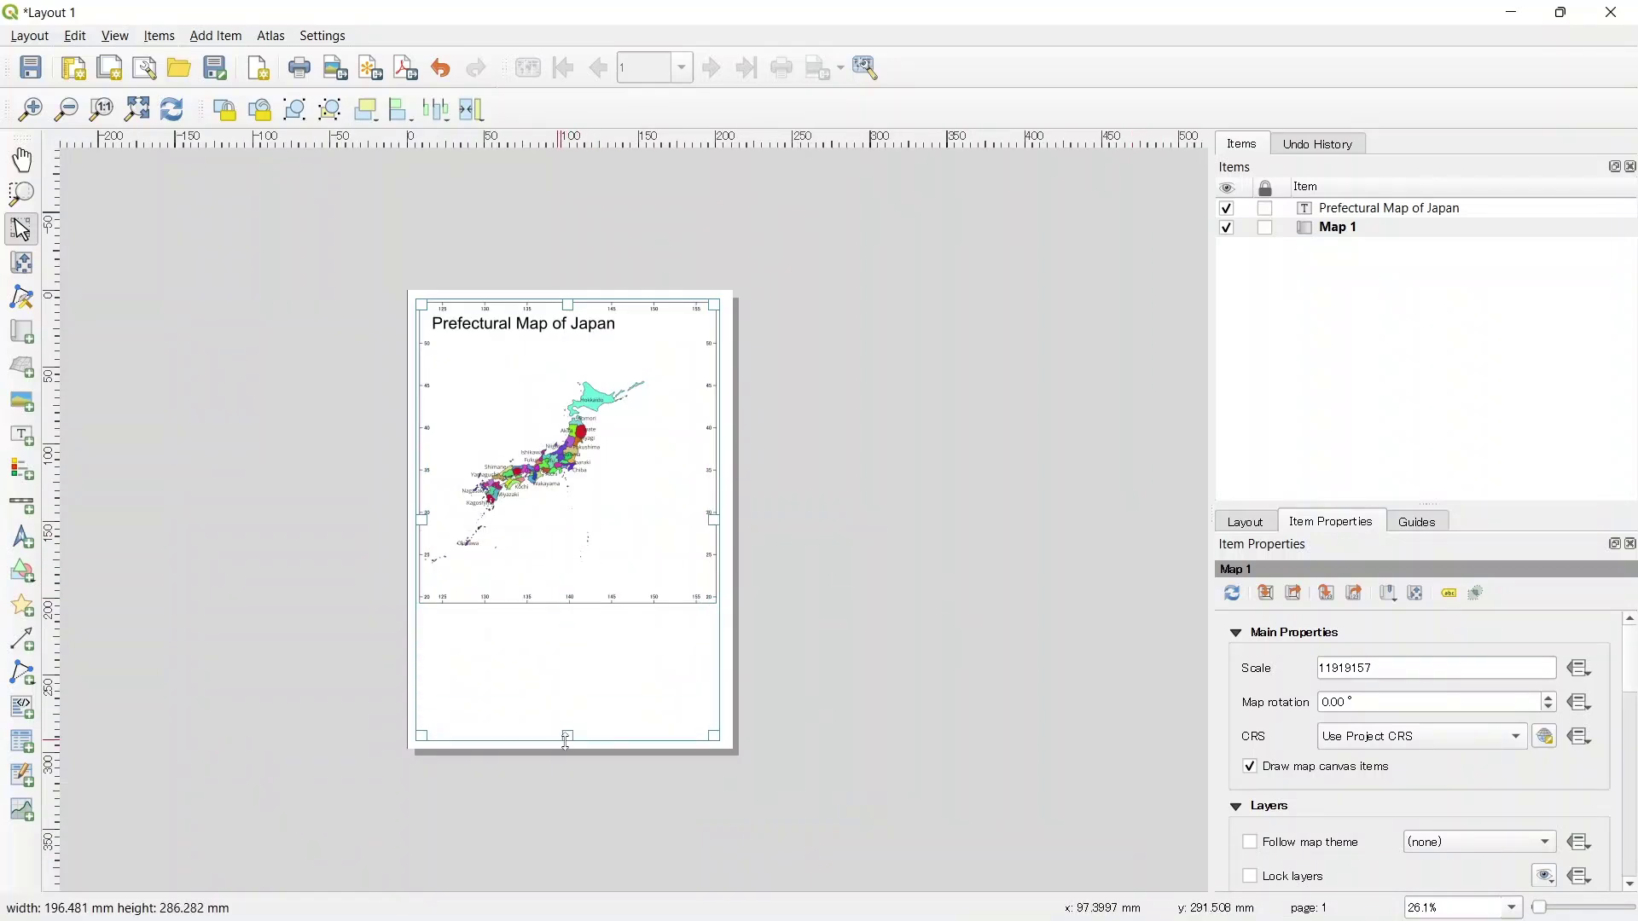
pyautogui.moveTo(717, 519); pyautogui.dragTo(734, 519)
pyautogui.click(812, 556)
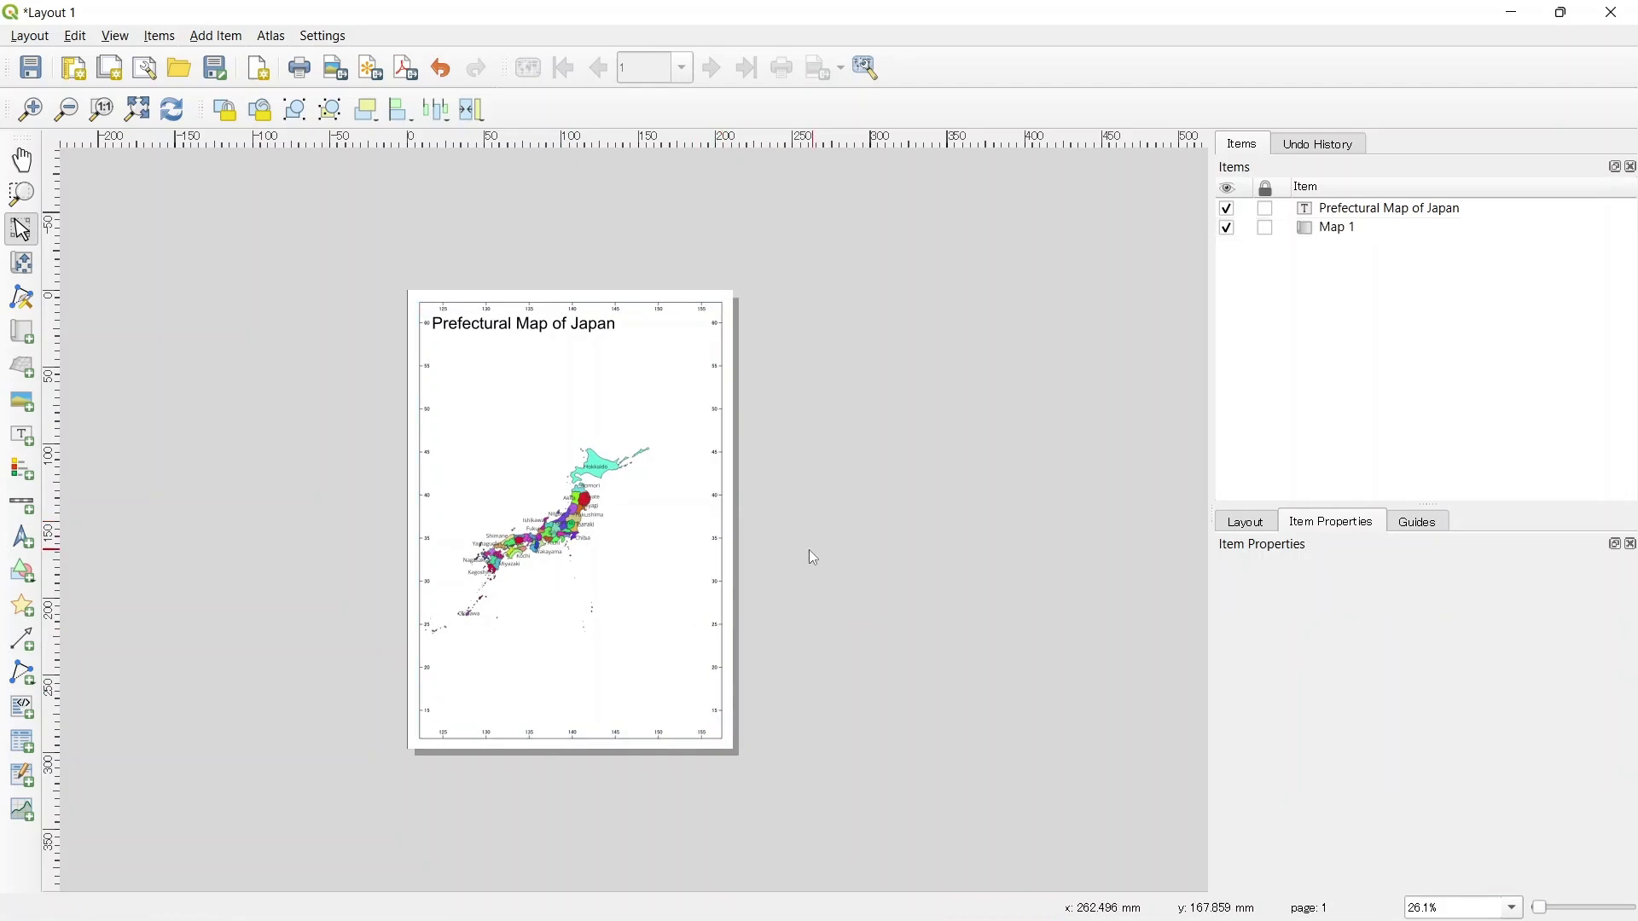
# Step: Zoom and recentre Japan within Map 1 to about 1:5,977,120
pyautogui.click(22, 265)
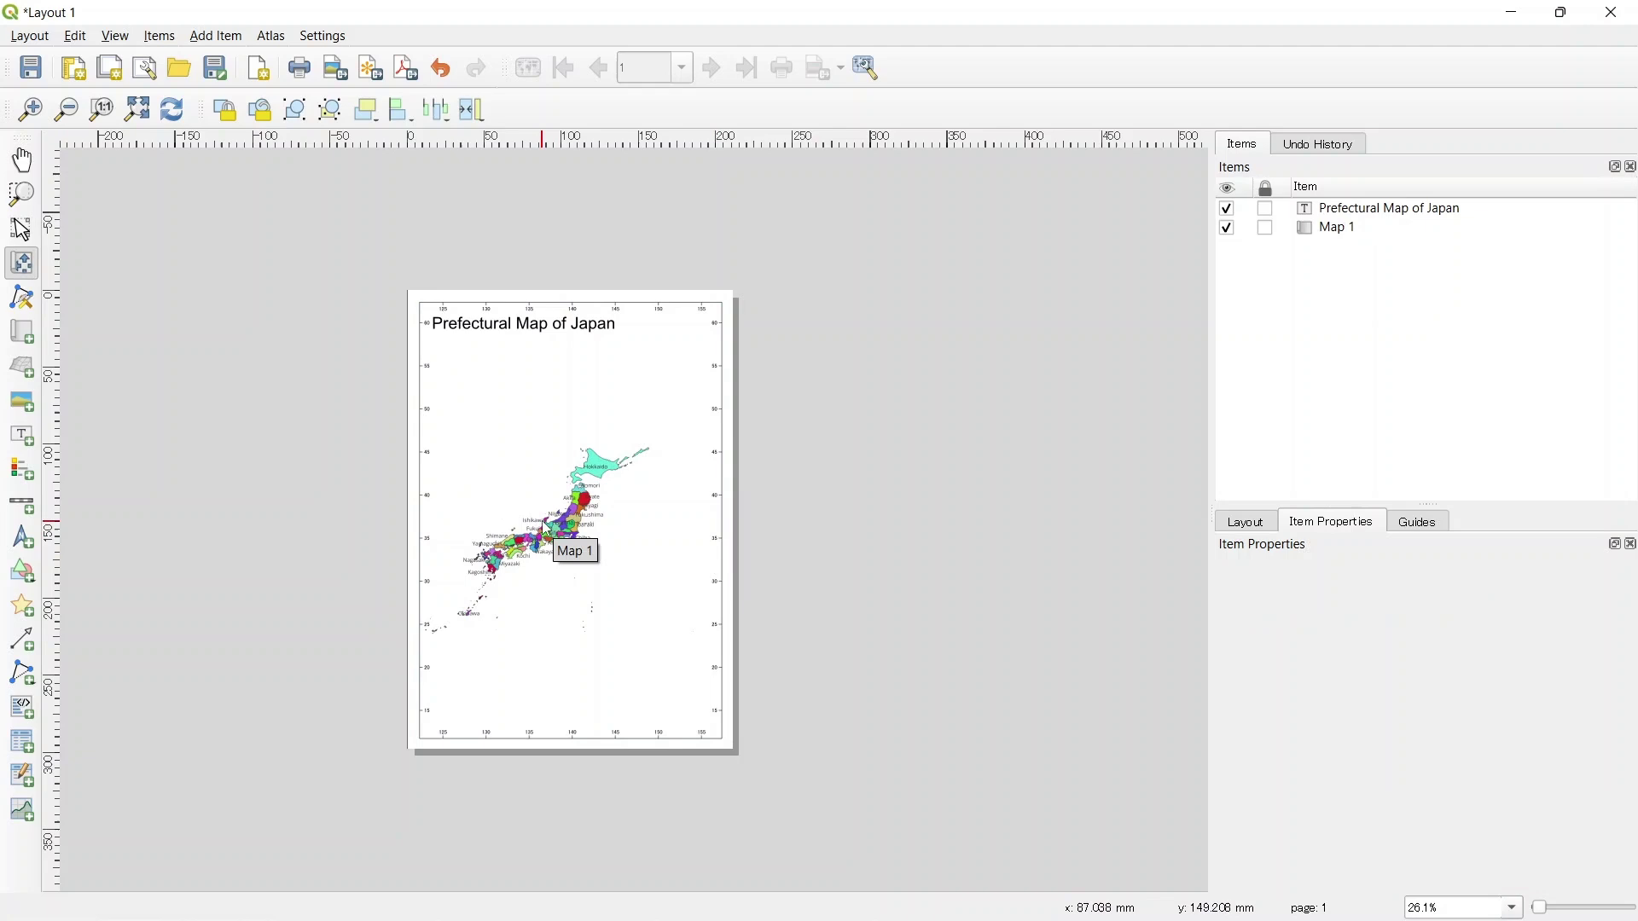
pyautogui.click(1354, 229)
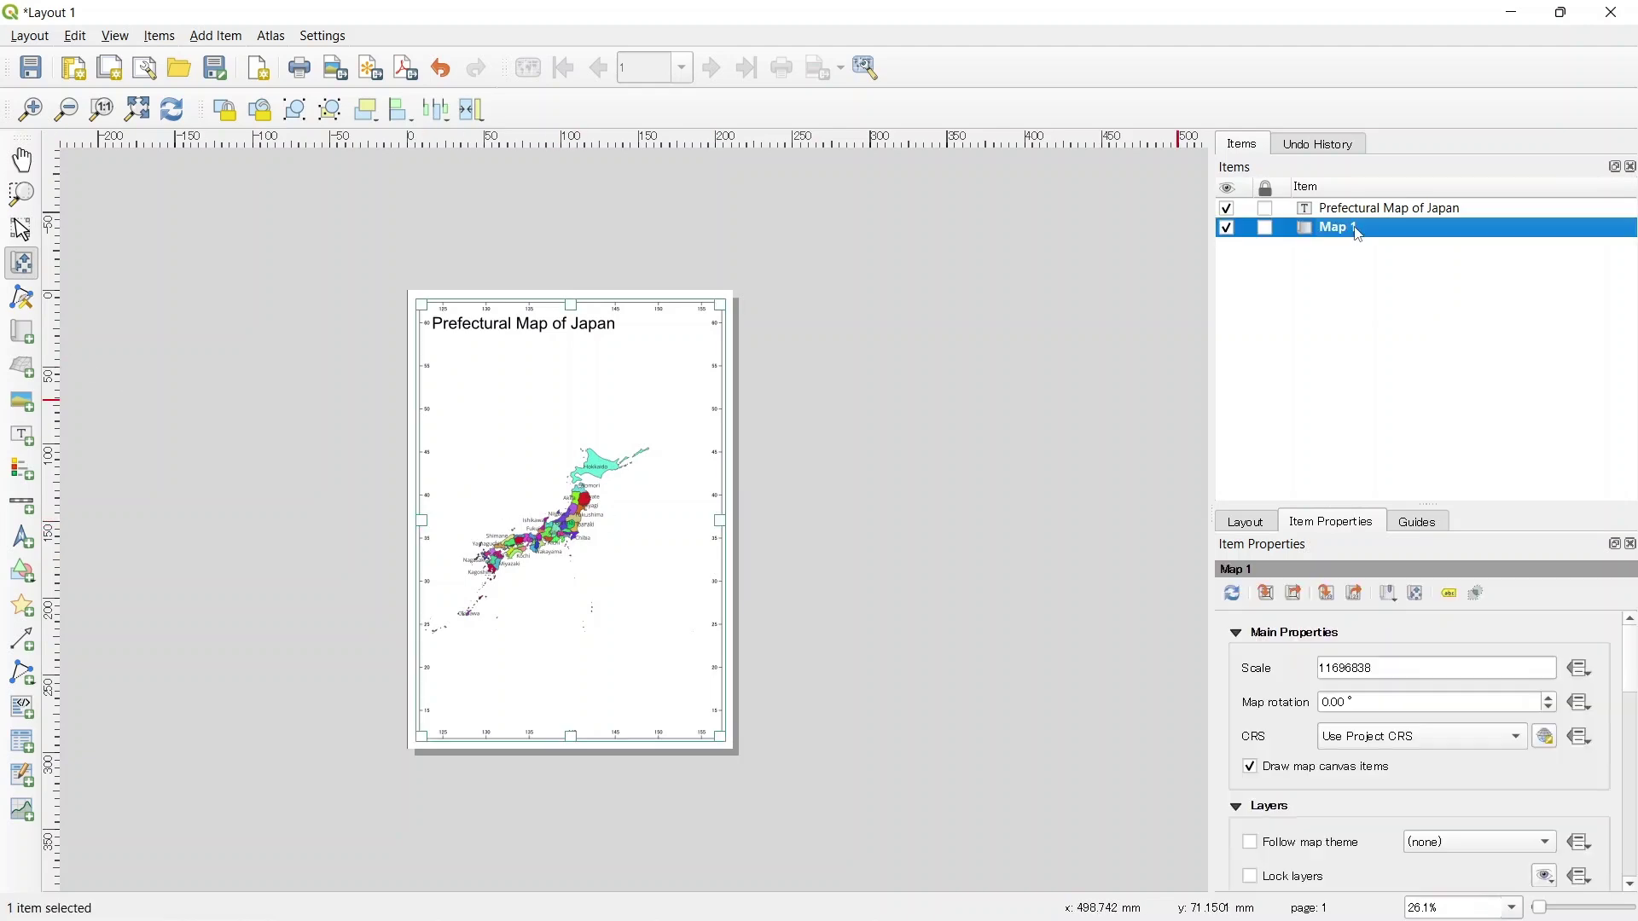
pyautogui.scroll(2, 545, 511)
pyautogui.moveTo(559, 465); pyautogui.dragTo(569, 529)
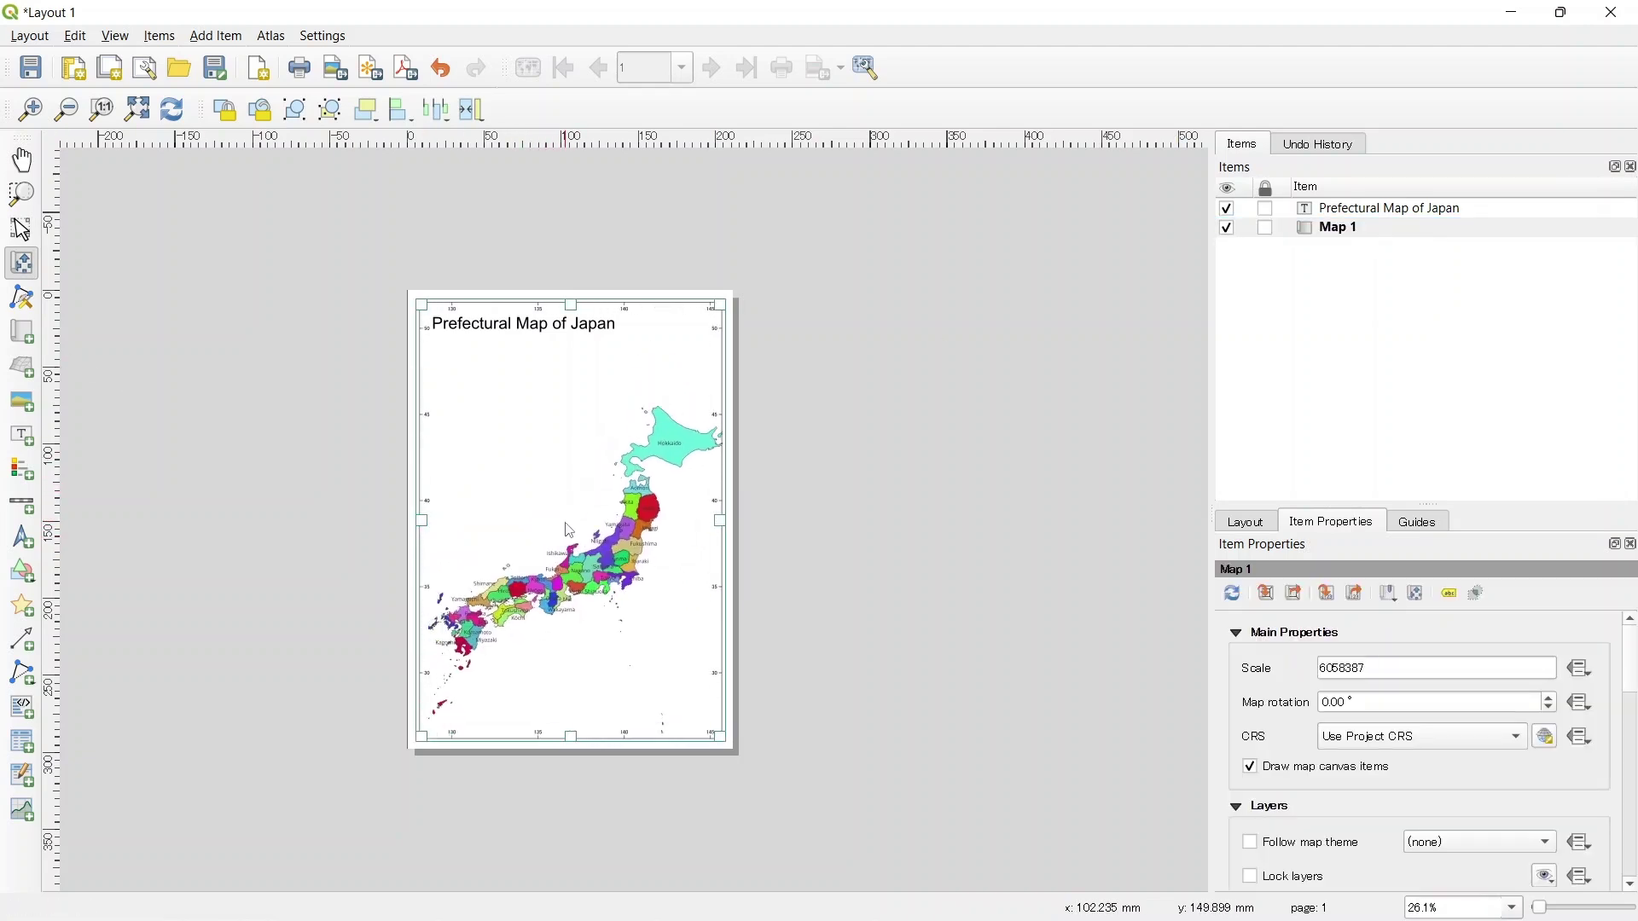
pyautogui.scroll(1, 540, 457)
pyautogui.scroll(-1, 610, 502)
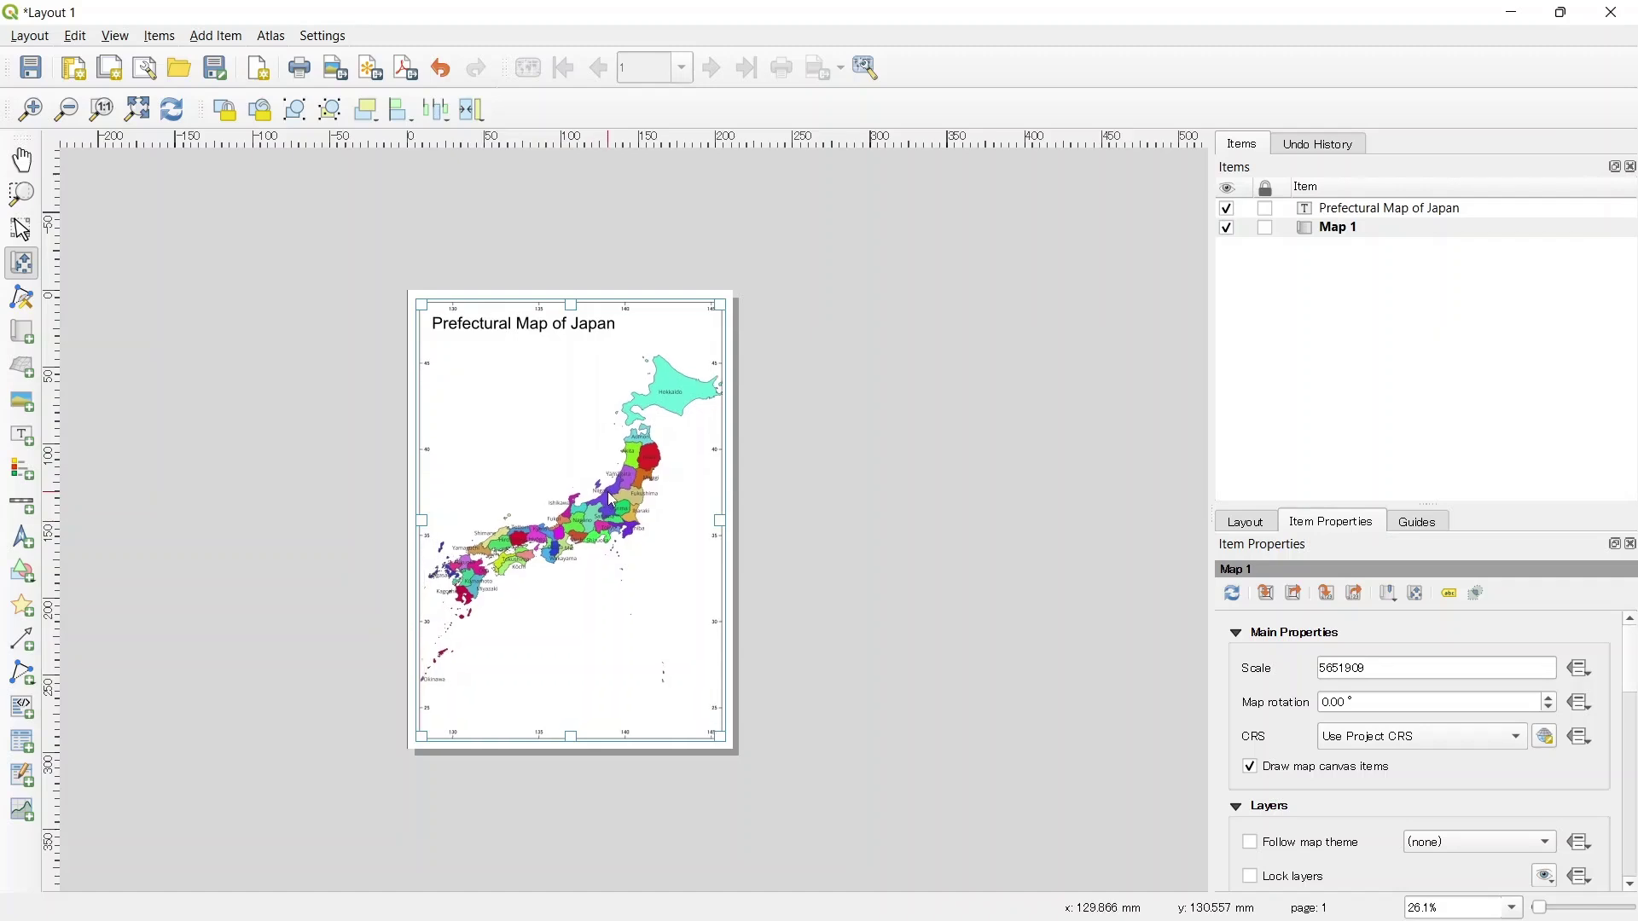
# Step: Place a north arrow near the page top and a 200 km scale bar below the title
pyautogui.click(22, 538)
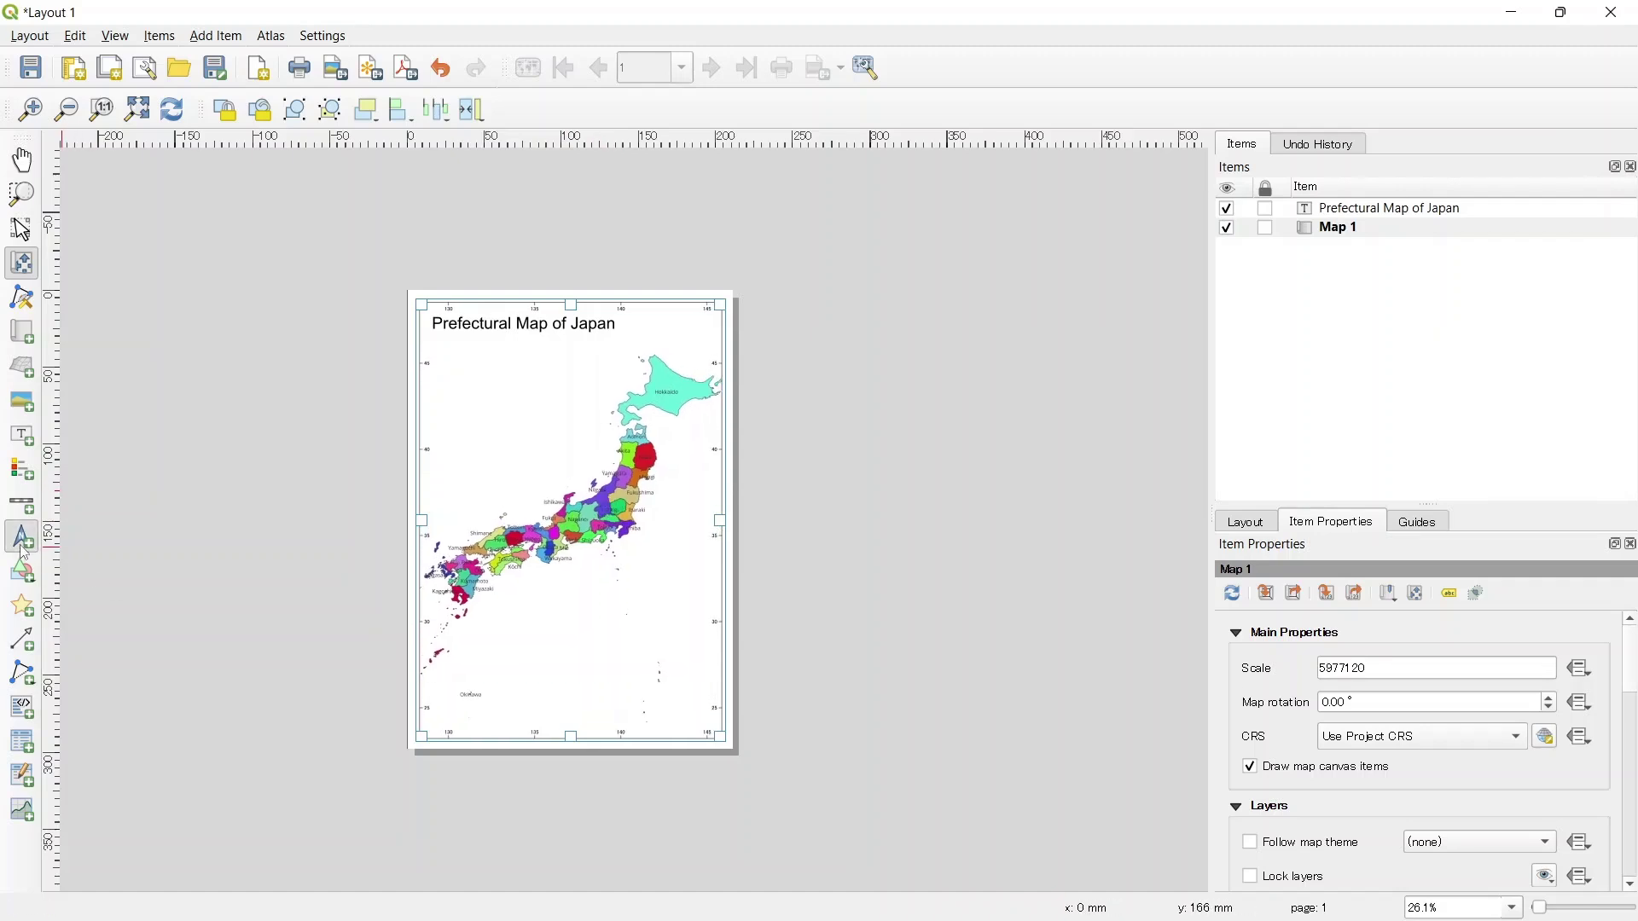
pyautogui.moveTo(582, 352); pyautogui.dragTo(610, 400)
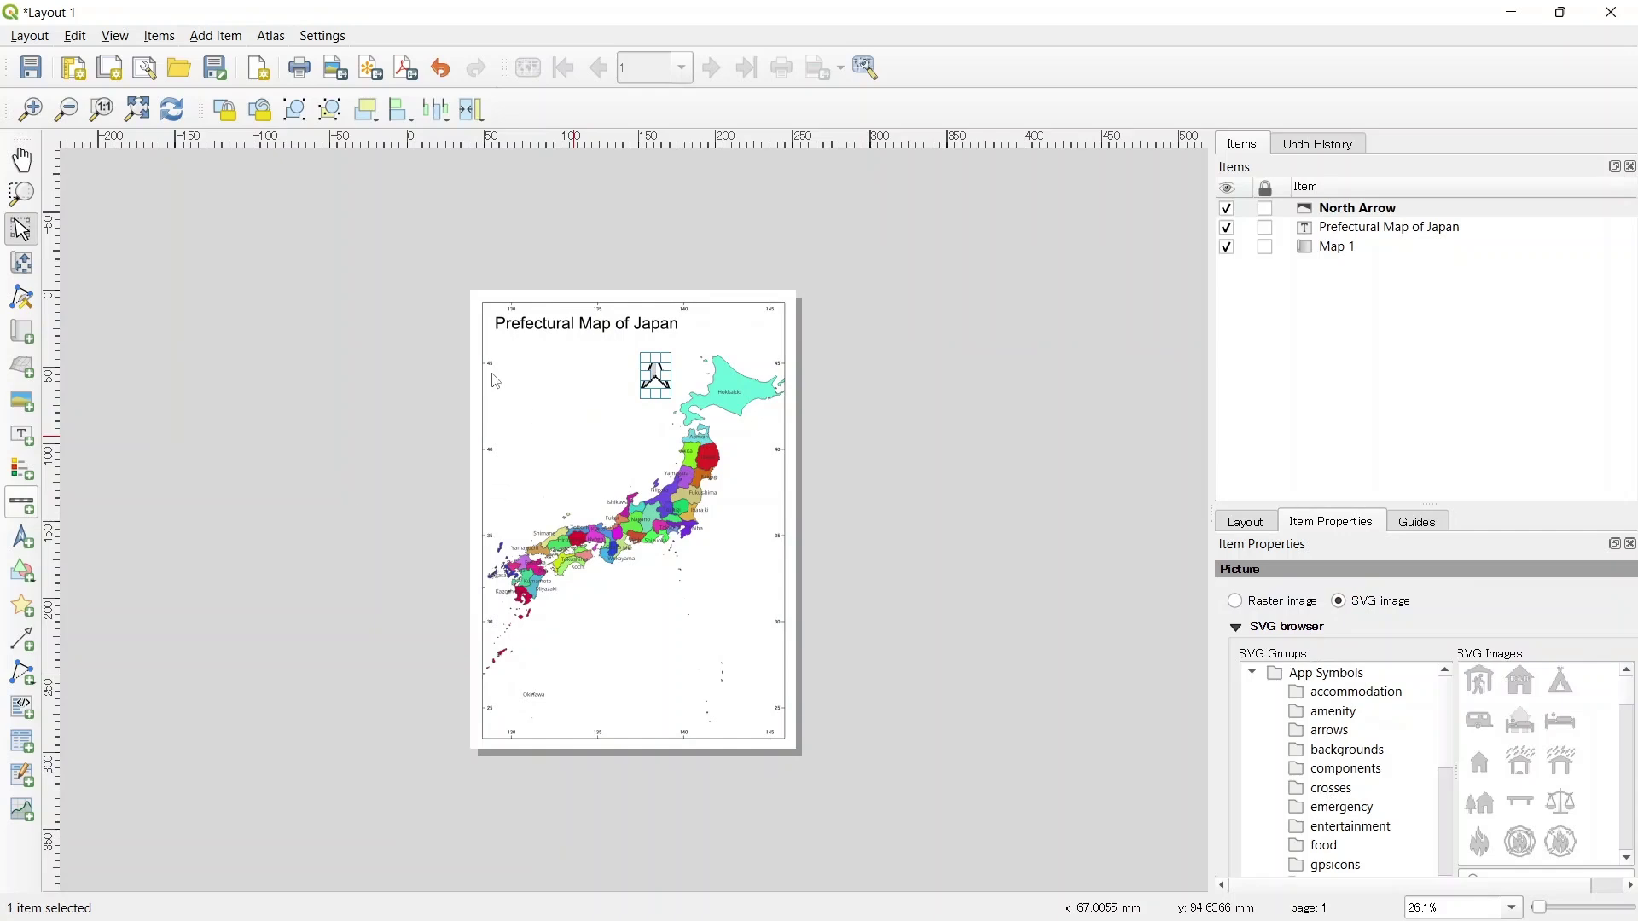
pyautogui.hotkey('ctrl', '4')
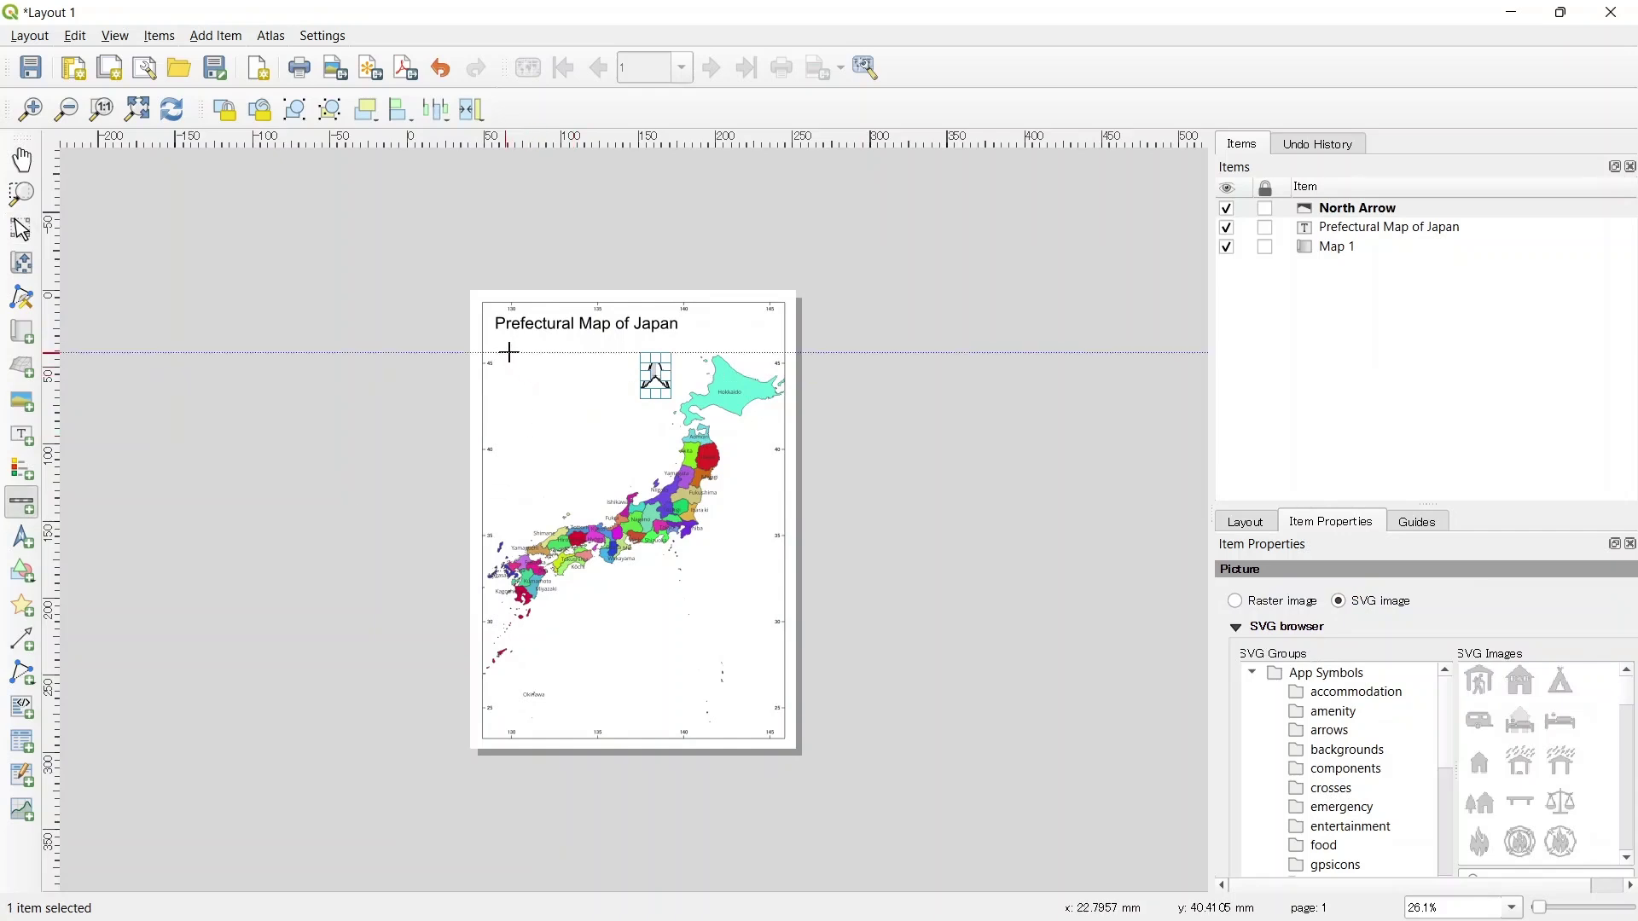
pyautogui.moveTo(509, 352); pyautogui.dragTo(625, 368)
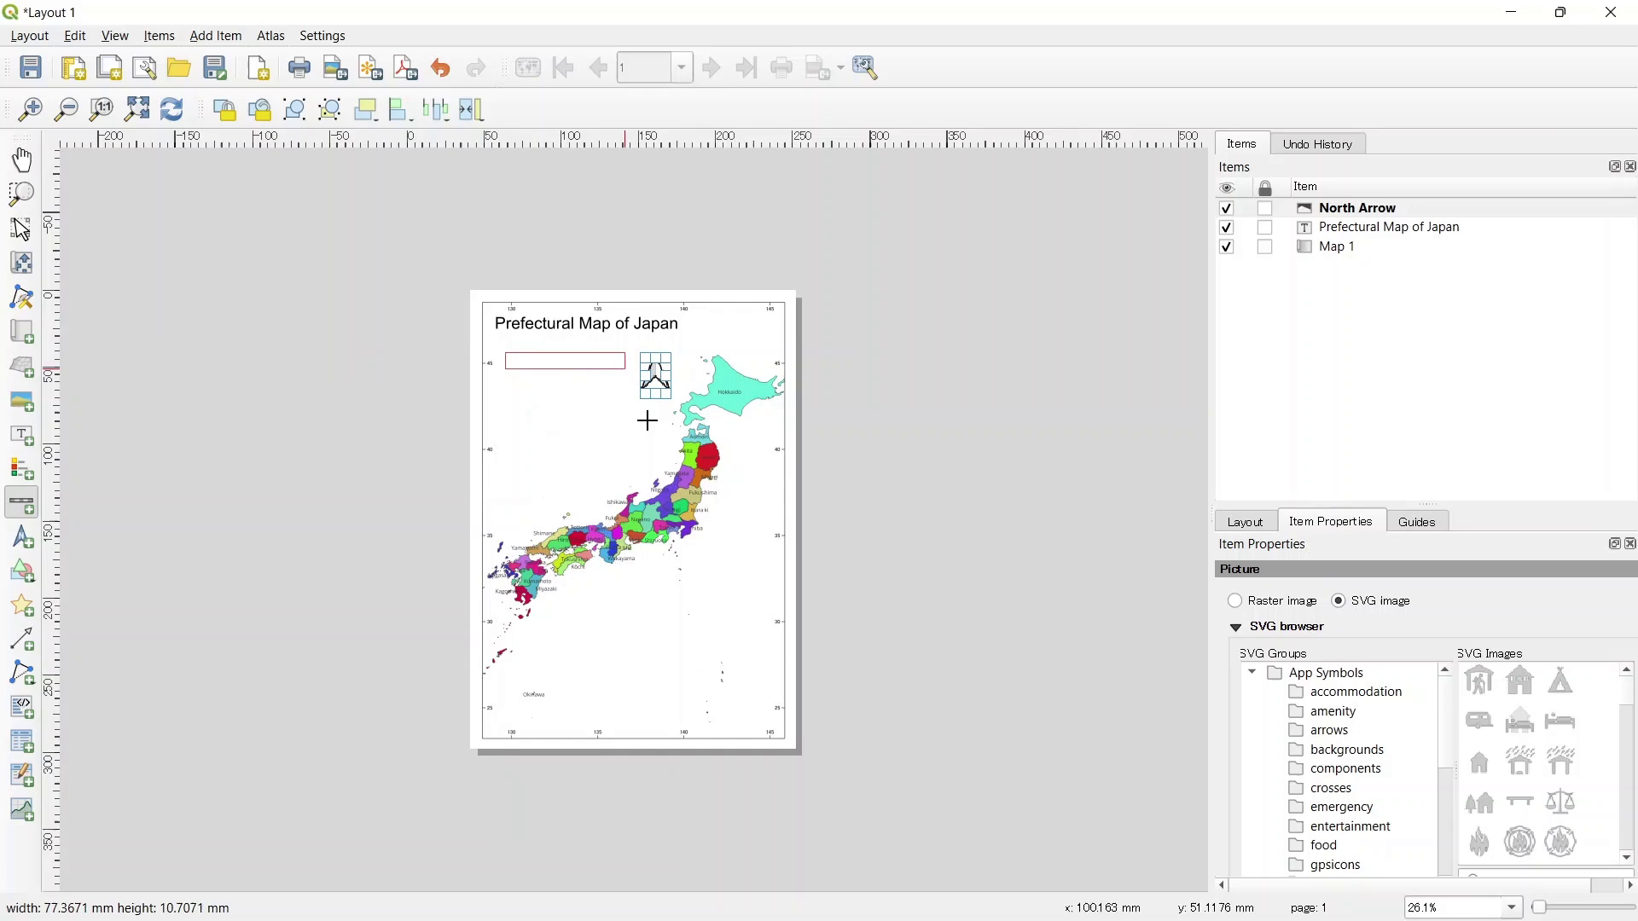
pyautogui.click(658, 345)
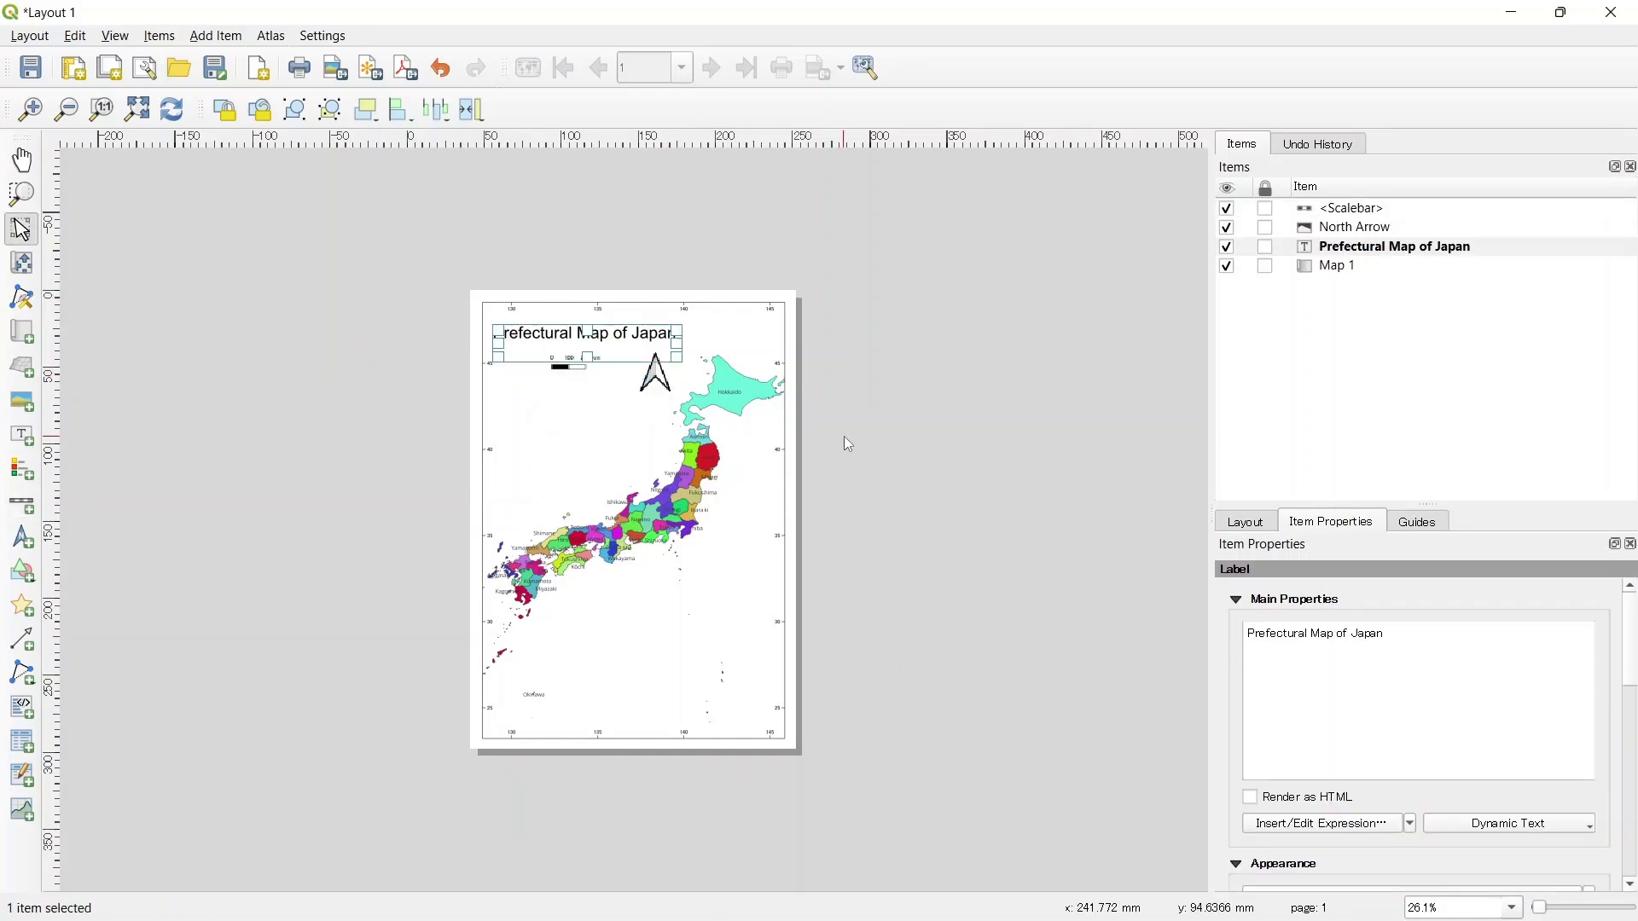
pyautogui.click(844, 441)
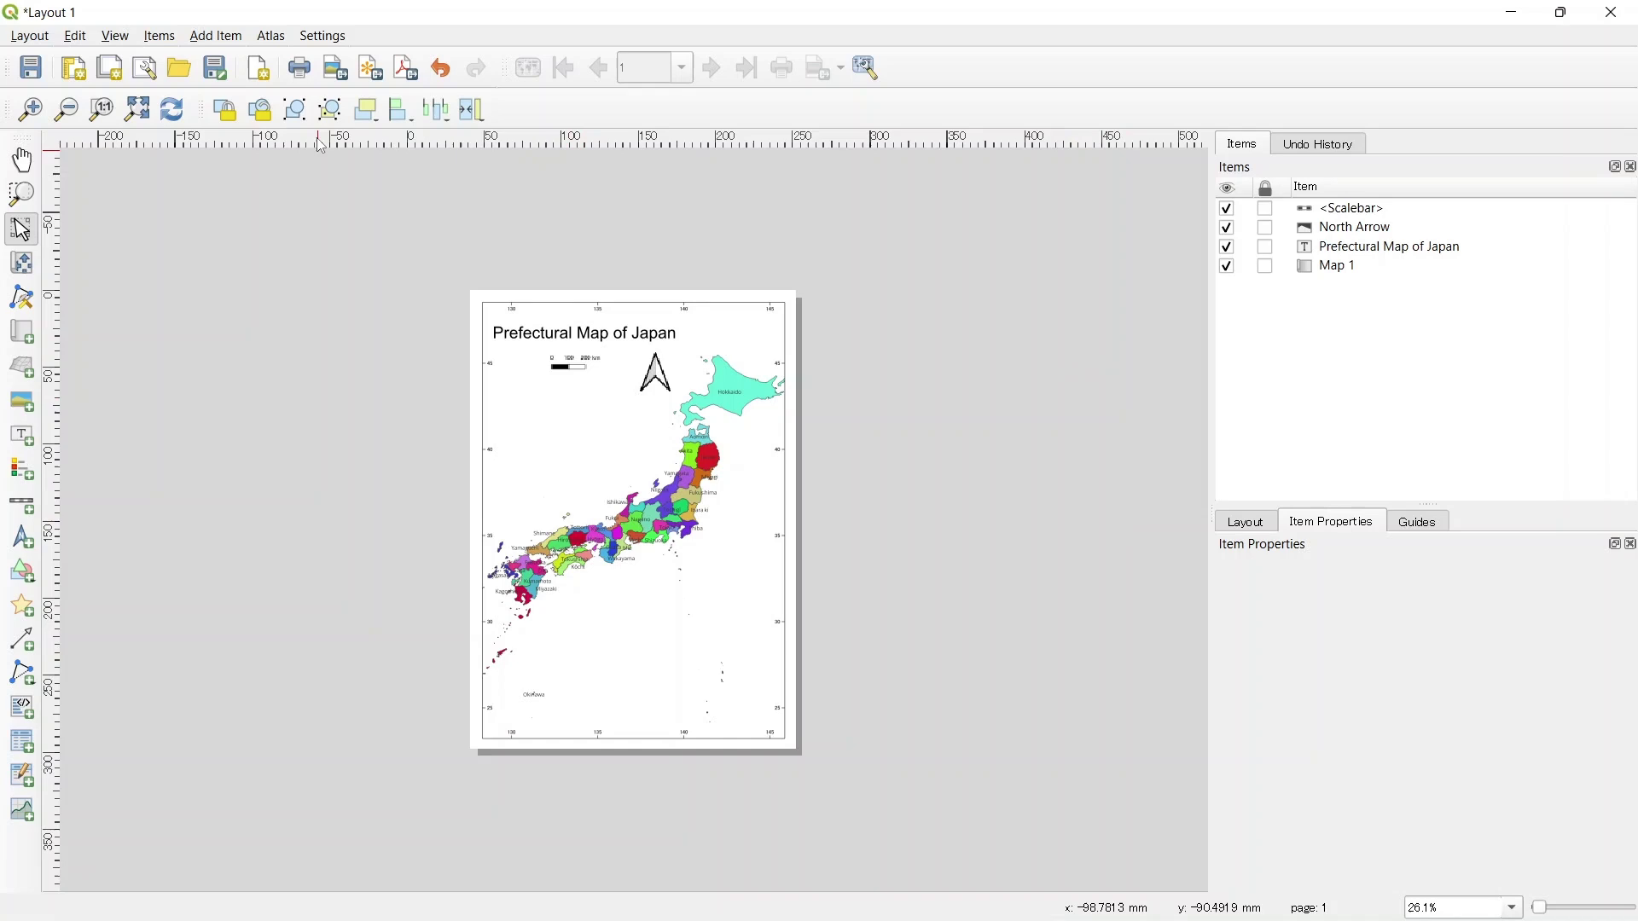
# Step: Export the layout as 'Japan Prefectures' TIFF at 300 dpi with a world file
pyautogui.click(338, 72)
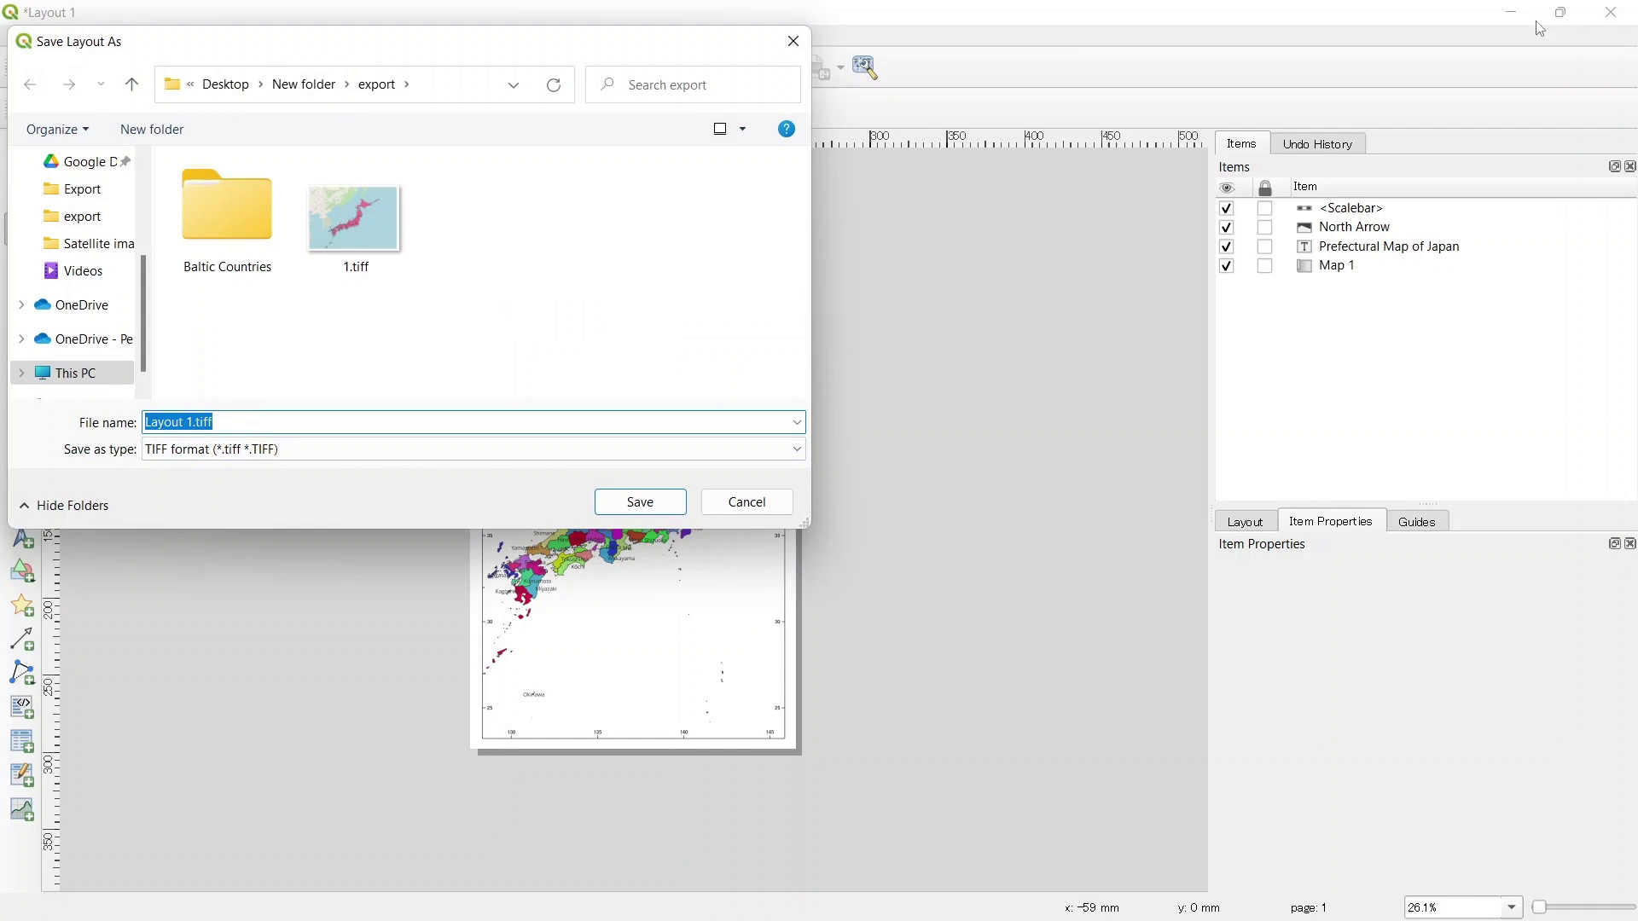
pyautogui.write('Japan Prefectures')
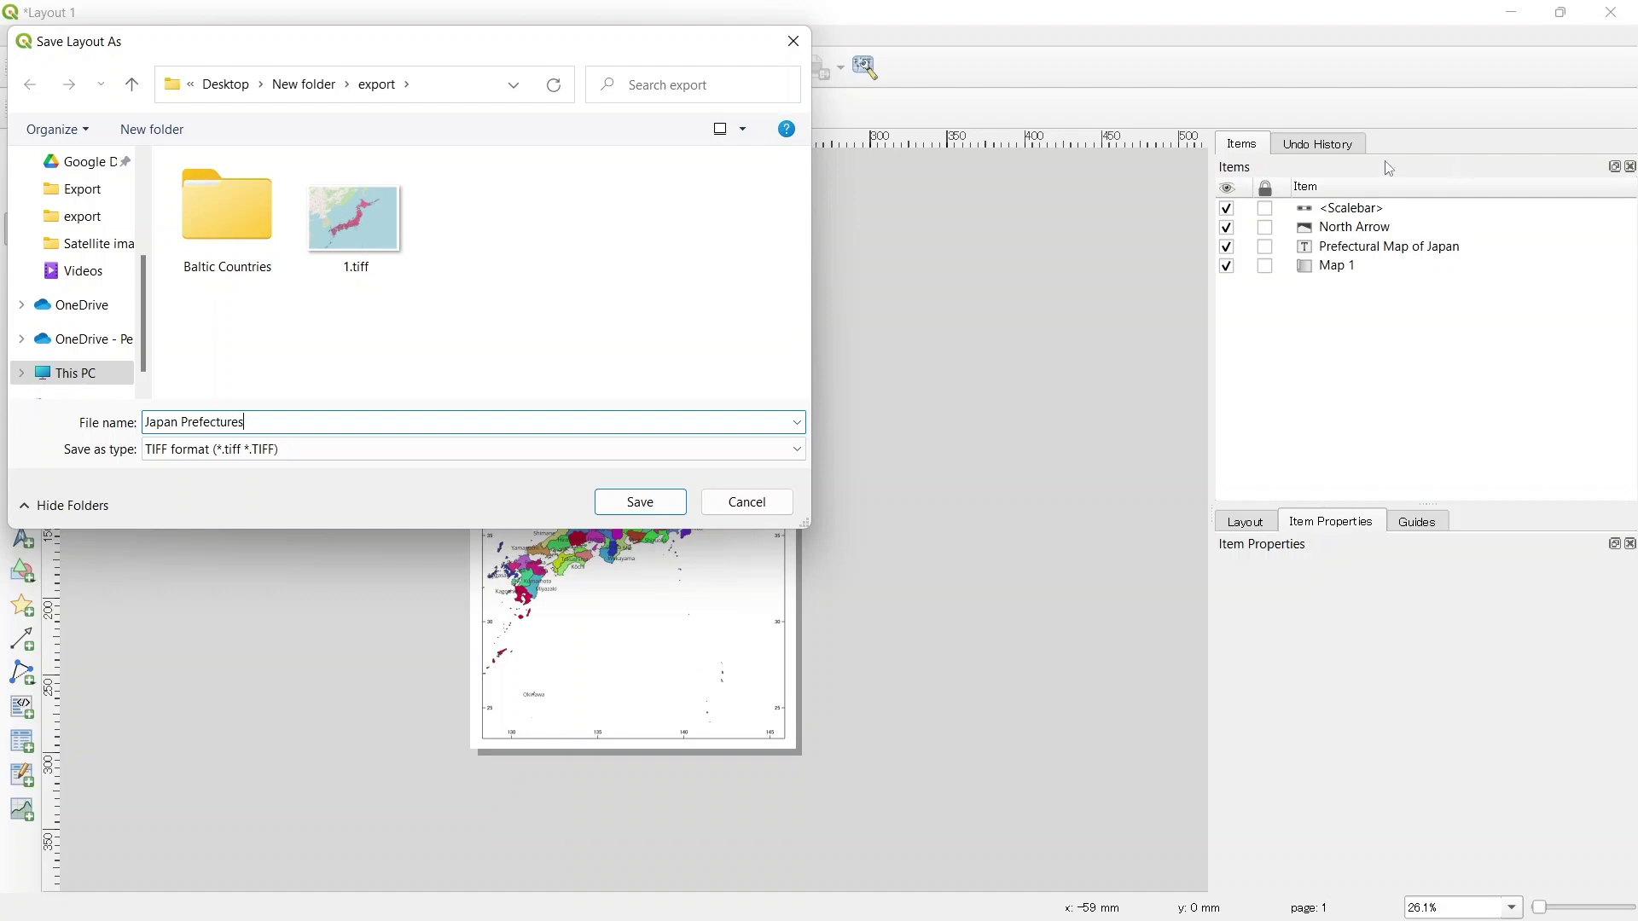
pyautogui.click(185, 449)
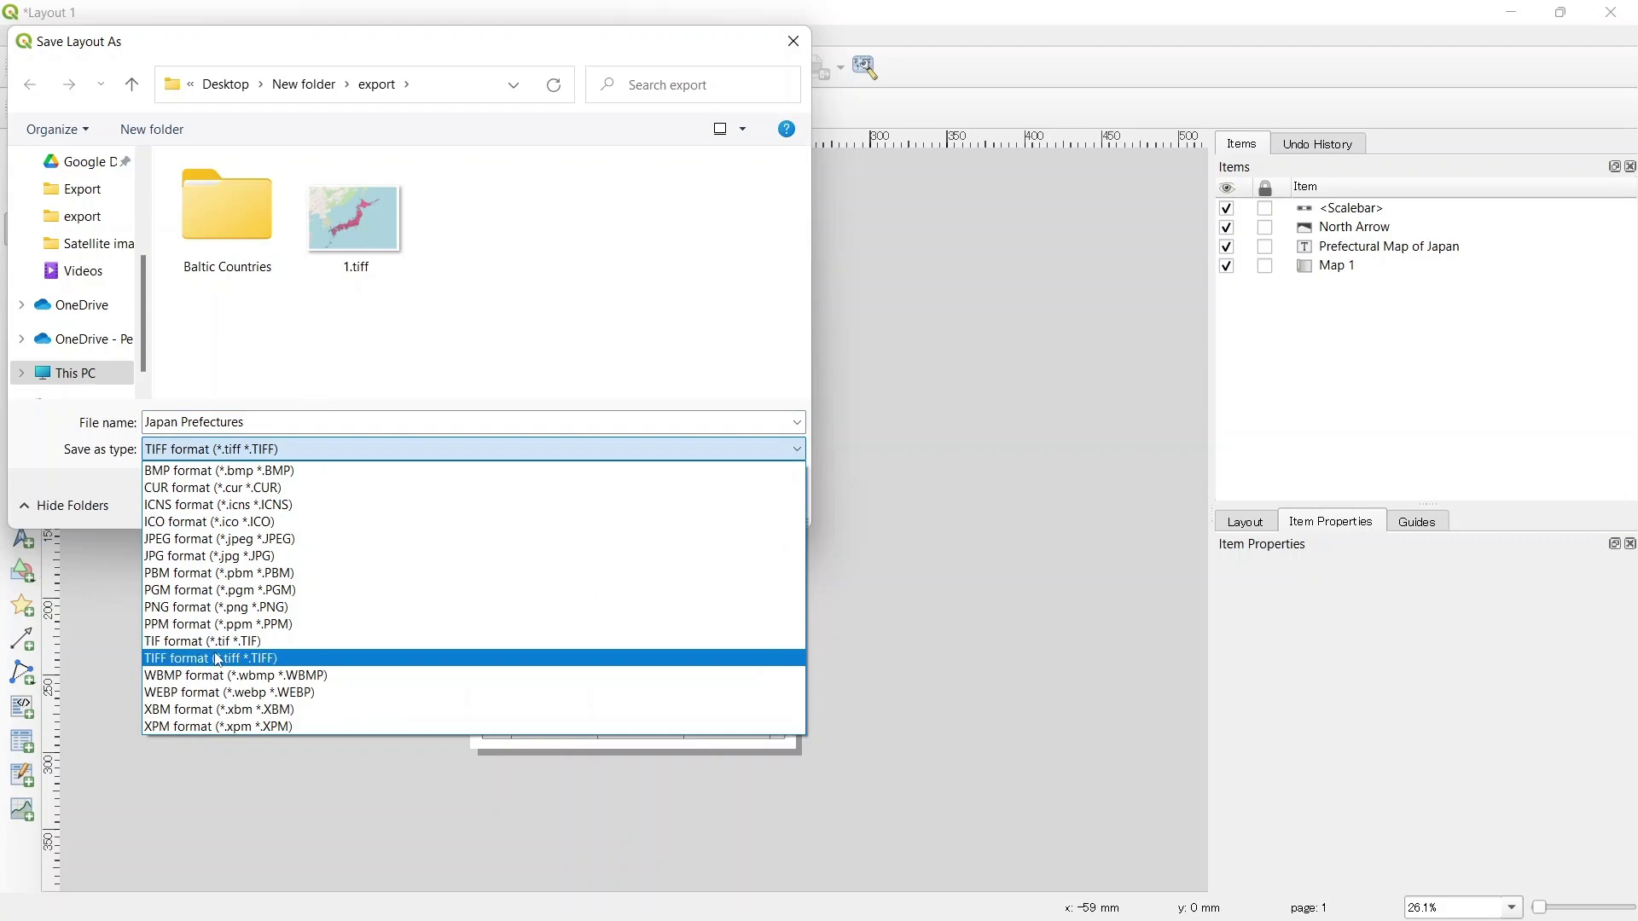
pyautogui.click(246, 665)
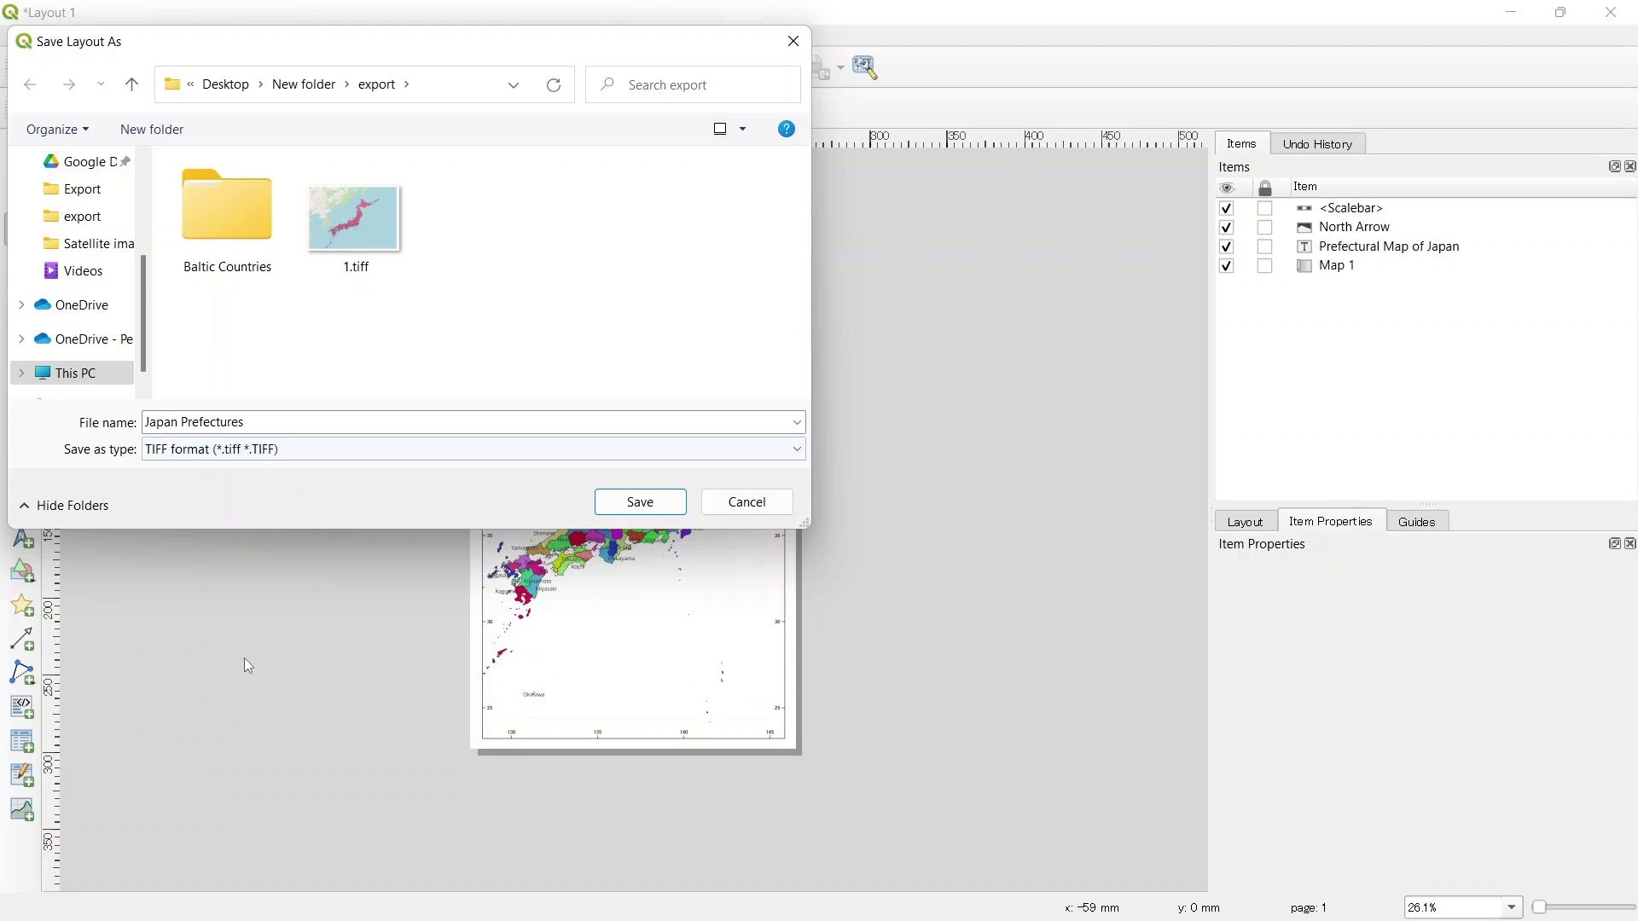
pyautogui.click(641, 503)
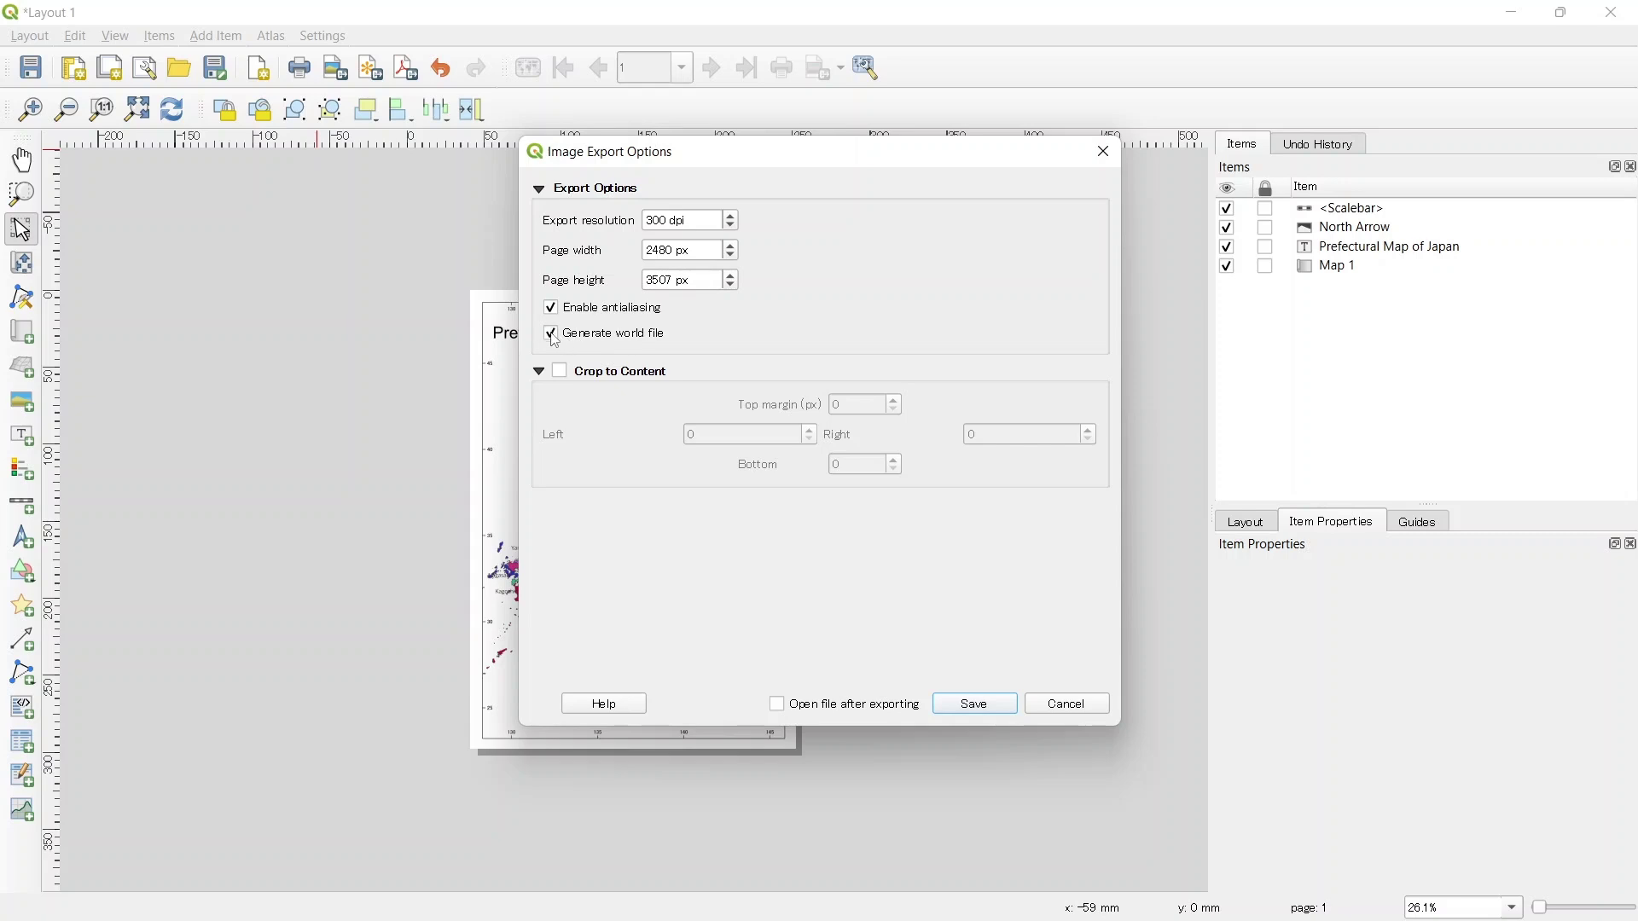
pyautogui.click(979, 708)
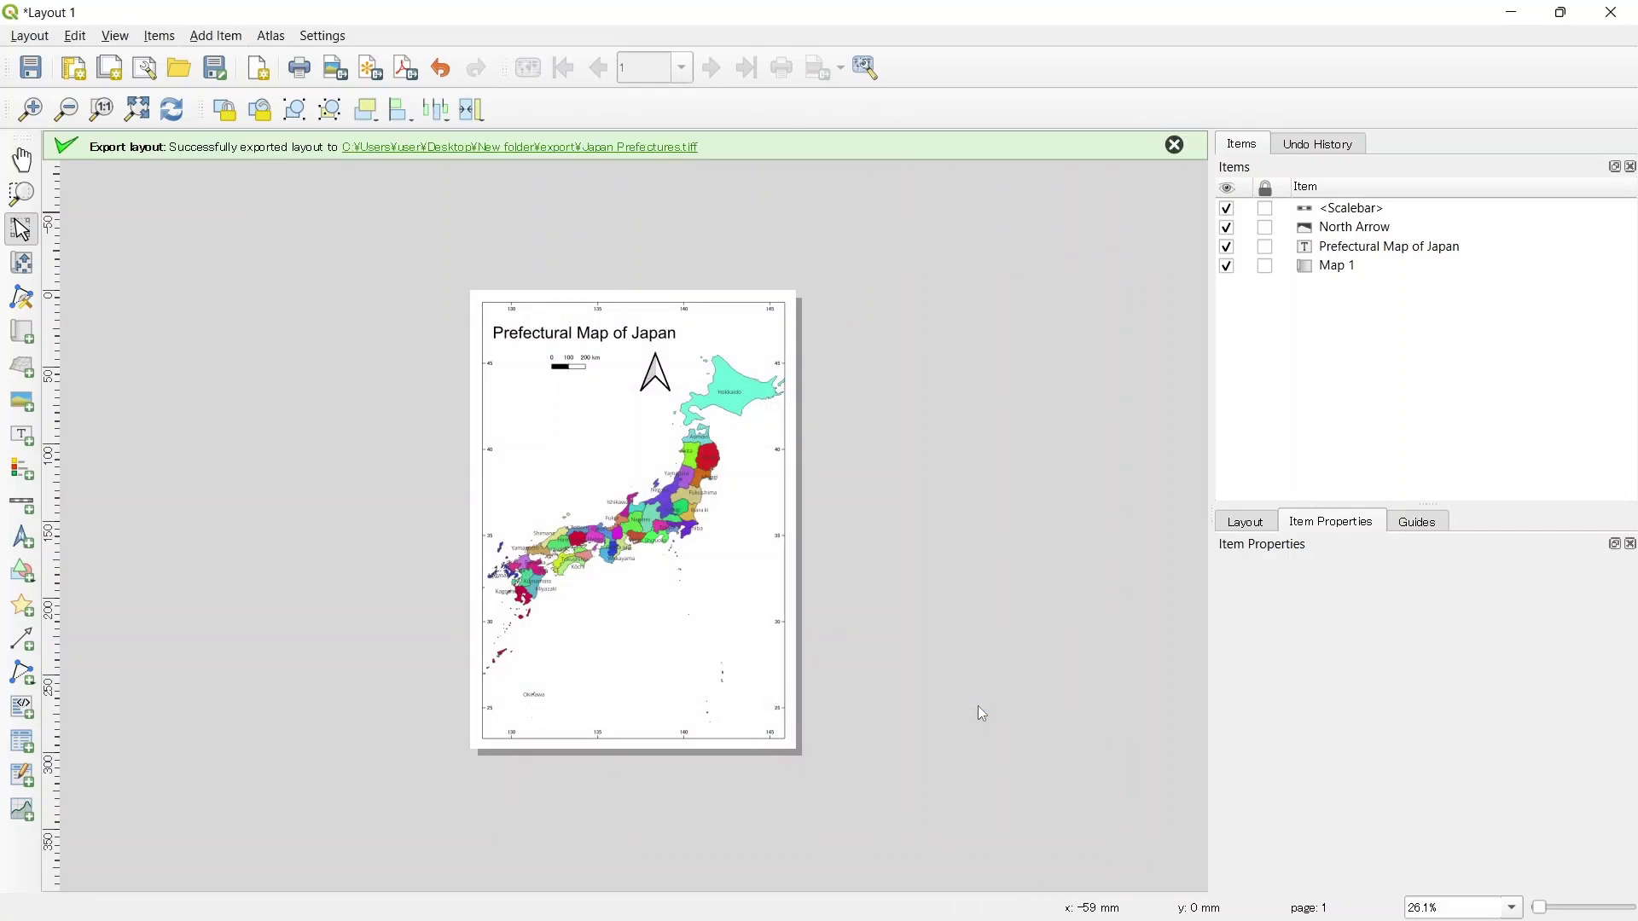
pyautogui.click(1175, 146)
# Step: Close the layout, show OSM Standard, remove jpn_admbnda_adm1_2019, and recentre the map on Japan
pyautogui.click(1612, 12)
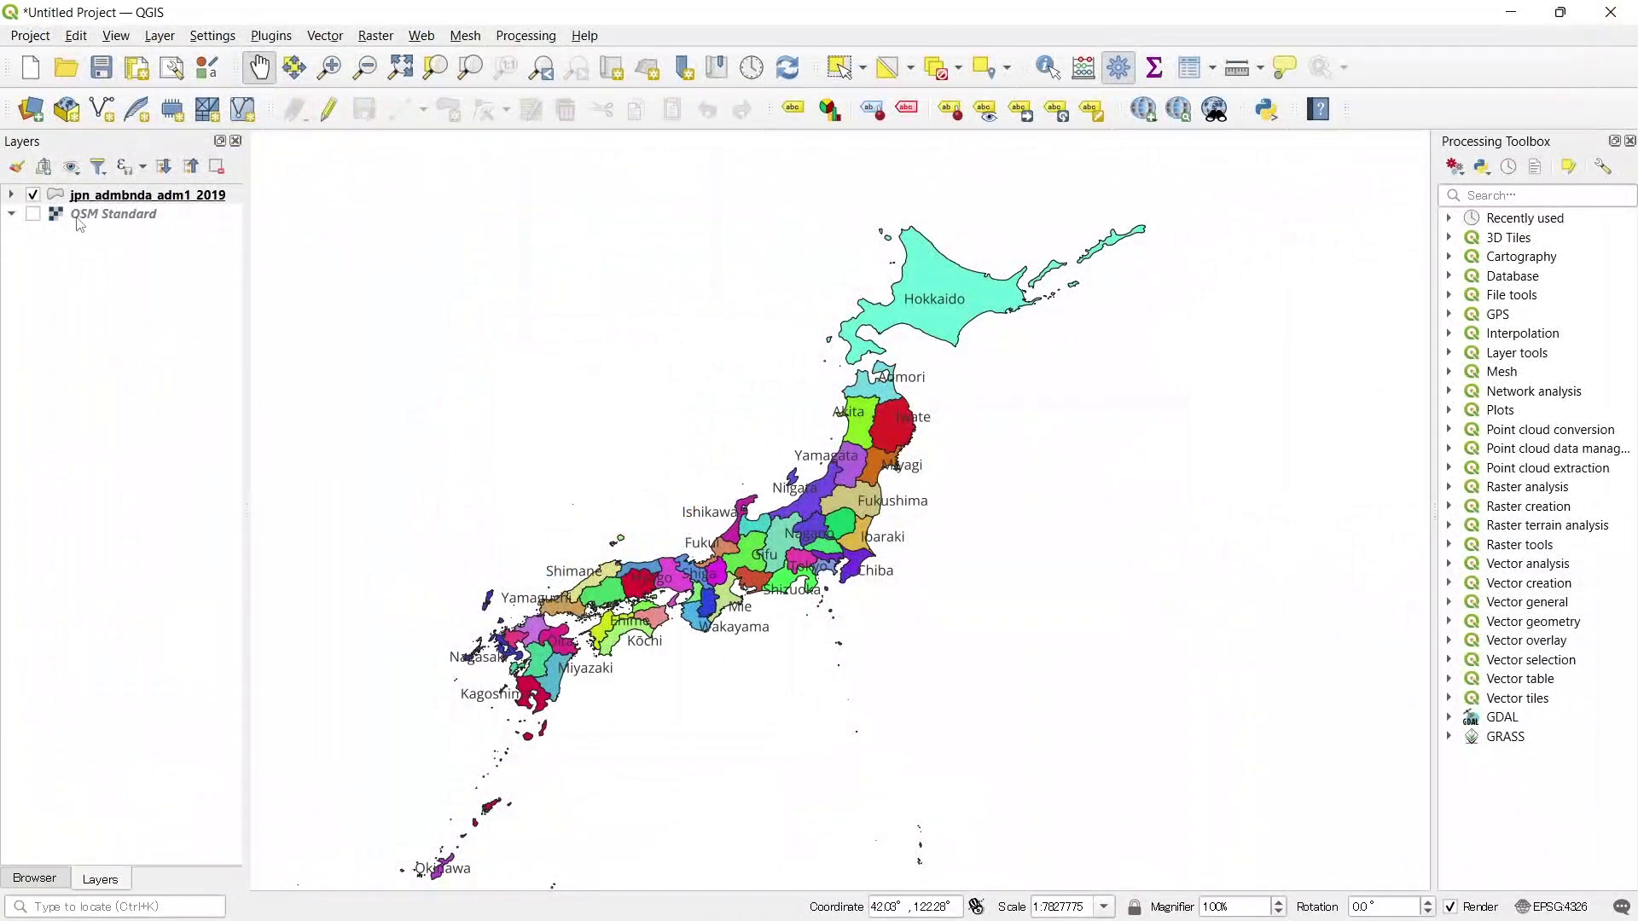
pyautogui.click(34, 214)
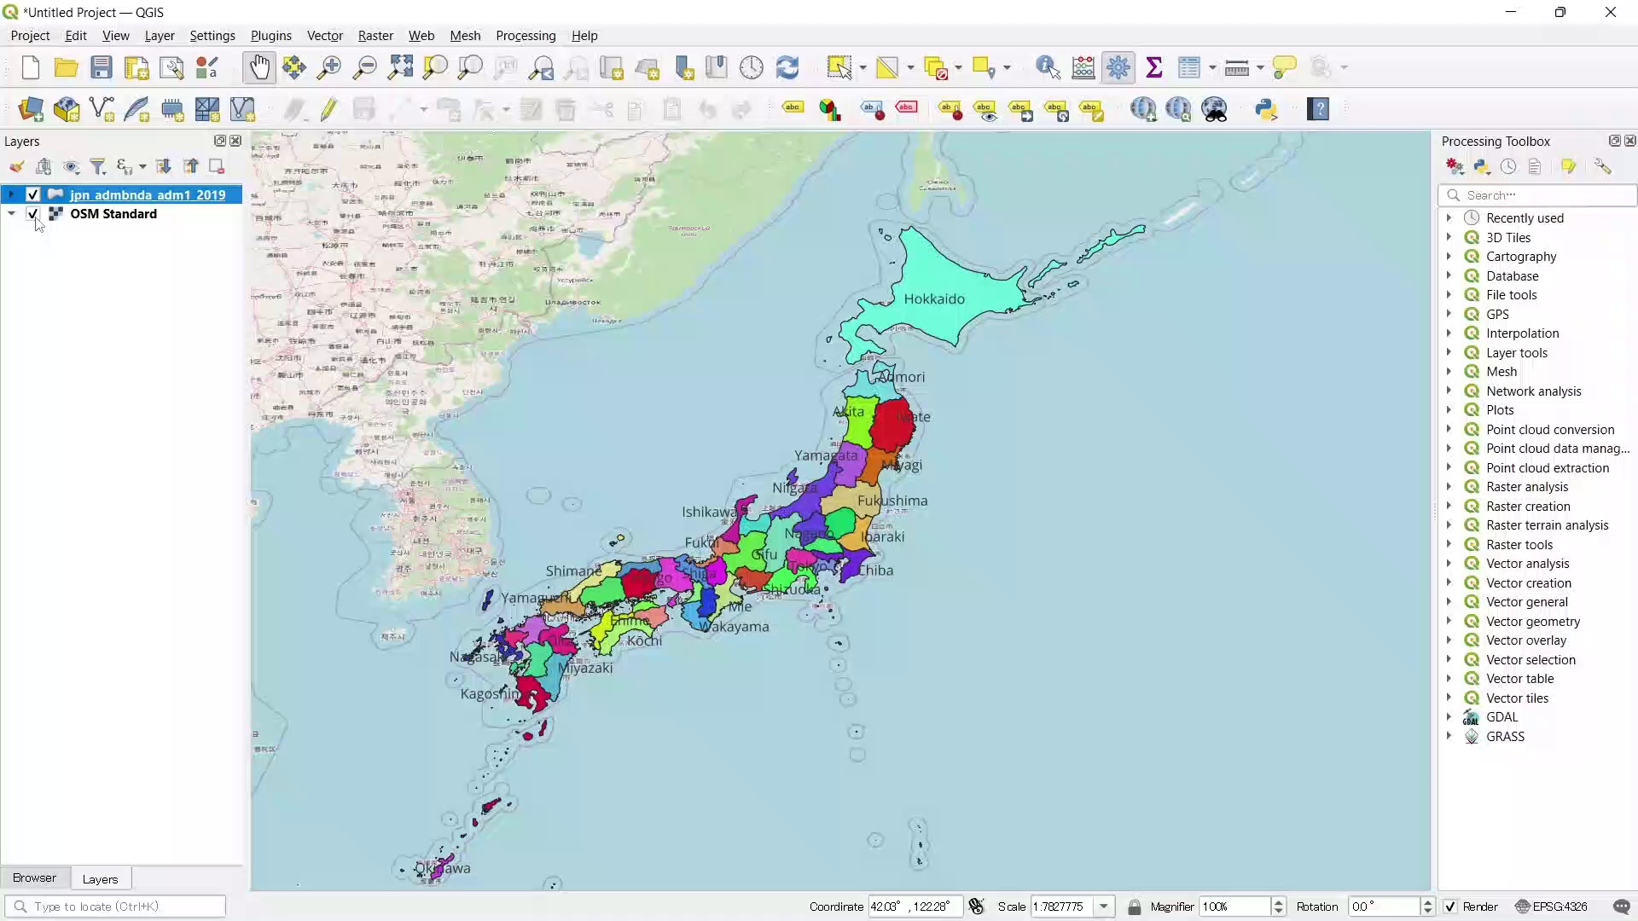
pyautogui.rightClick(112, 198)
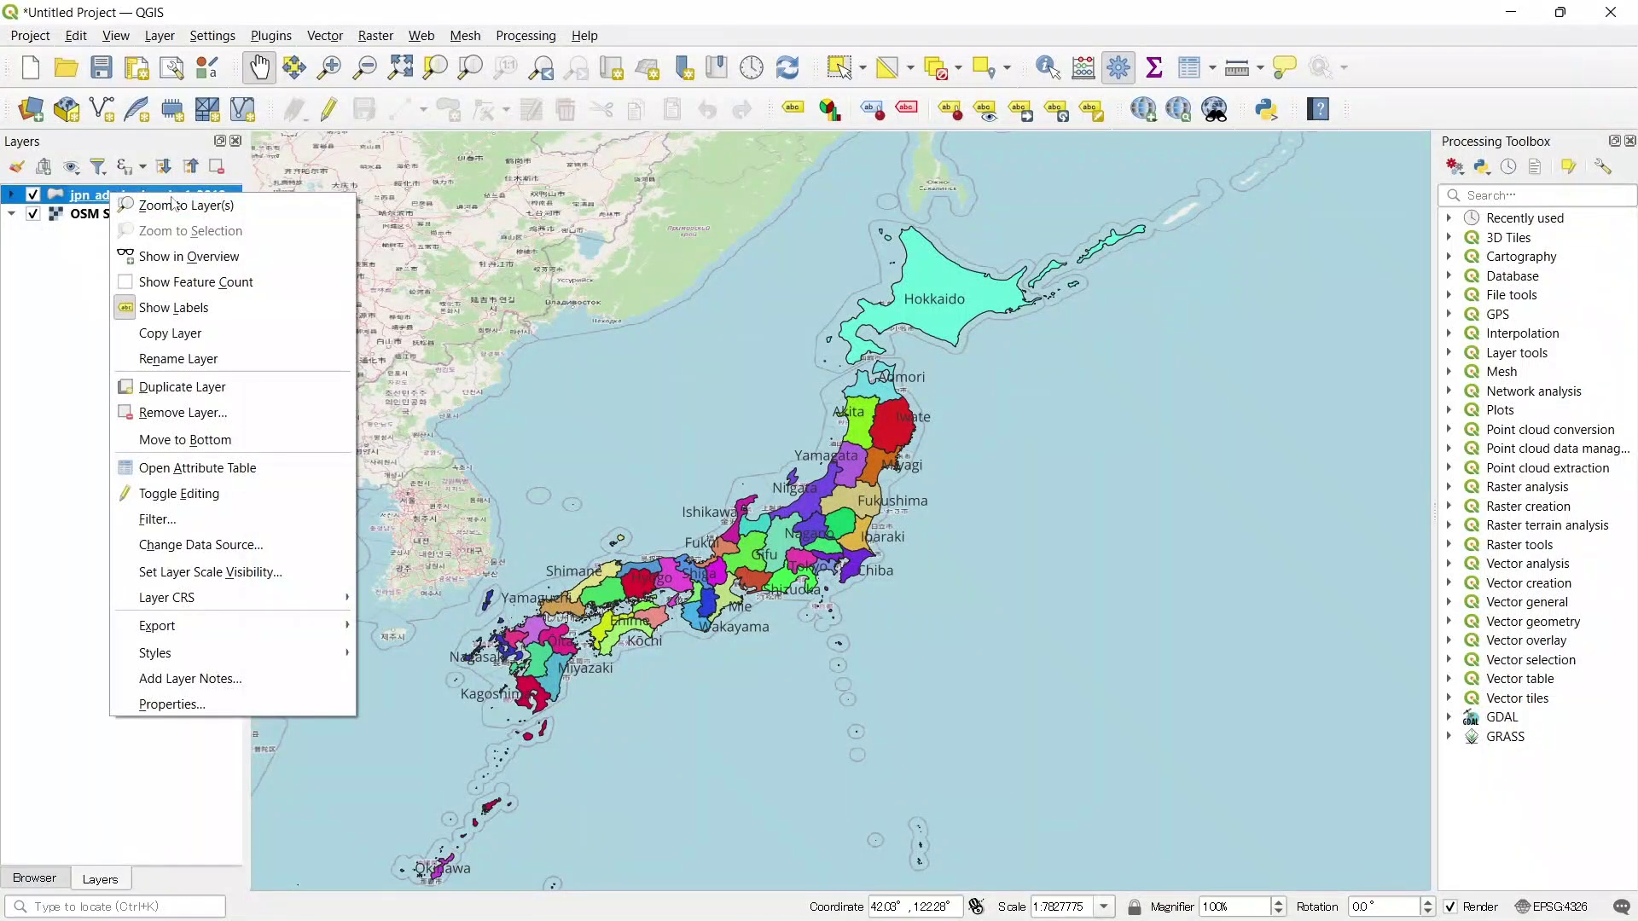
pyautogui.click(222, 417)
pyautogui.click(816, 502)
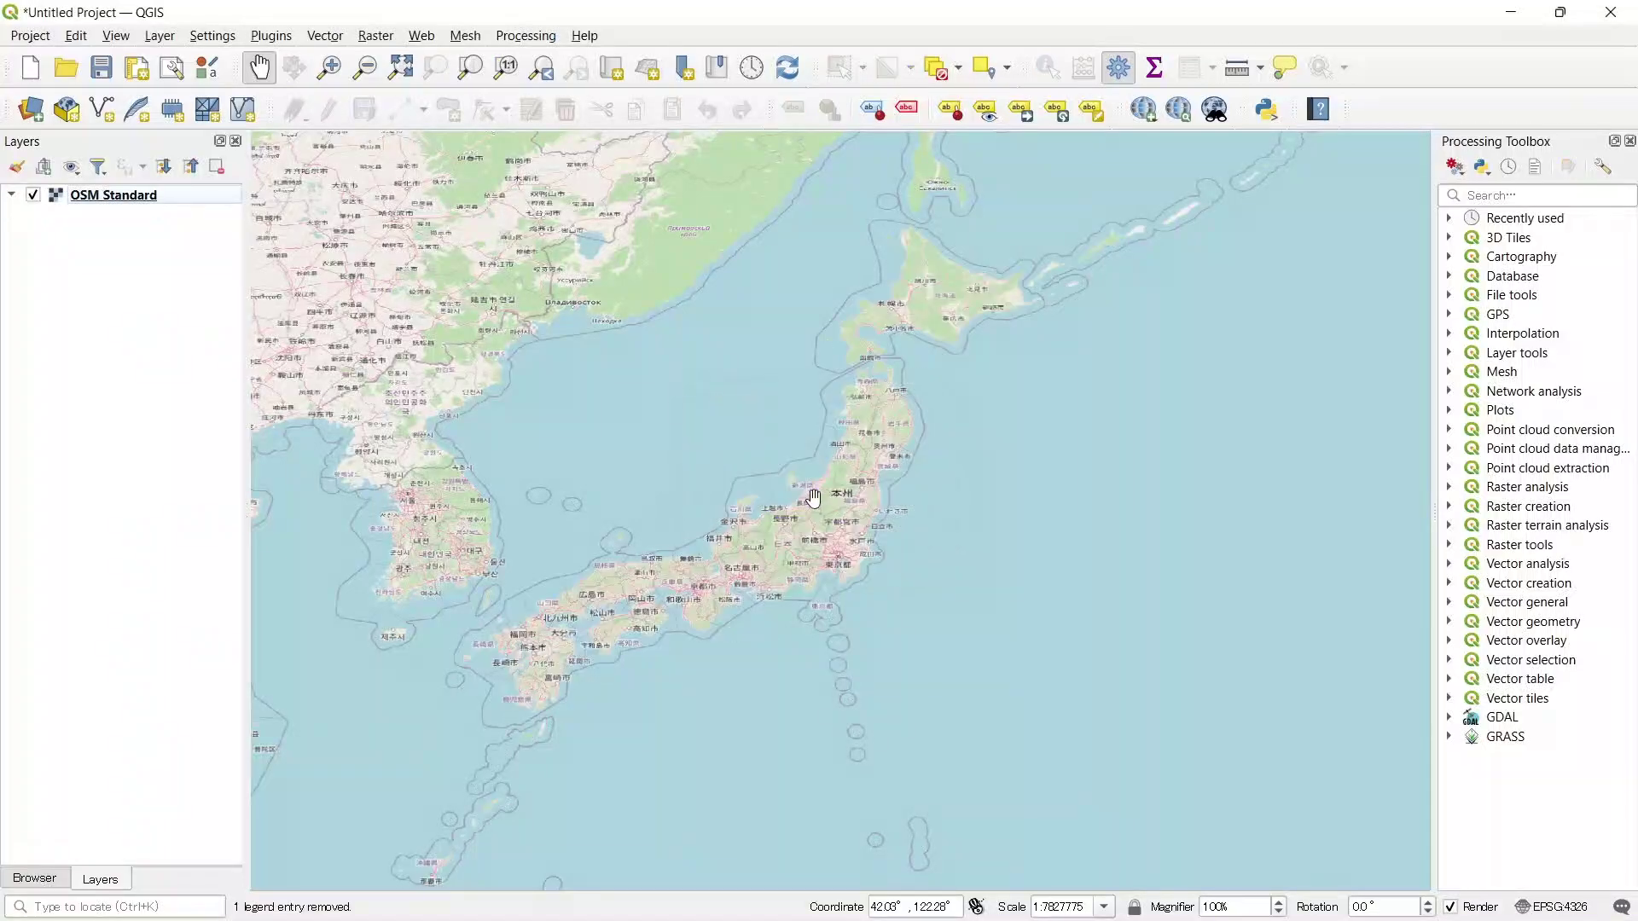
pyautogui.scroll(-1, 855, 437)
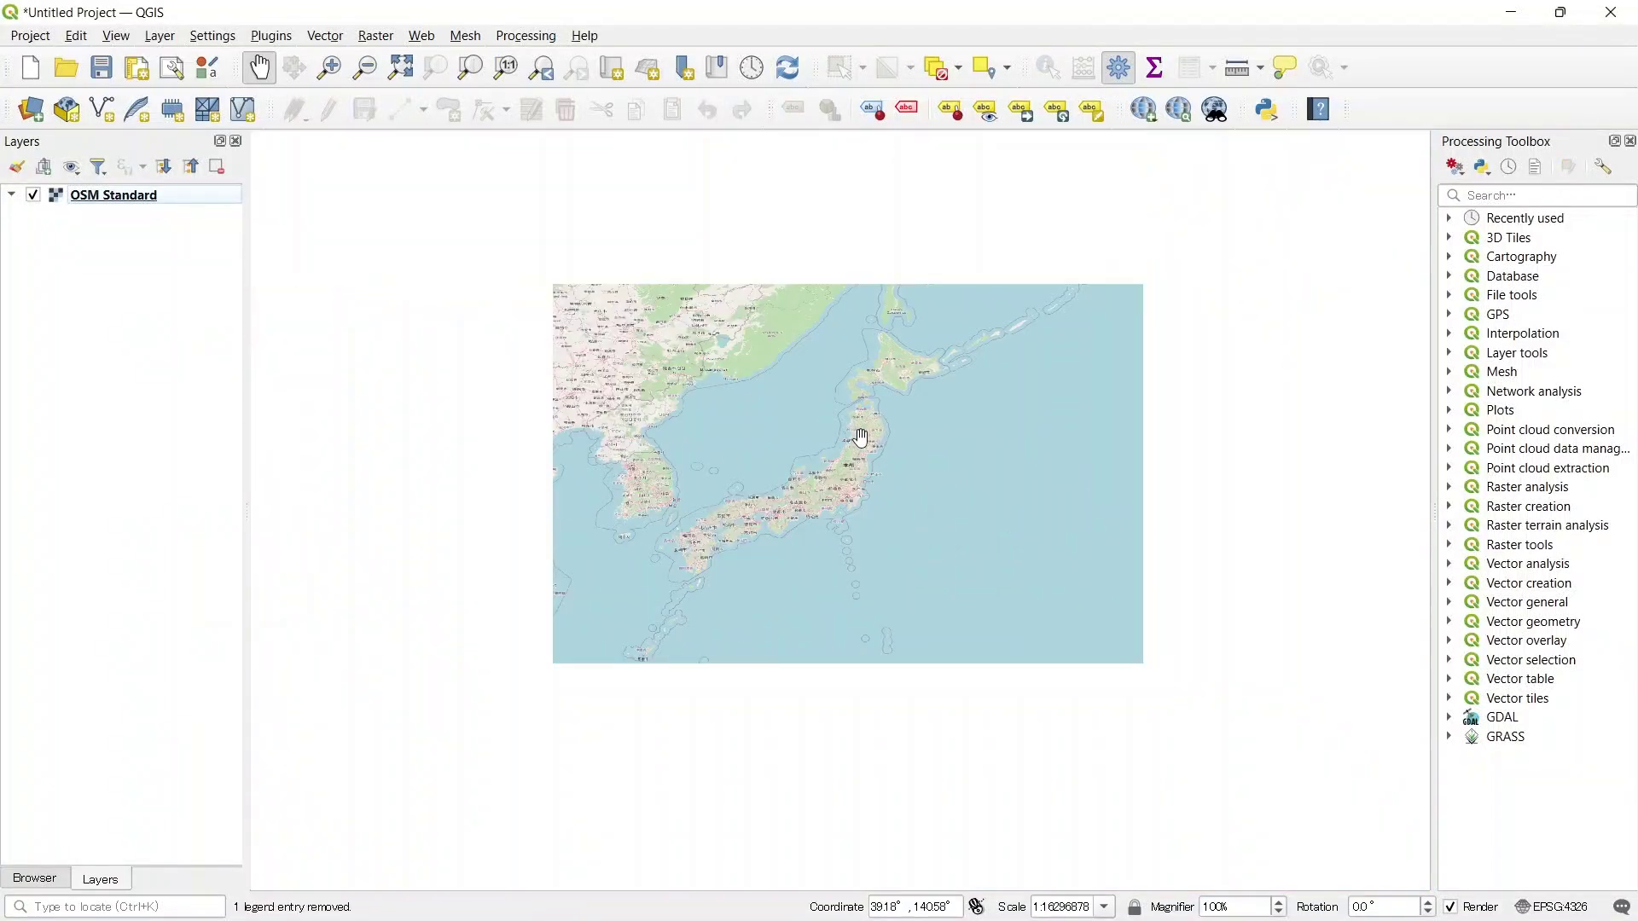
pyautogui.moveTo(855, 437); pyautogui.dragTo(880, 468)
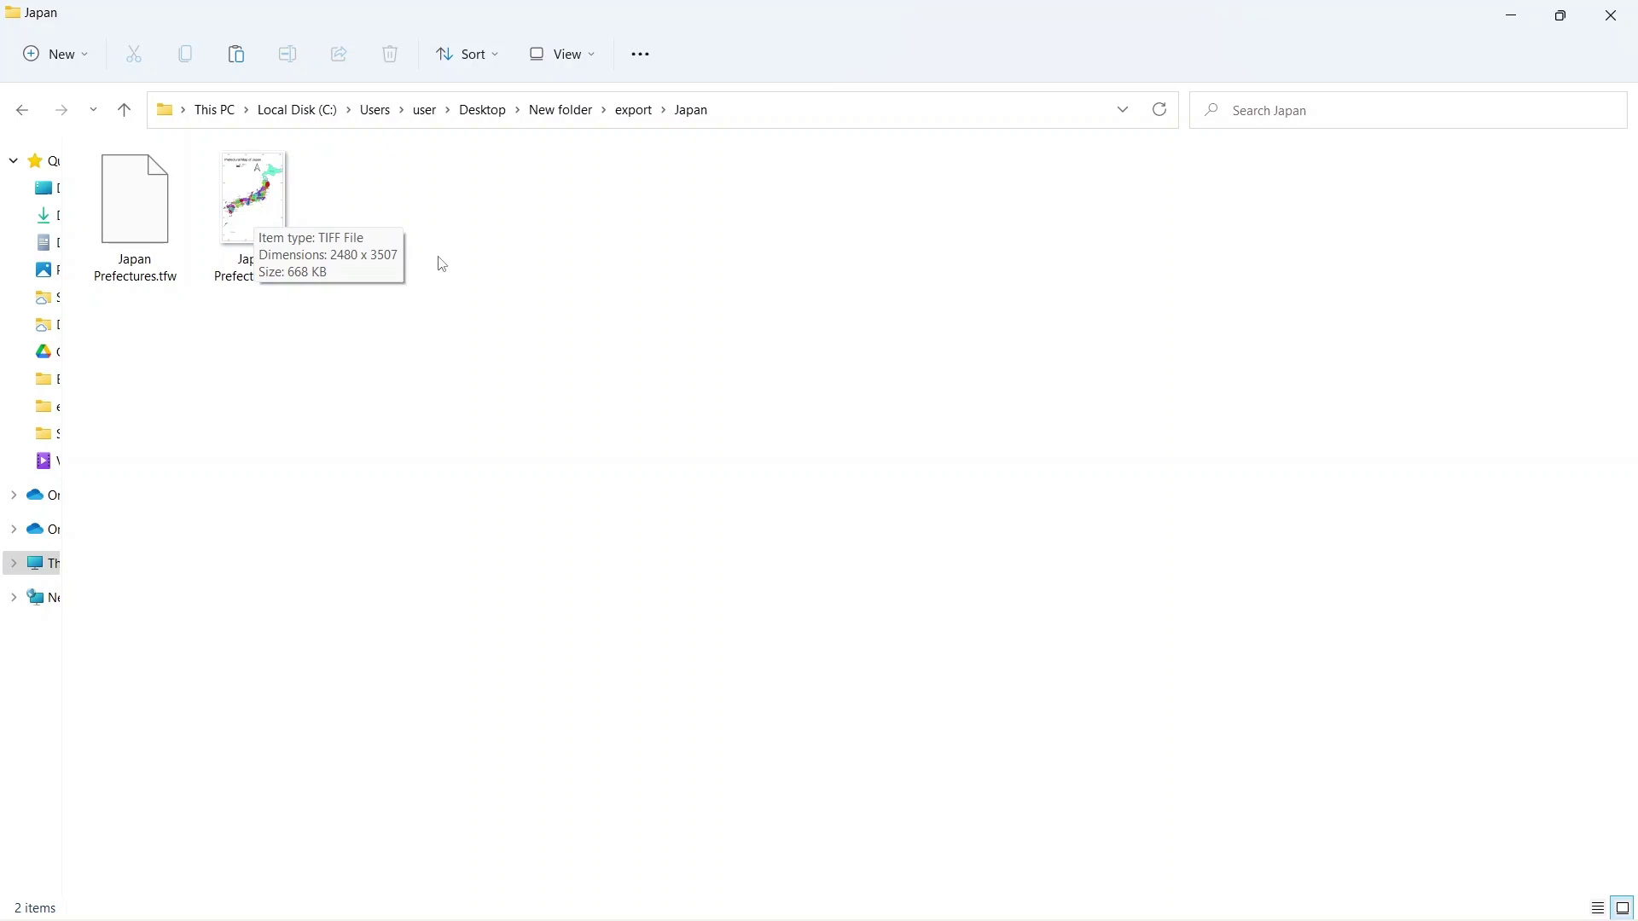
# Step: Drag Japan Prefectures.tiff from File Explorer onto the QGIS canvas and maximize QGIS
pyautogui.click(243, 256)
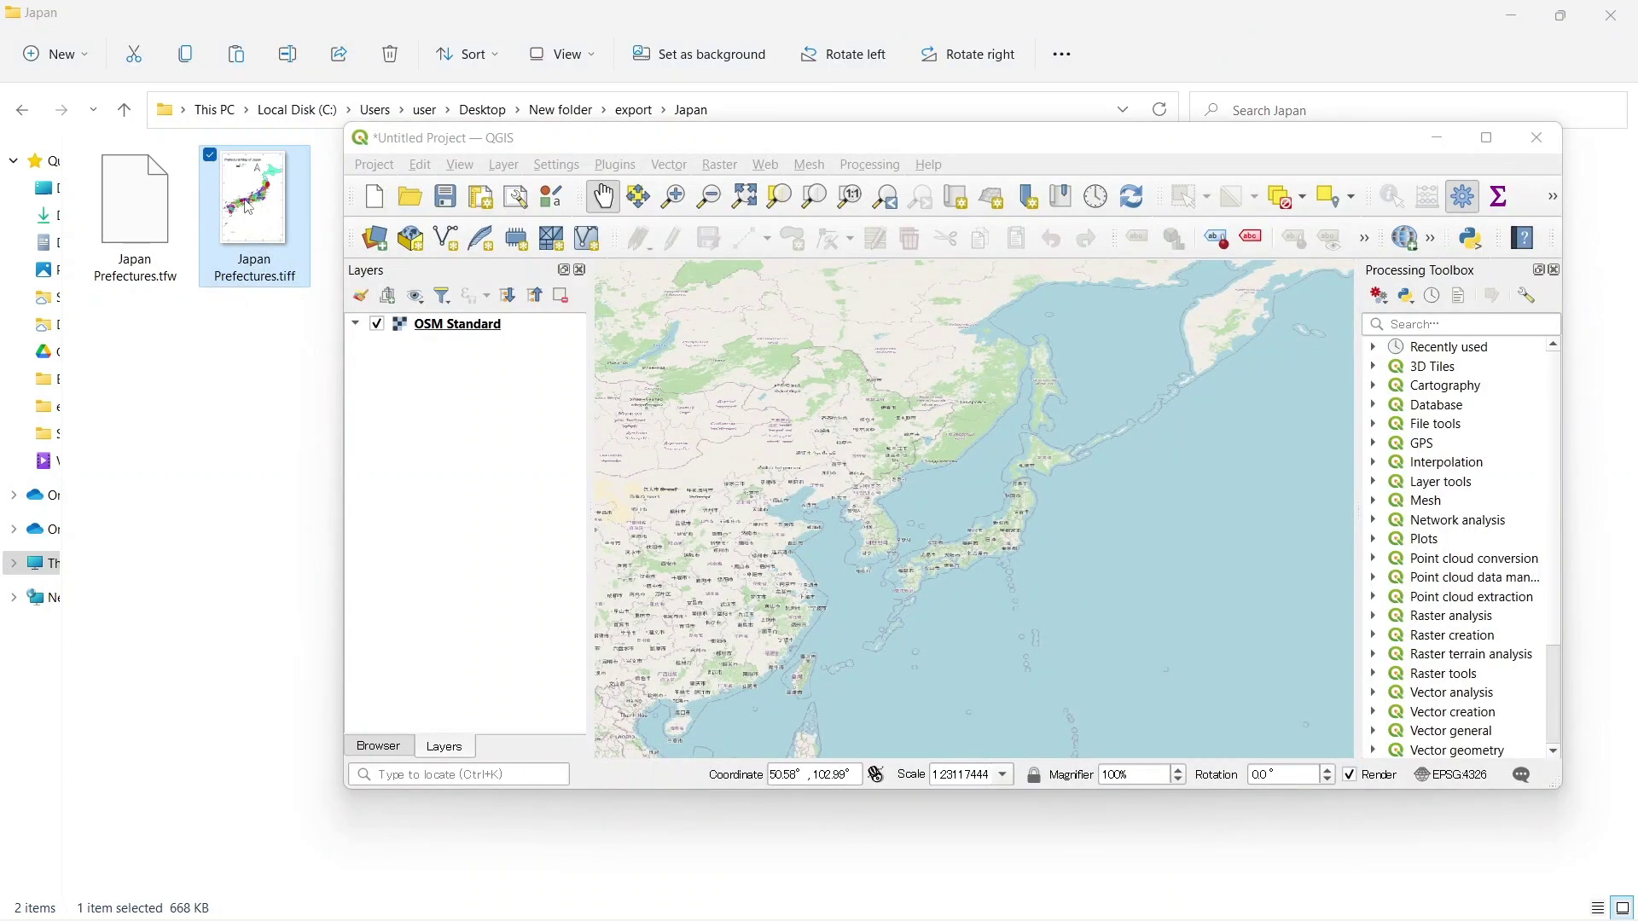
pyautogui.moveTo(249, 208)
pyautogui.mouseDown()
pyautogui.moveTo(516, 332)
pyautogui.moveTo(824, 406)
pyautogui.mouseUp()
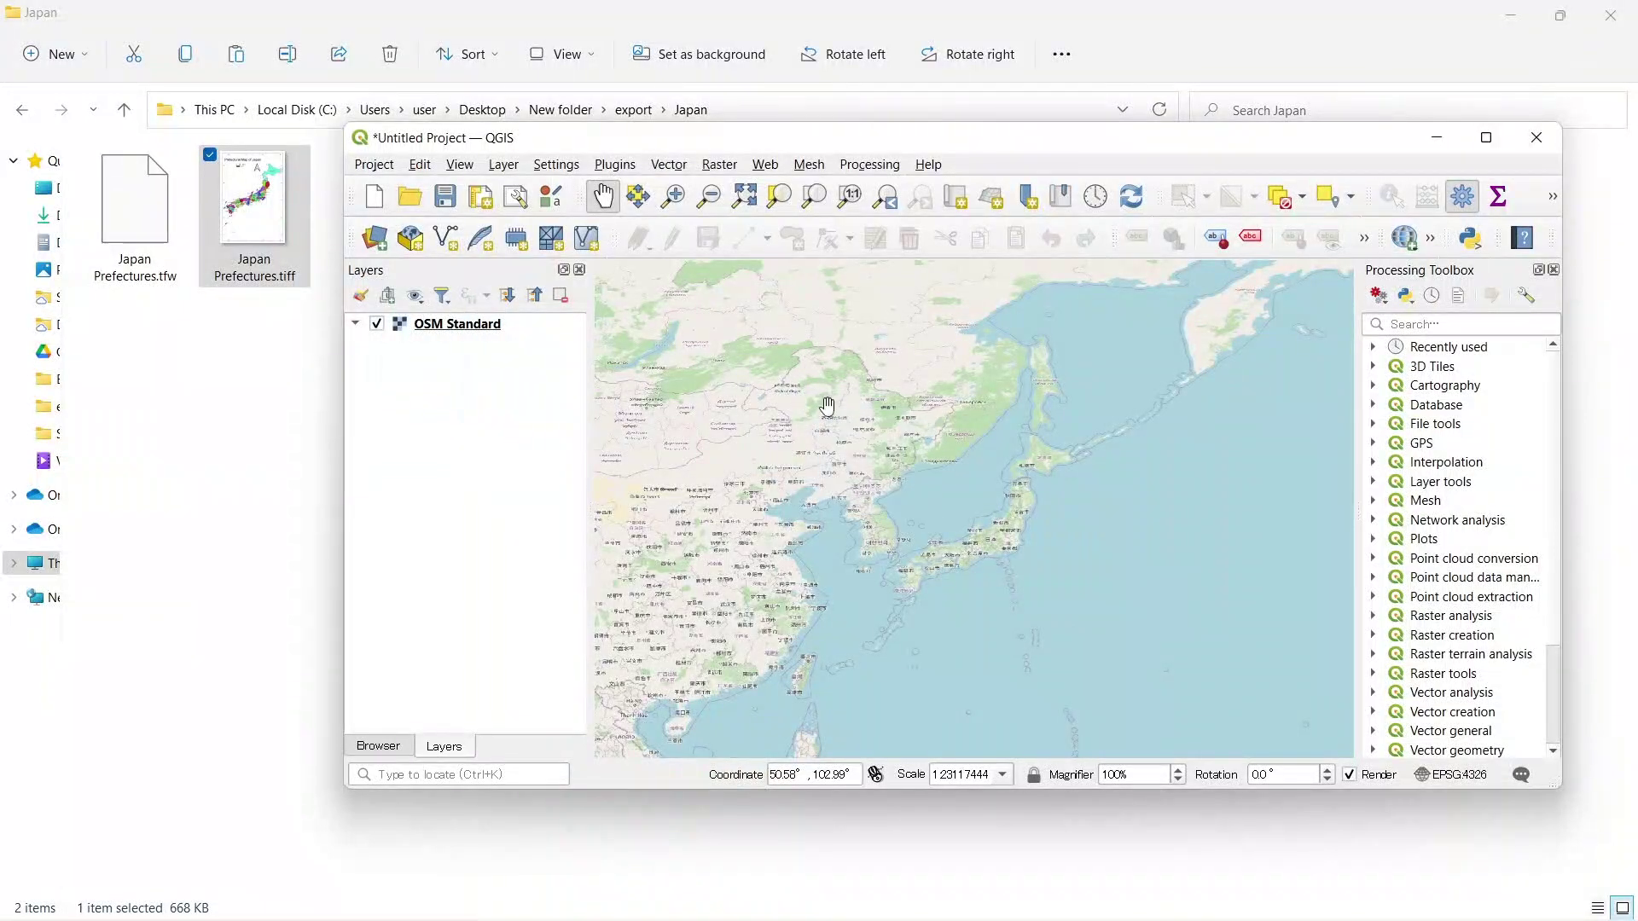
pyautogui.click(1493, 145)
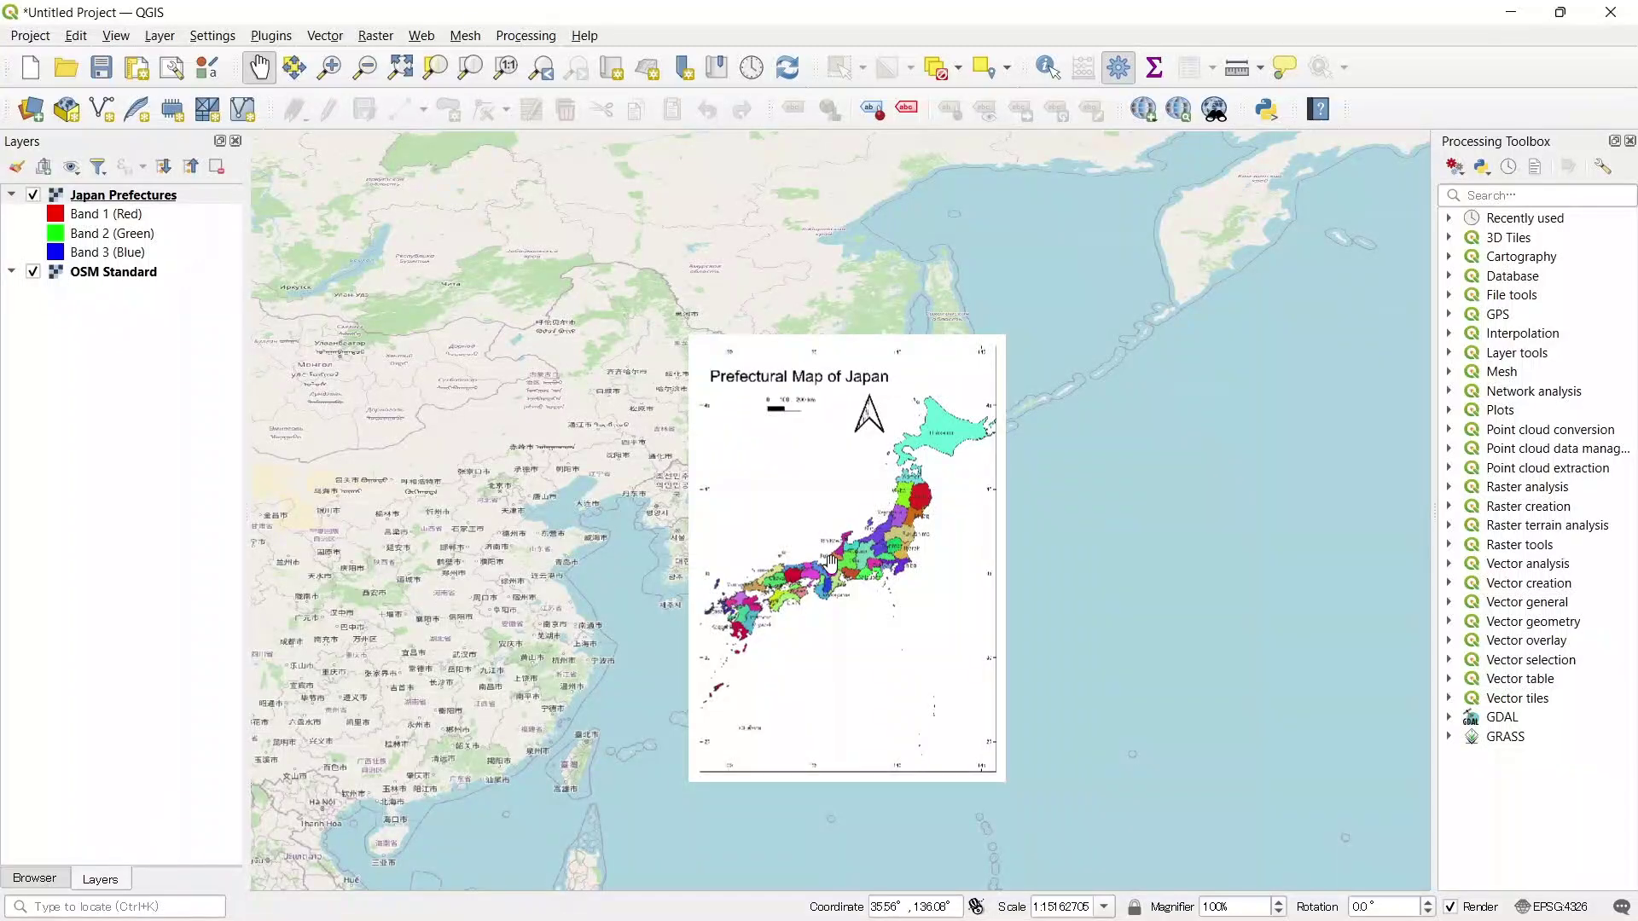
# Step: Zoom to central Japan and toggle the Japan Prefectures raster repeatedly to check alignment with OSM
pyautogui.scroll(2, 798, 541)
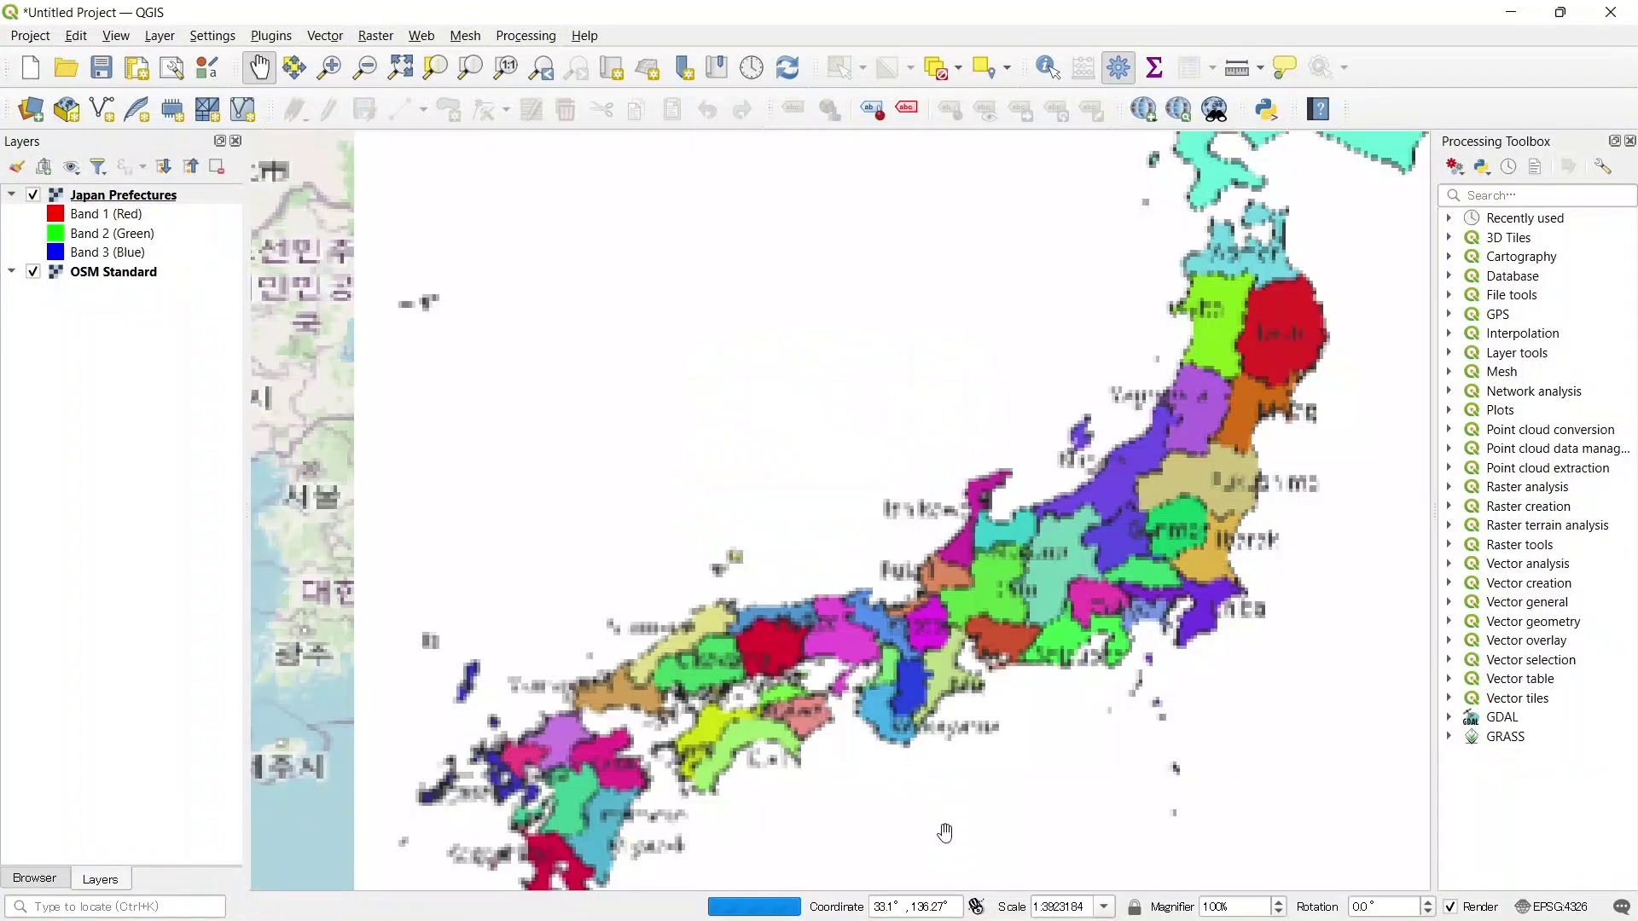
pyautogui.moveTo(944, 832); pyautogui.dragTo(844, 576)
pyautogui.moveTo(694, 568); pyautogui.dragTo(801, 496)
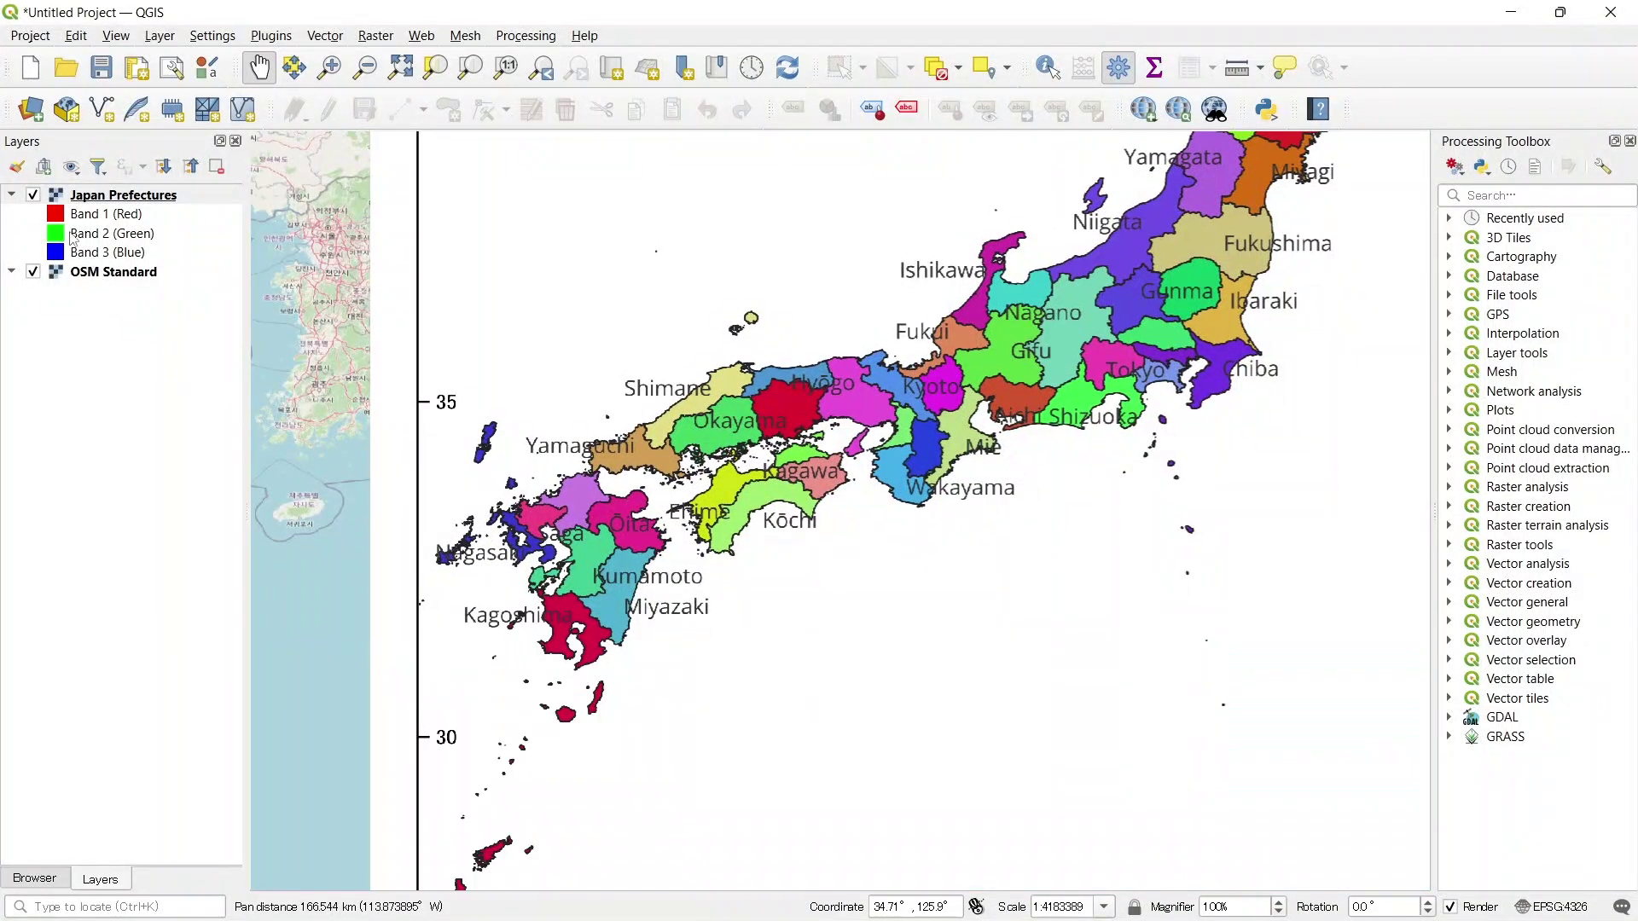
pyautogui.click(36, 201)
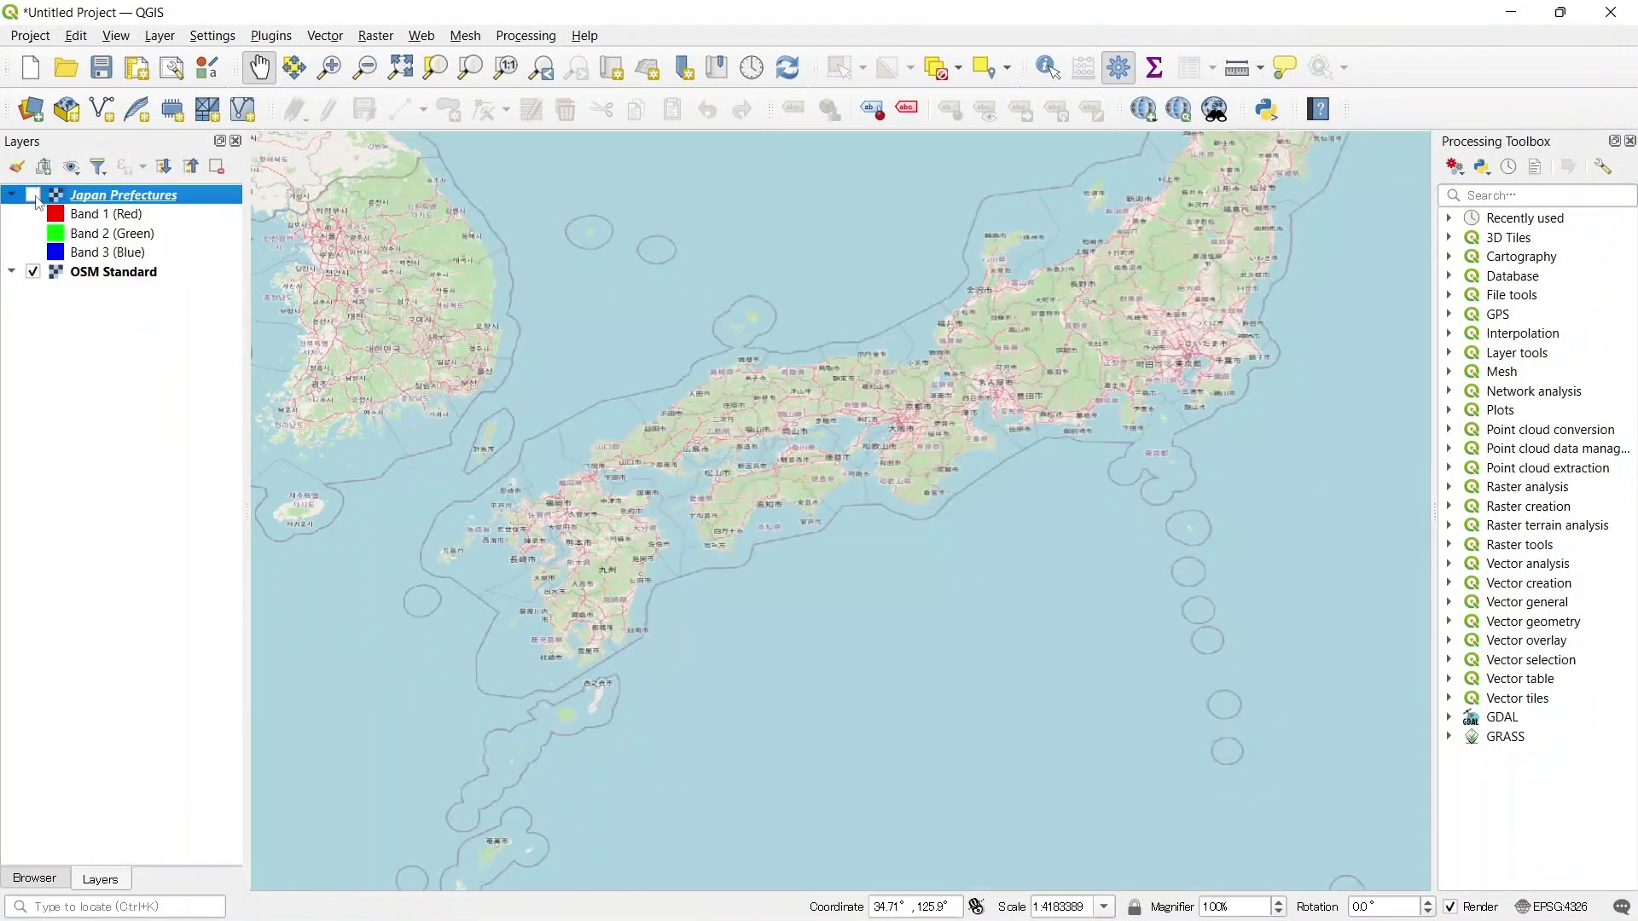
pyautogui.click(36, 200)
pyautogui.click(36, 201)
pyautogui.click(36, 200)
pyautogui.click(36, 200)
pyautogui.click(36, 201)
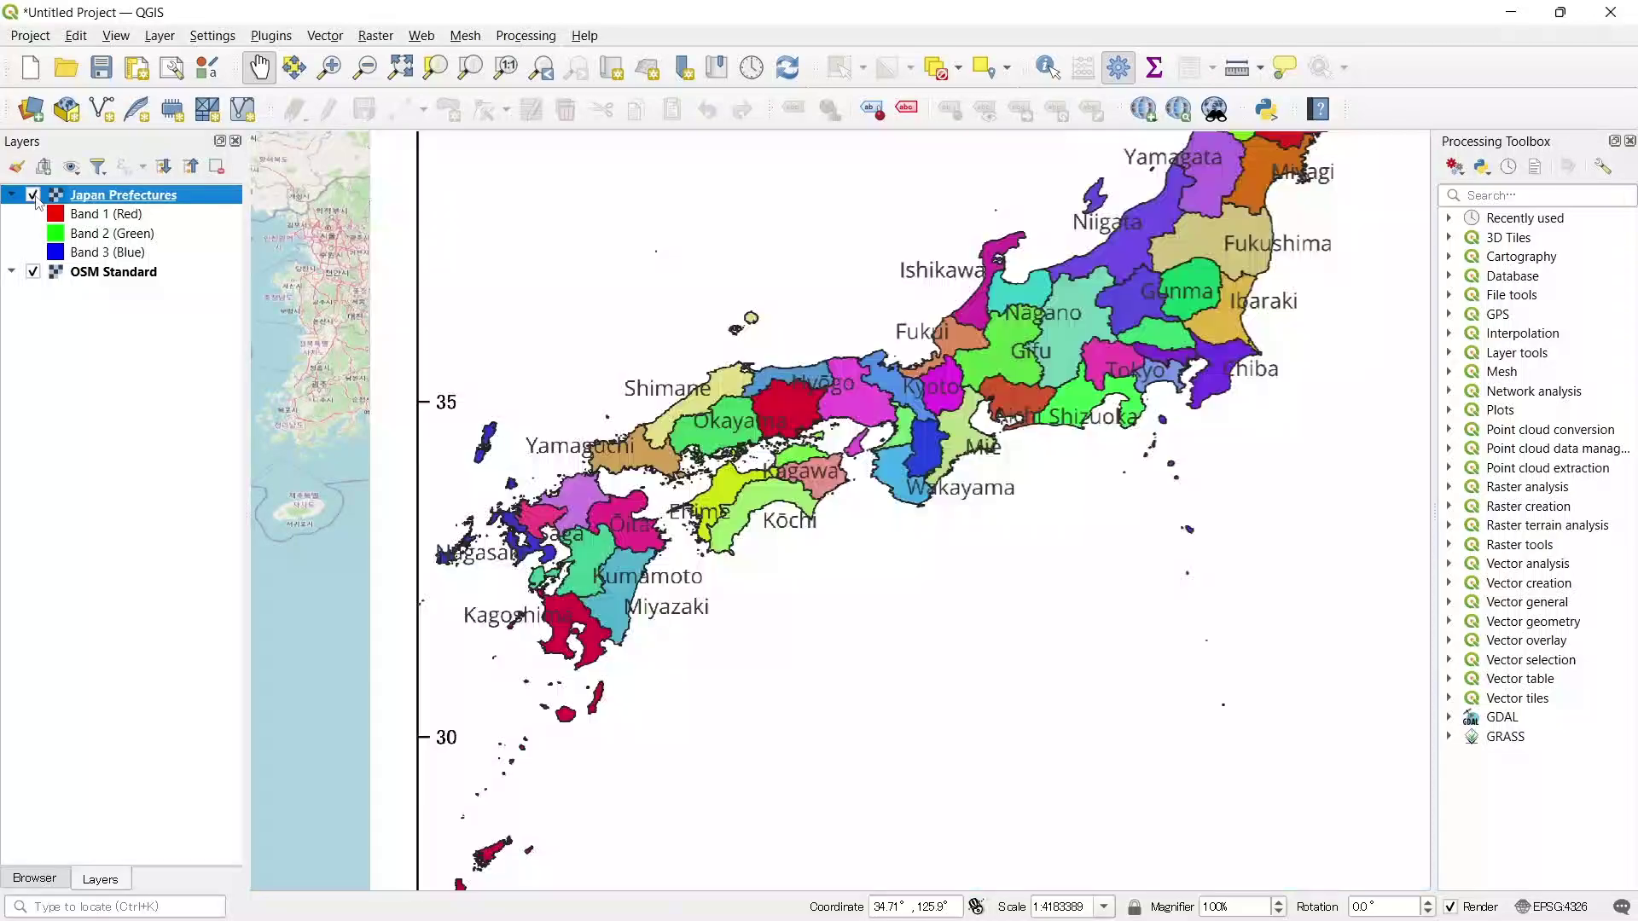
pyautogui.click(36, 201)
pyautogui.click(36, 200)
pyautogui.click(35, 200)
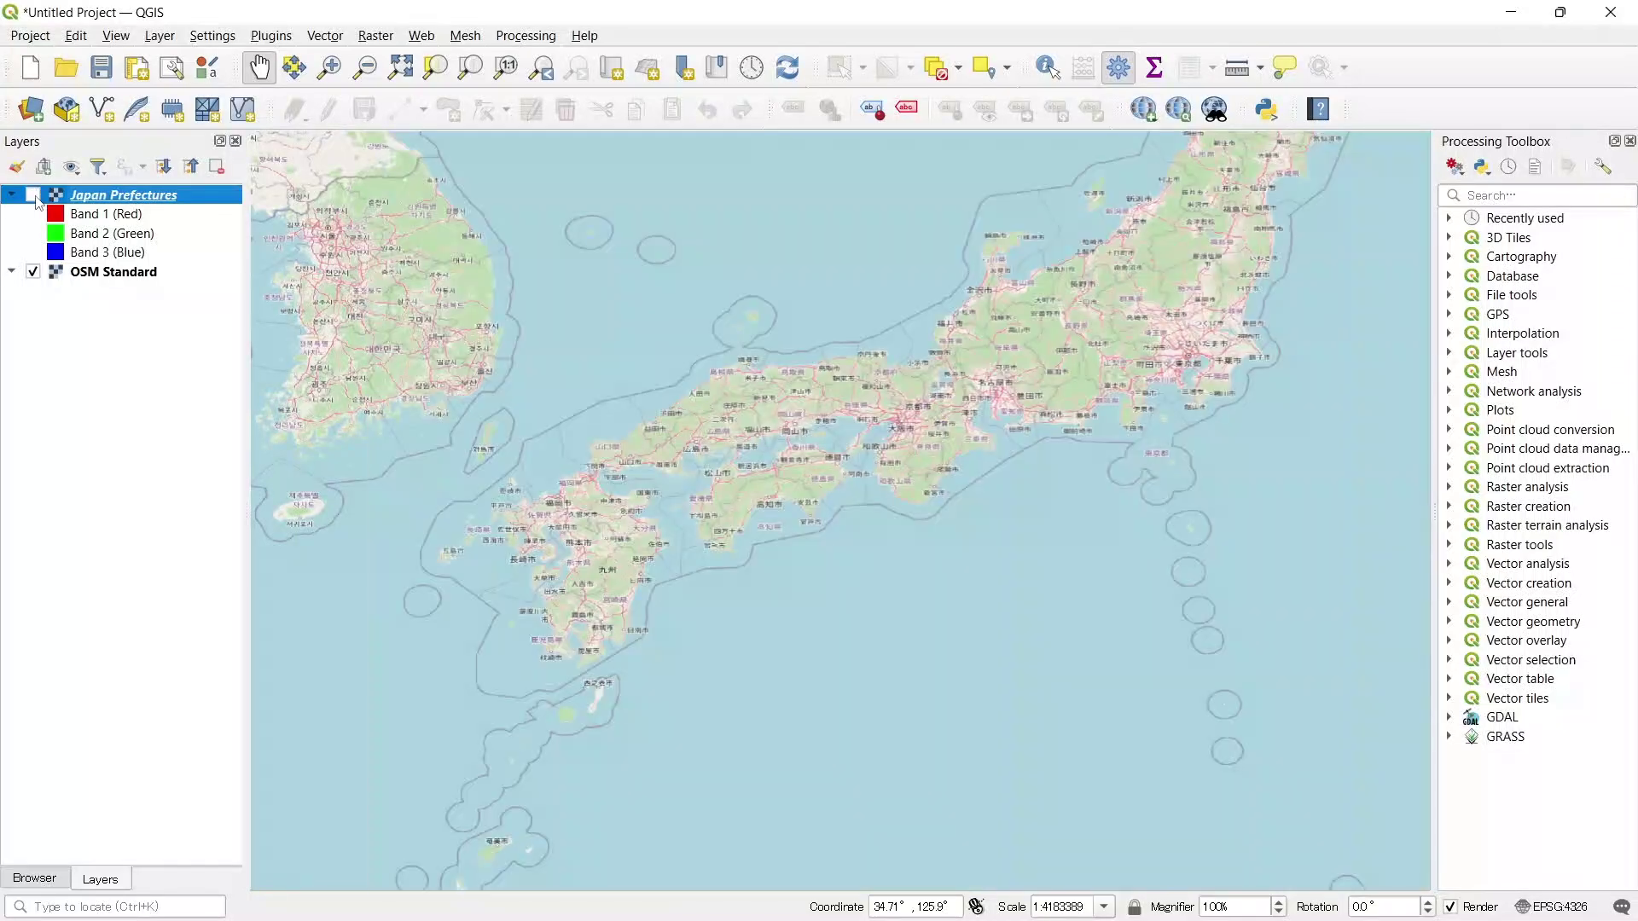
pyautogui.click(36, 200)
pyautogui.click(36, 200)
pyautogui.click(35, 200)
pyautogui.click(36, 200)
pyautogui.click(36, 201)
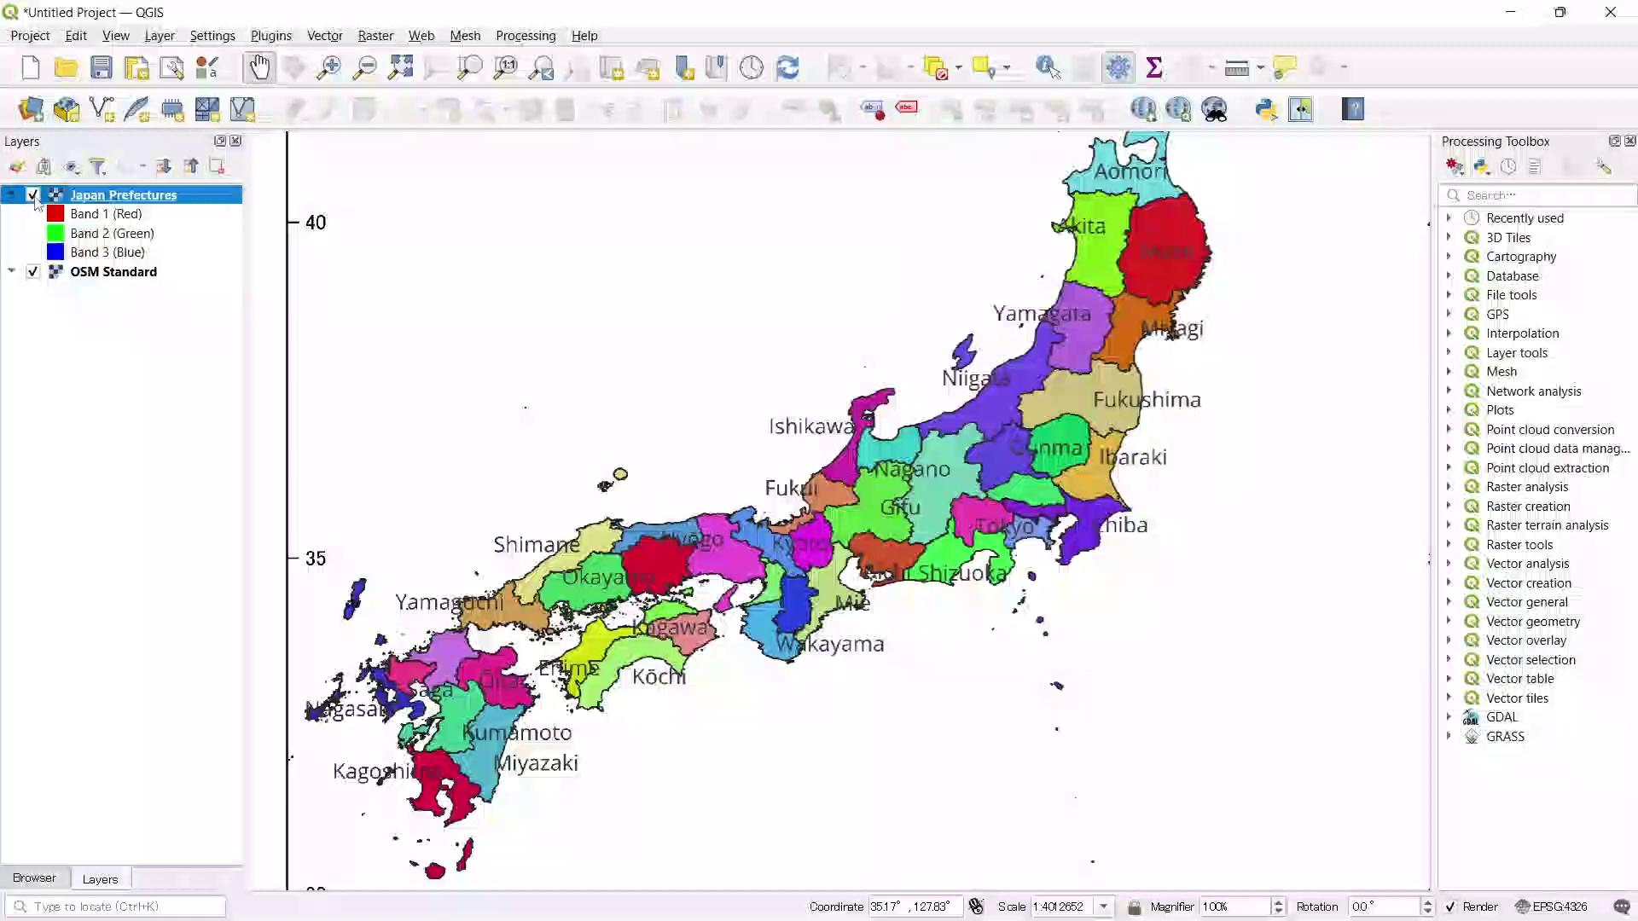
pyautogui.click(35, 200)
pyautogui.click(36, 201)
pyautogui.click(36, 201)
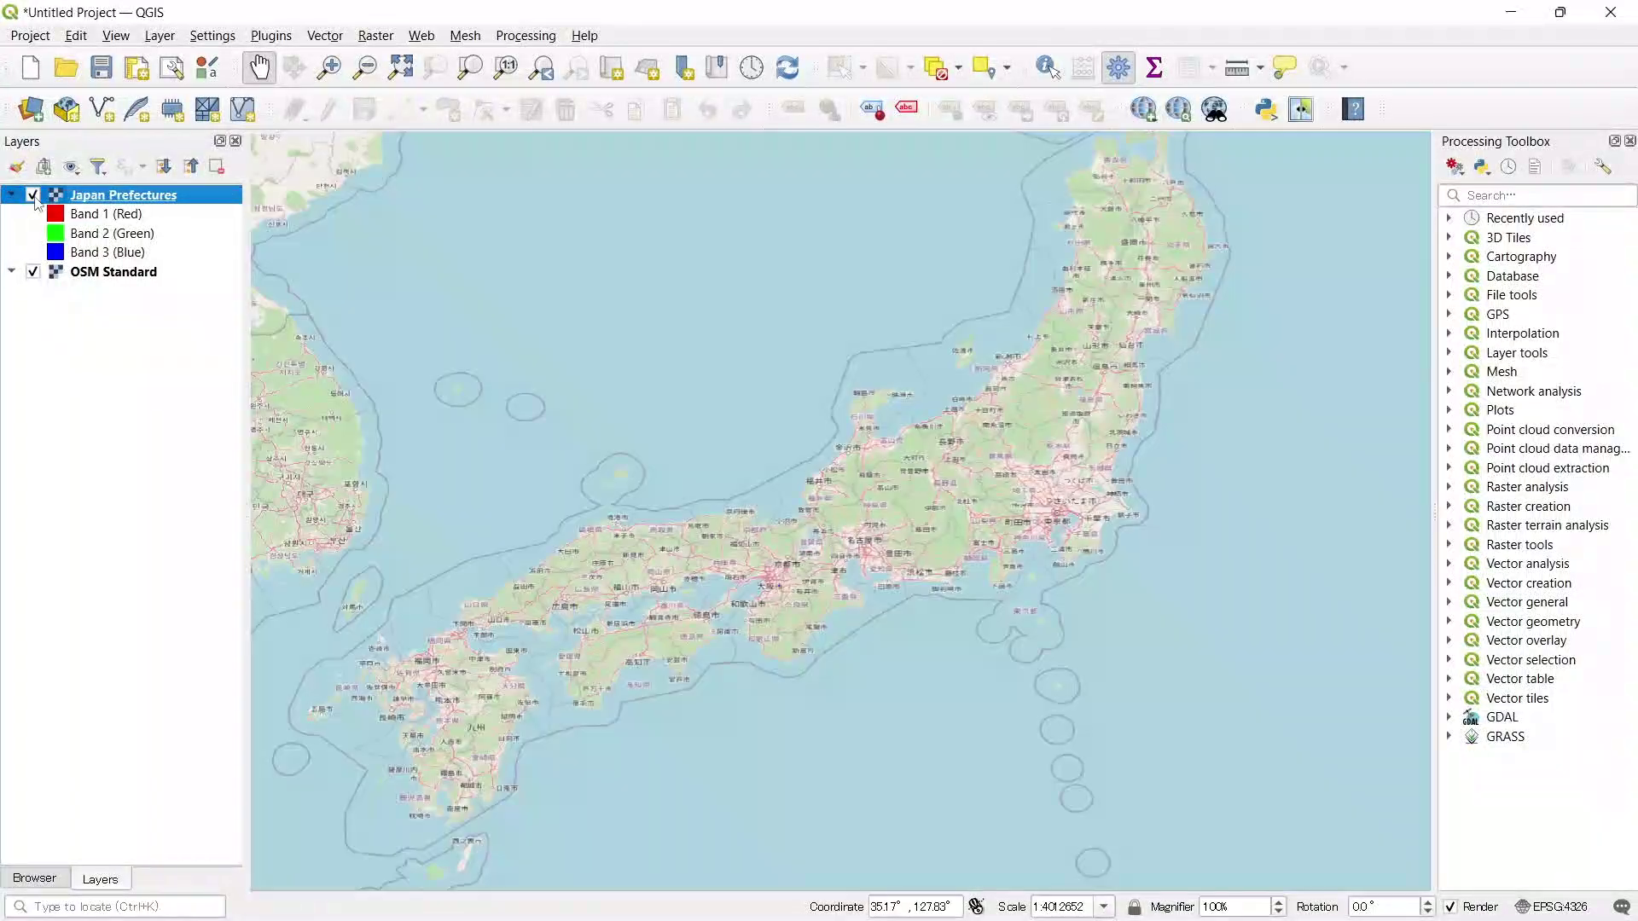